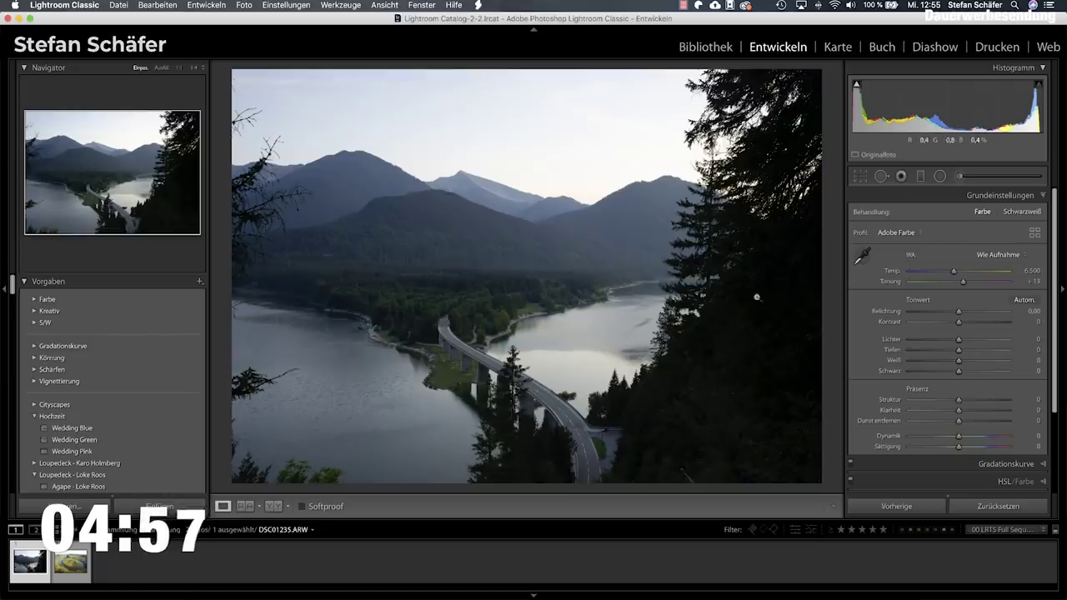
- Lift Tiefen (shadows) to +57 and pull Lichter (highlights) down to −5
{"action": "left_click_drag", "start_coordinate": [960, 354], "coordinate": [985, 351]}
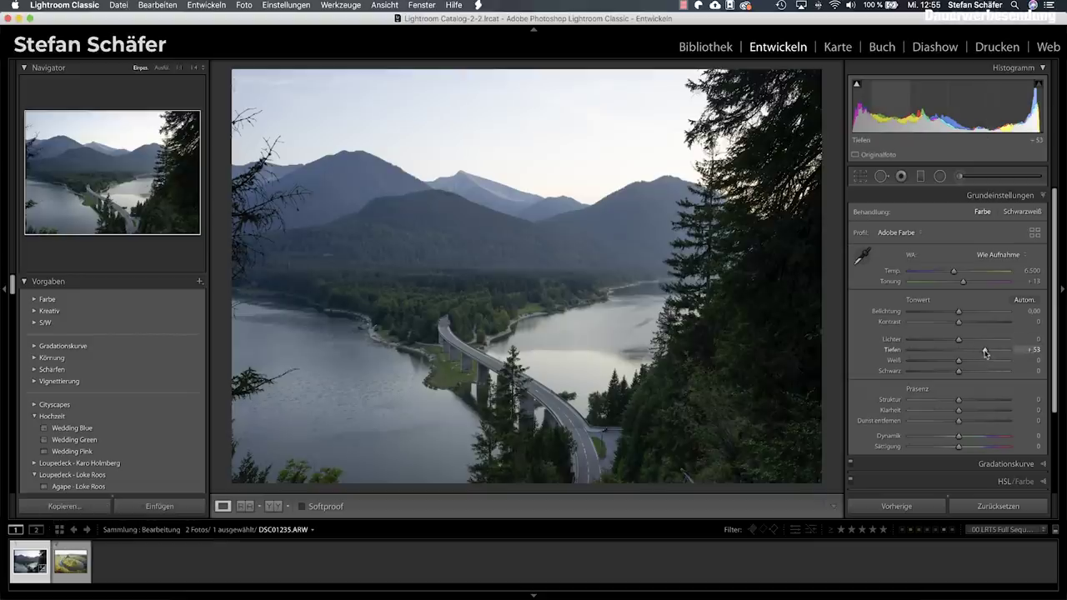
{"action": "left_click_drag", "start_coordinate": [958, 340], "coordinate": [955, 340]}
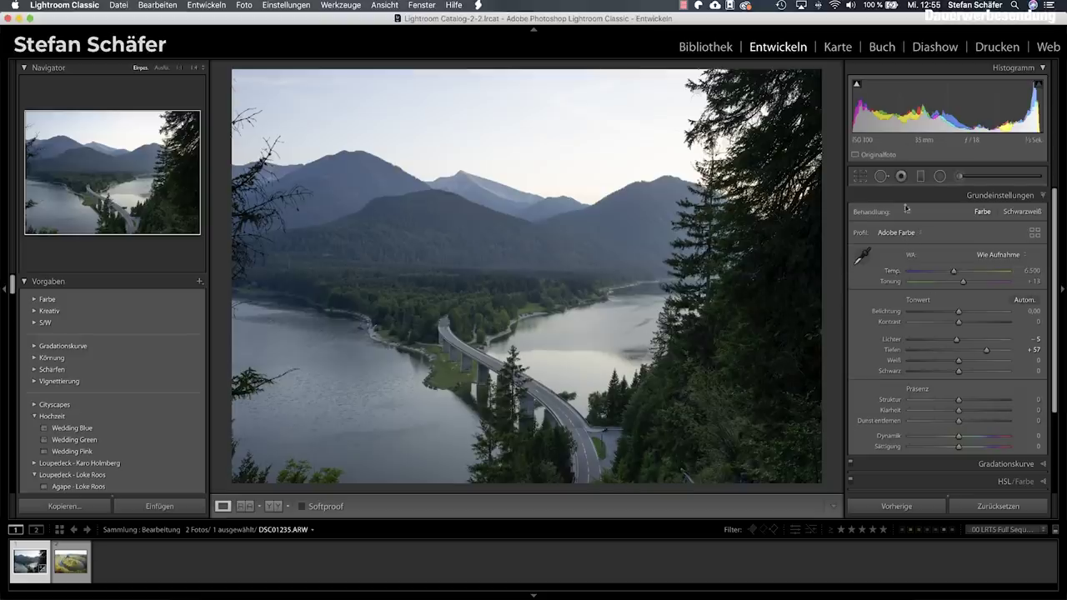
{"action": "left_click", "coordinate": [859, 178]}
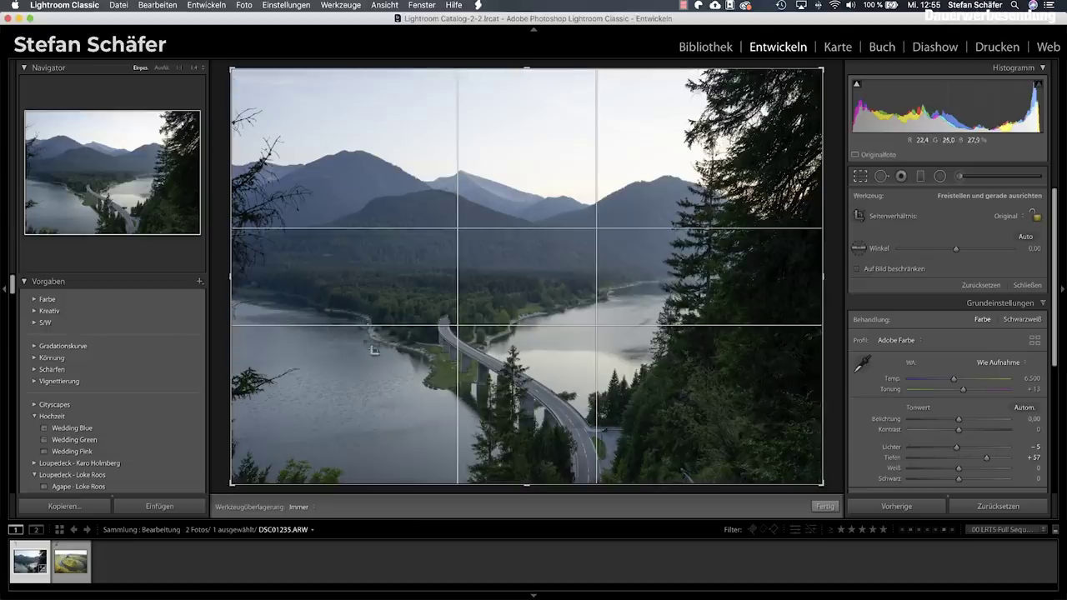
- Crop the lake photo to a 1 x 1 square framed around the bridge and river
{"action": "left_click", "coordinate": [1002, 218]}
{"action": "left_click", "coordinate": [995, 244]}
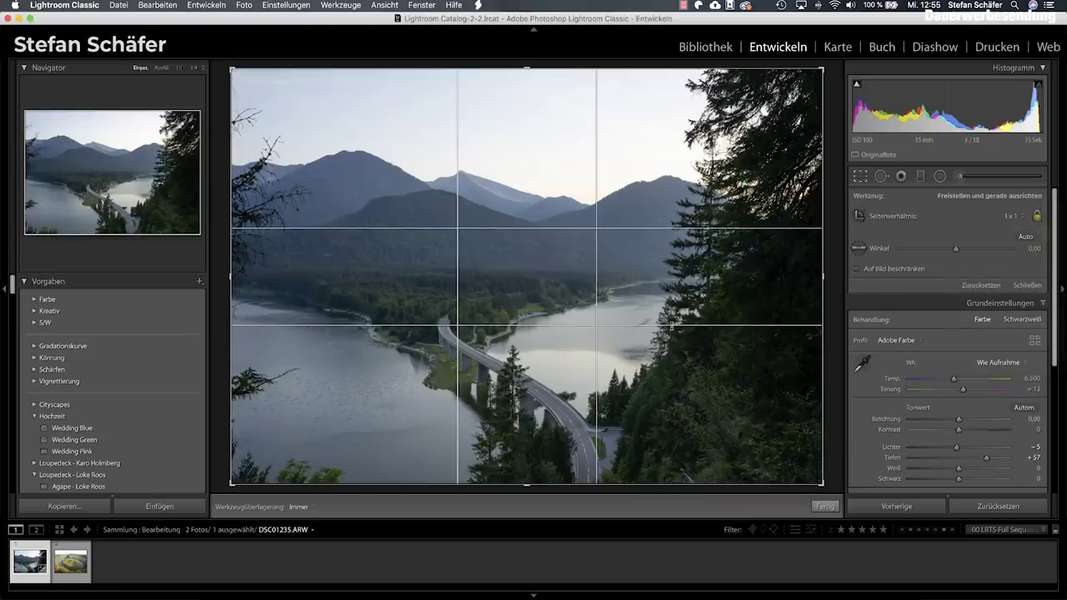
{"action": "left_click_drag", "start_coordinate": [656, 321], "coordinate": [641, 321]}
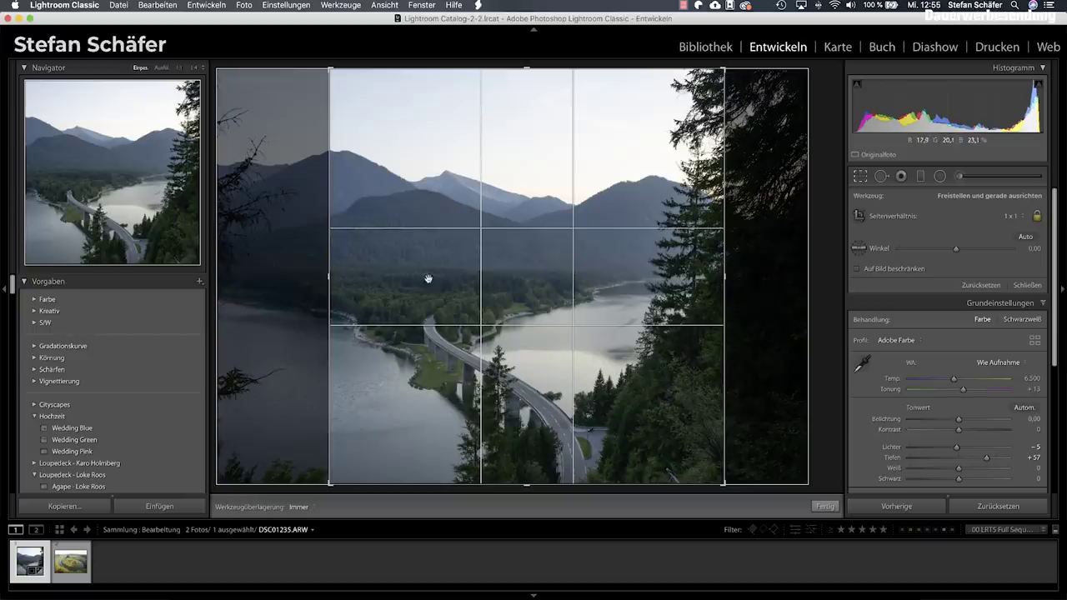
{"action": "left_click", "coordinate": [814, 506]}
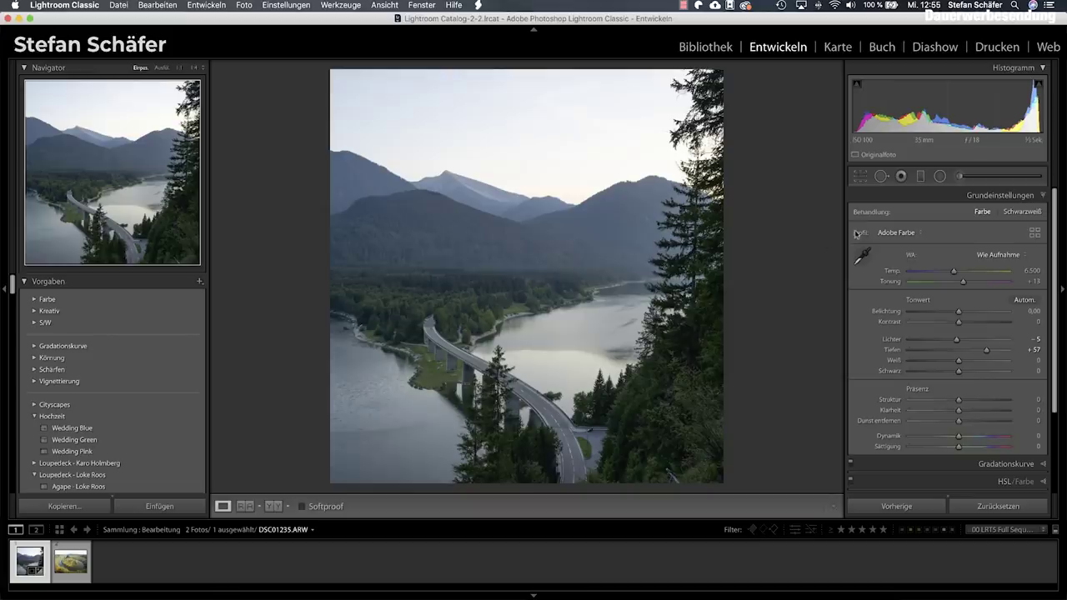
- Straighten the square crop by rotating it to −0,44°
{"action": "left_click", "coordinate": [859, 176]}
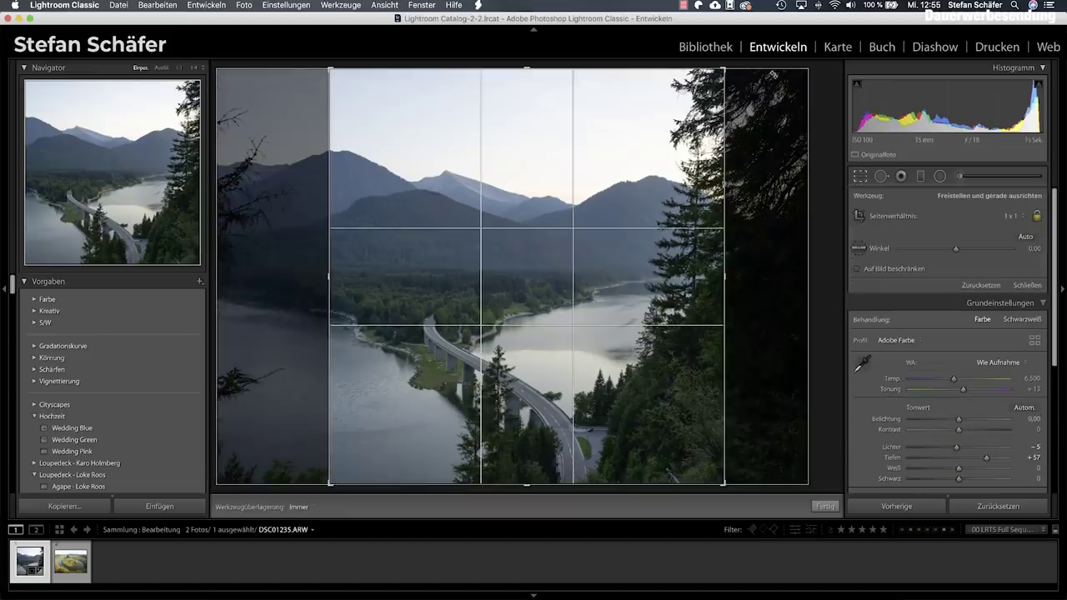
{"action": "left_click_drag", "start_coordinate": [723, 65], "coordinate": [727, 64]}
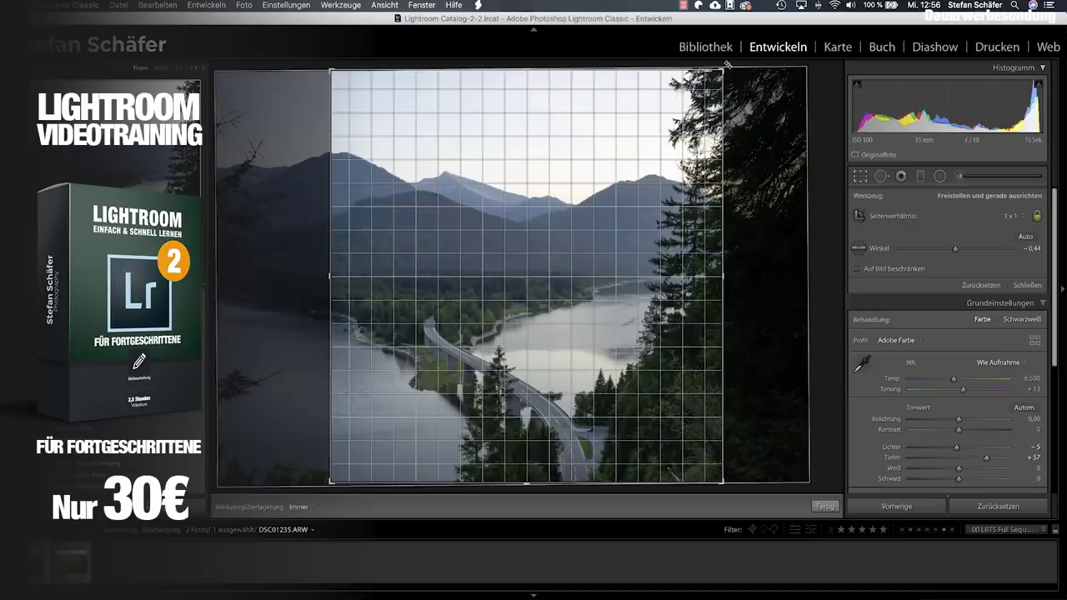
{"action": "left_click_drag", "start_coordinate": [727, 64], "coordinate": [726, 65]}
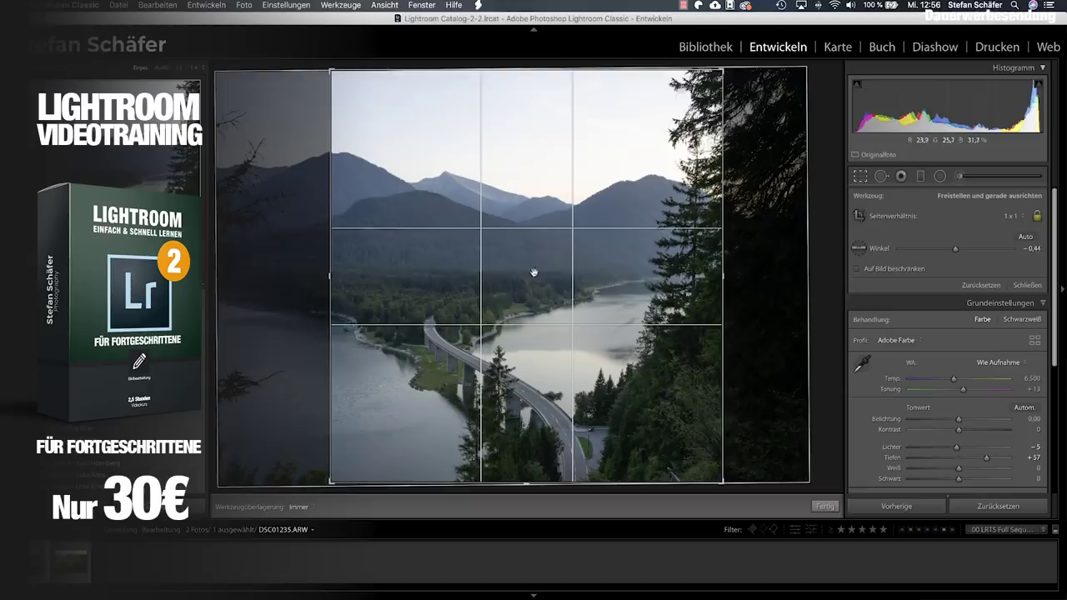
{"action": "left_click", "coordinate": [824, 506]}
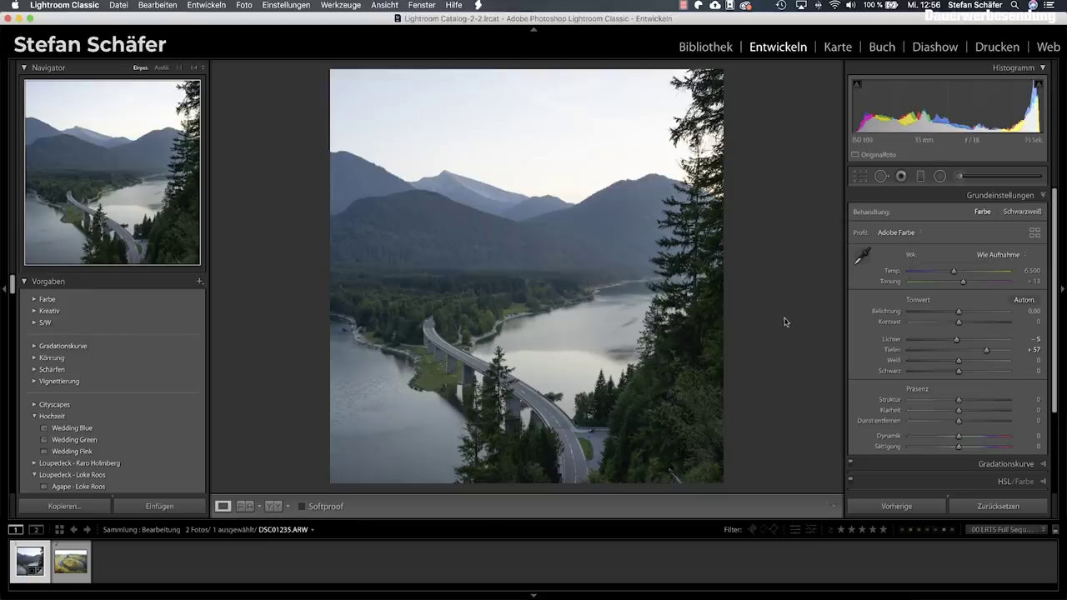
- Enable lens profile corrections in Objektivkorrekturen
{"action": "scroll", "coordinate": [917, 375], "scroll_direction": "down", "scroll_amount": 5}
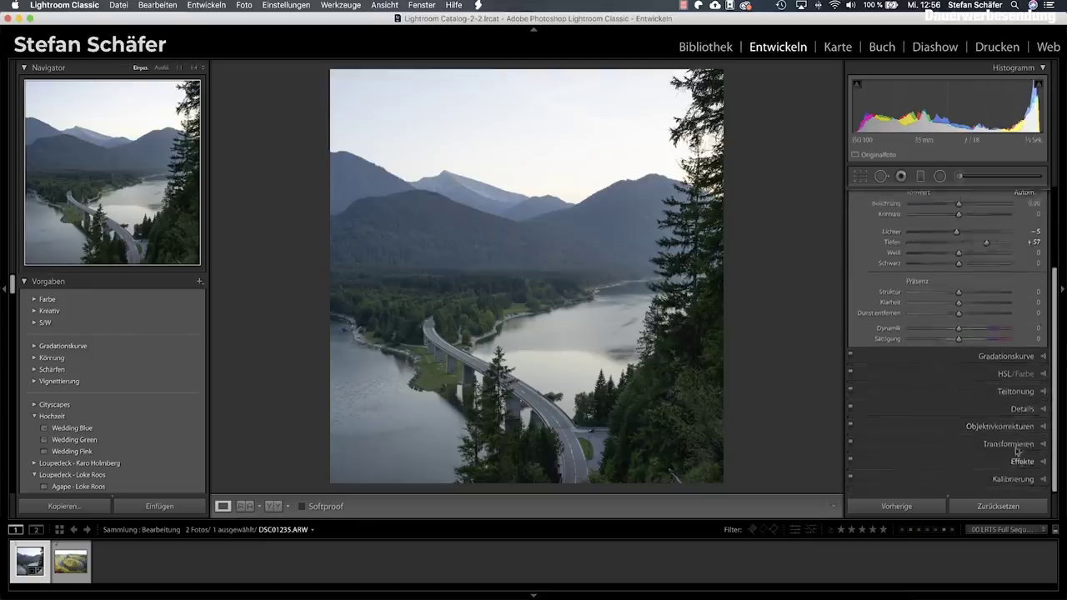
{"action": "left_click", "coordinate": [1014, 426]}
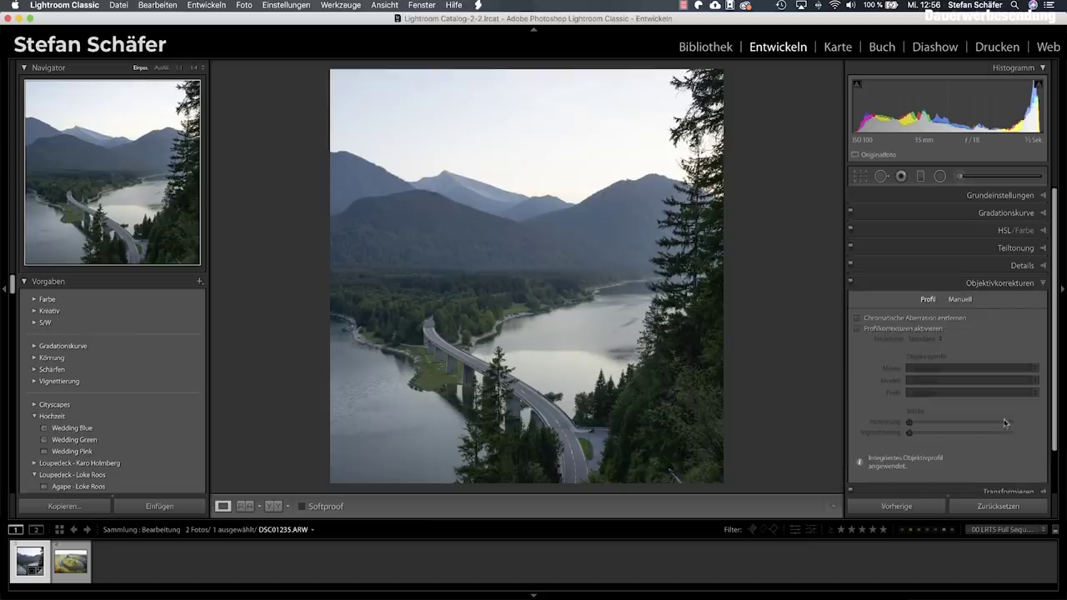
{"action": "left_click", "coordinate": [889, 328]}
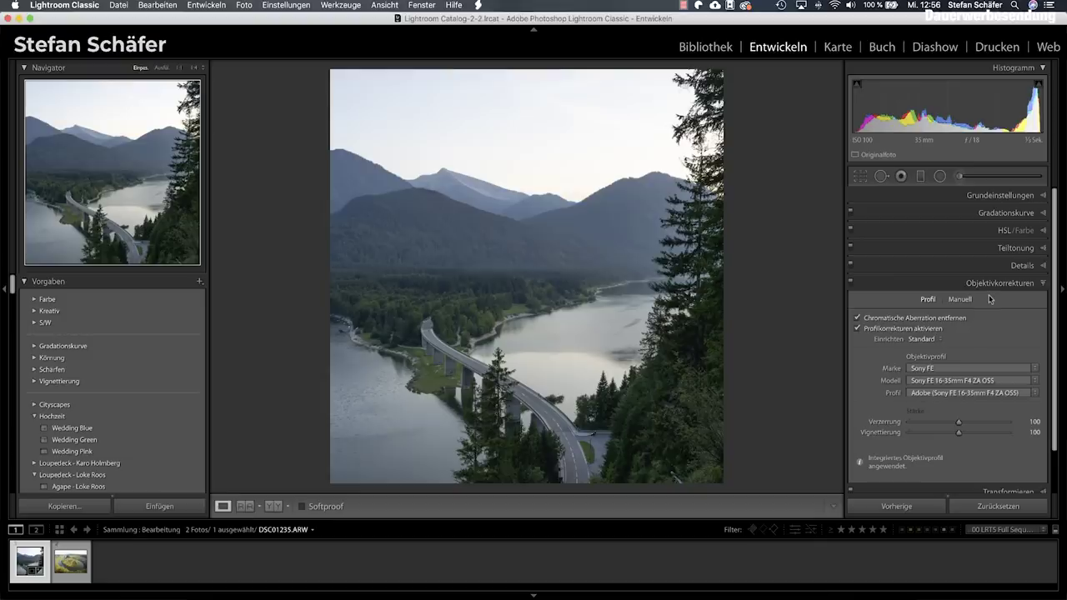
- Sharpen with Betrag 80 and Maskieren 50, judging the result at 1:1 zoom
{"action": "left_click", "coordinate": [1018, 265]}
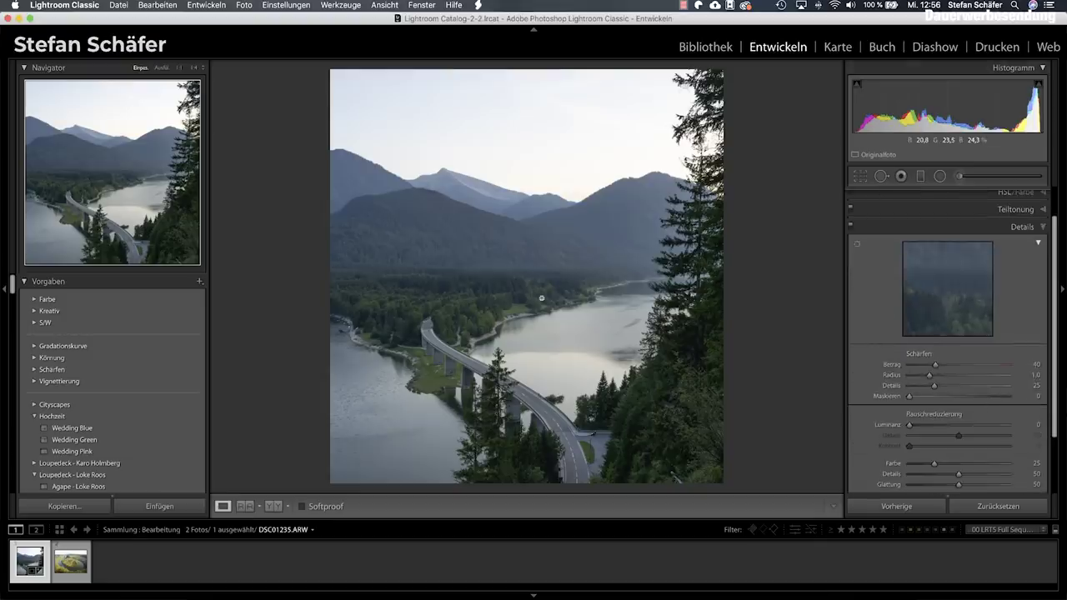
{"action": "left_click", "coordinate": [524, 388]}
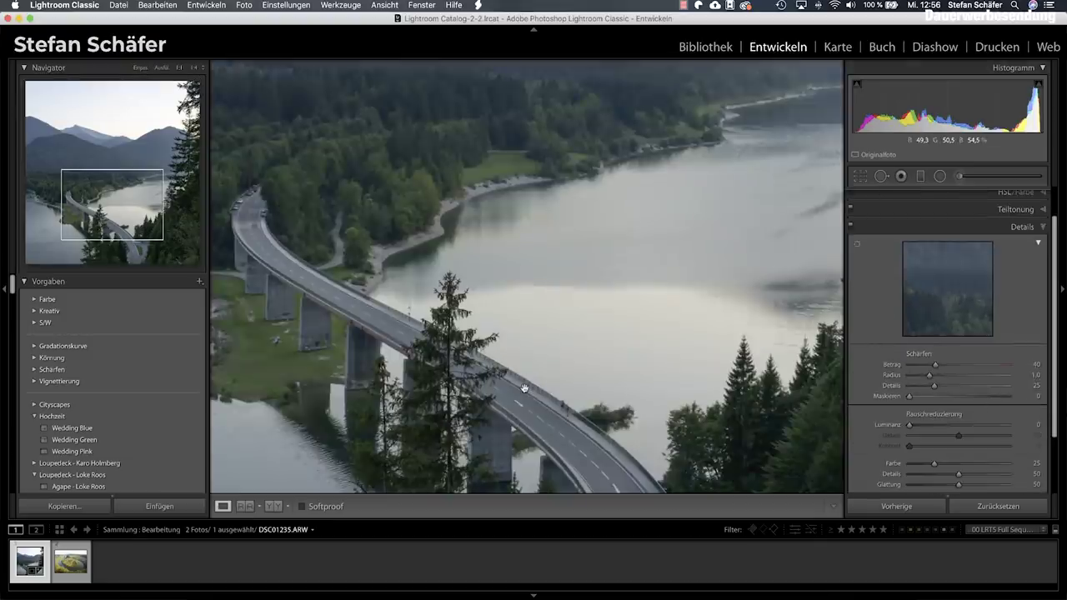
{"action": "left_click_drag", "start_coordinate": [935, 365], "coordinate": [963, 365]}
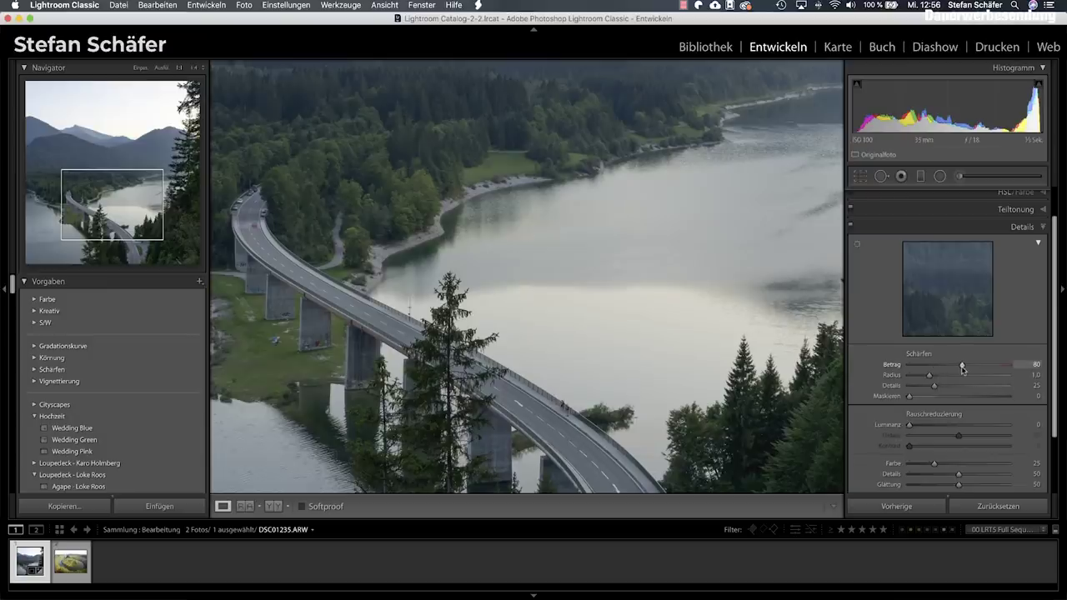
{"action": "left_click_drag", "start_coordinate": [909, 396], "coordinate": [959, 402]}
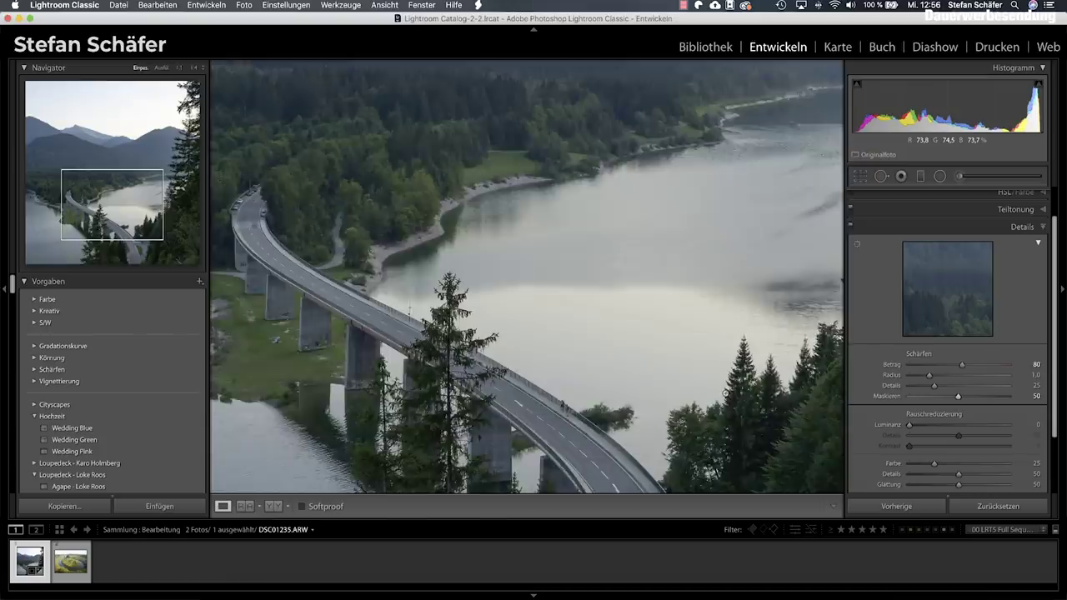
{"action": "left_click", "coordinate": [727, 429]}
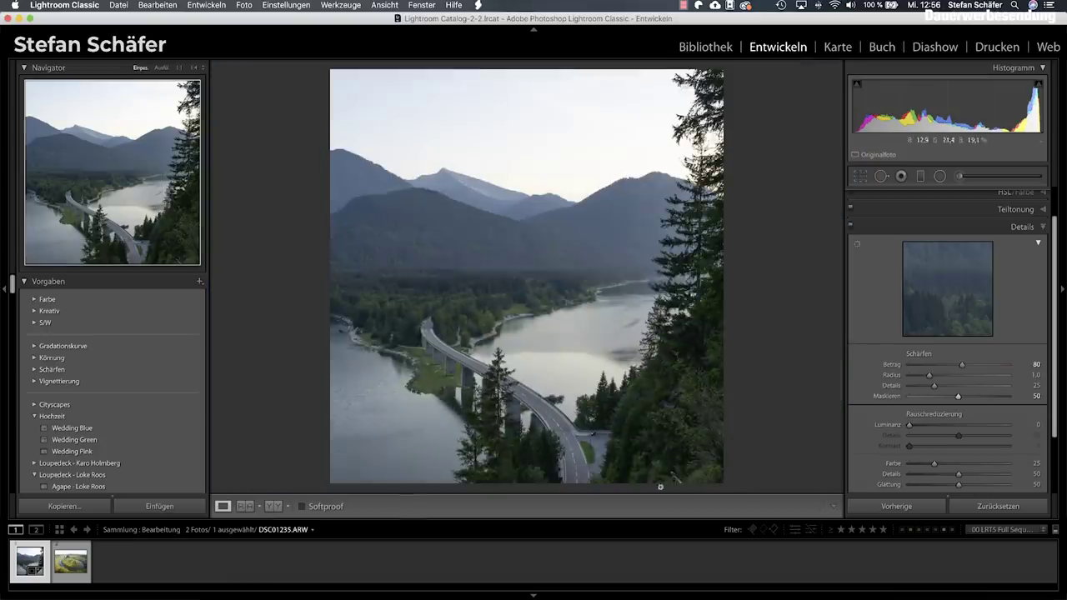
{"action": "left_click", "coordinate": [675, 476]}
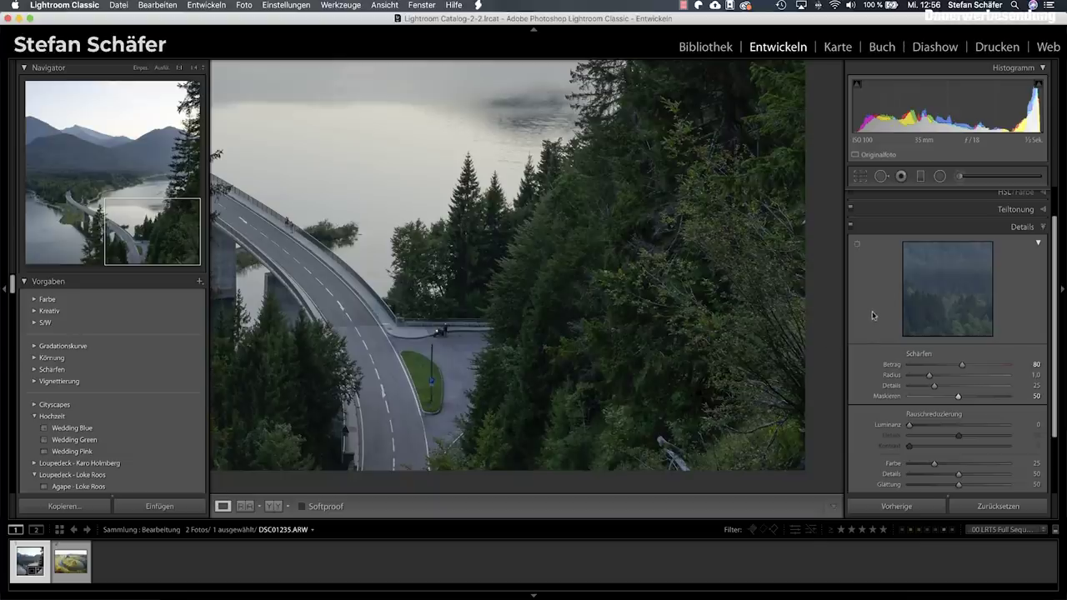
- Heal away the small metal object at the bottom edge with Bereichsreparatur, then fit the view
{"action": "left_click", "coordinate": [883, 177]}
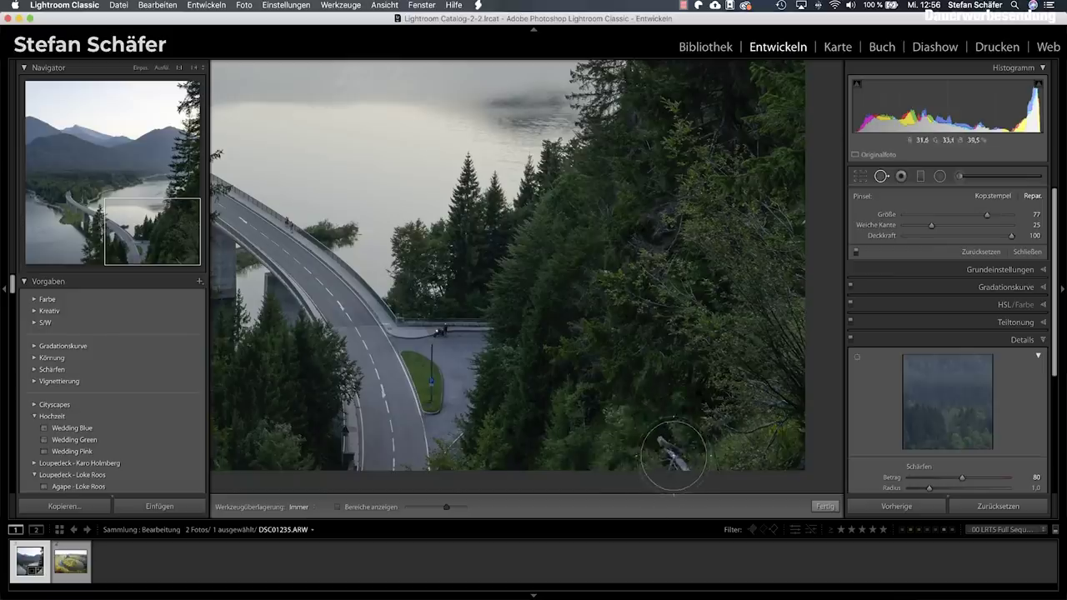
{"action": "left_click", "coordinate": [671, 454]}
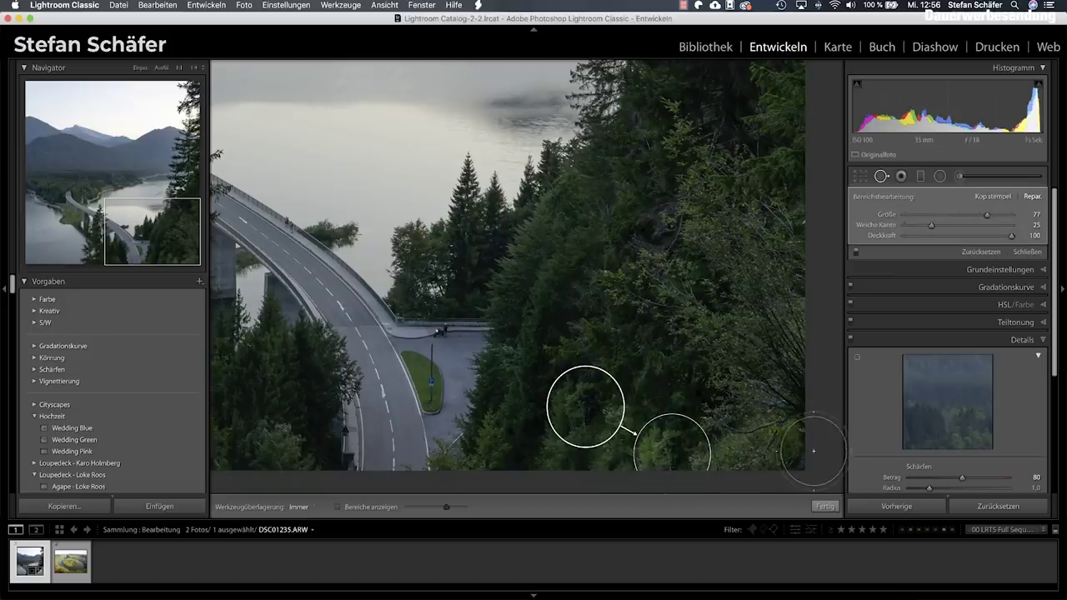
{"action": "left_click", "coordinate": [817, 504]}
{"action": "left_click", "coordinate": [757, 398]}
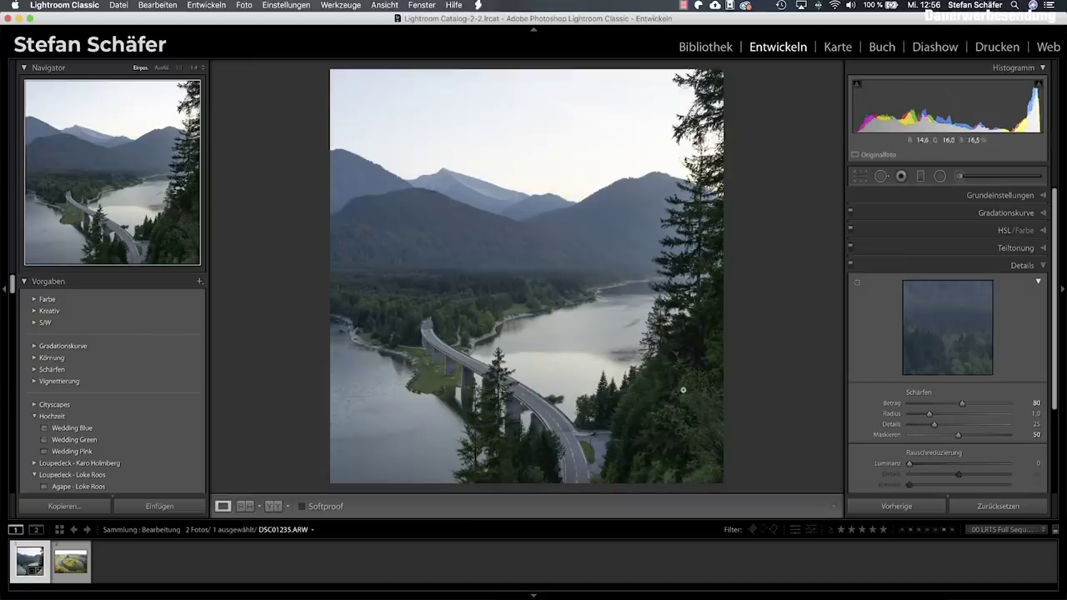
- Shape the point tone curve: lift the black point, add low and upper points, lower the white point
{"action": "left_click", "coordinate": [1001, 214]}
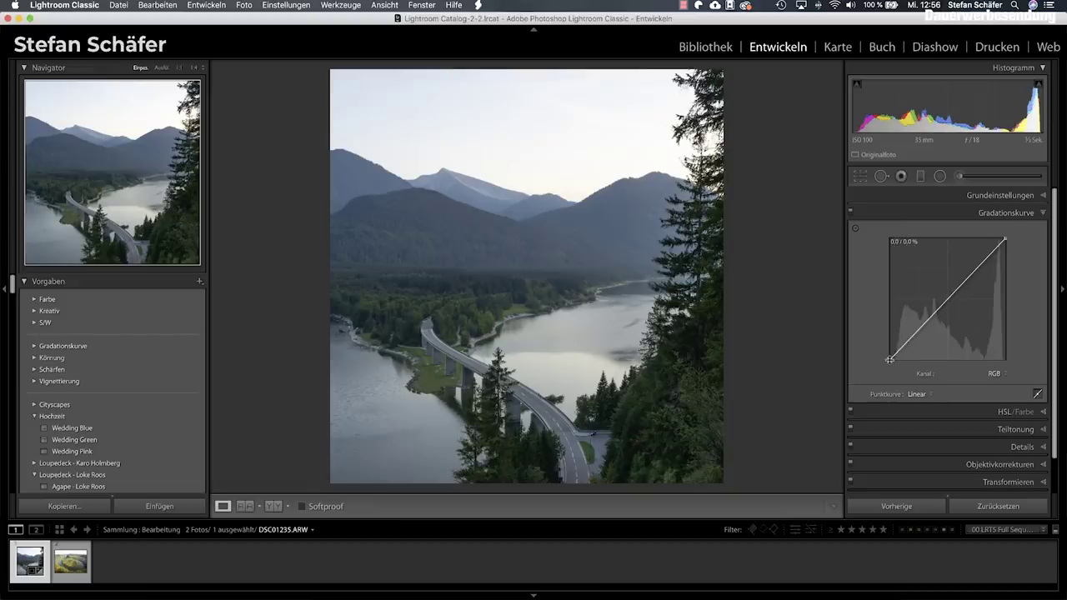
{"action": "left_click_drag", "start_coordinate": [889, 361], "coordinate": [892, 344]}
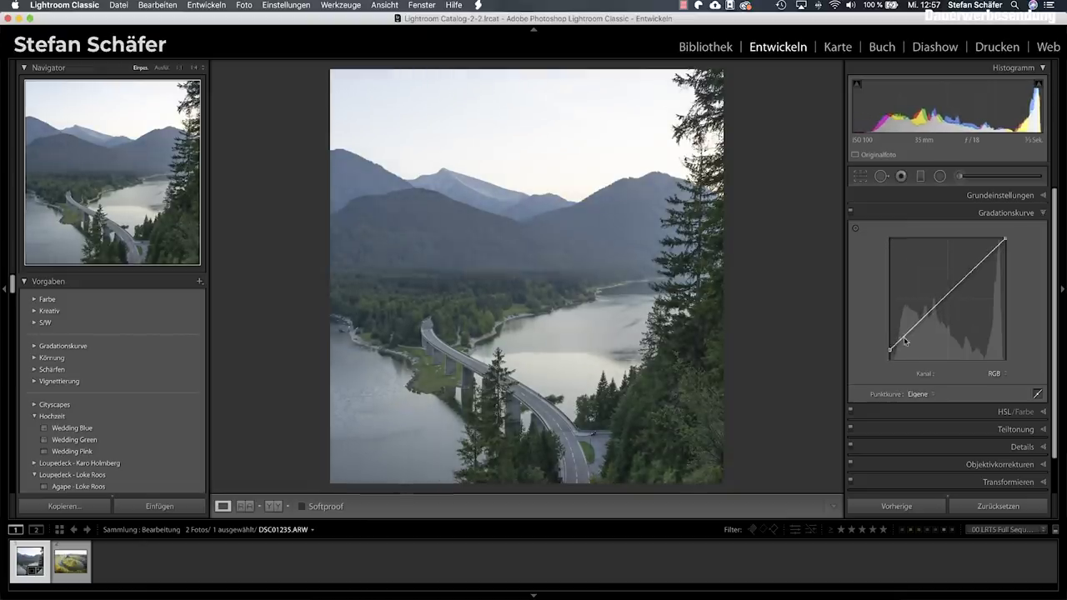
{"action": "left_click", "coordinate": [905, 341]}
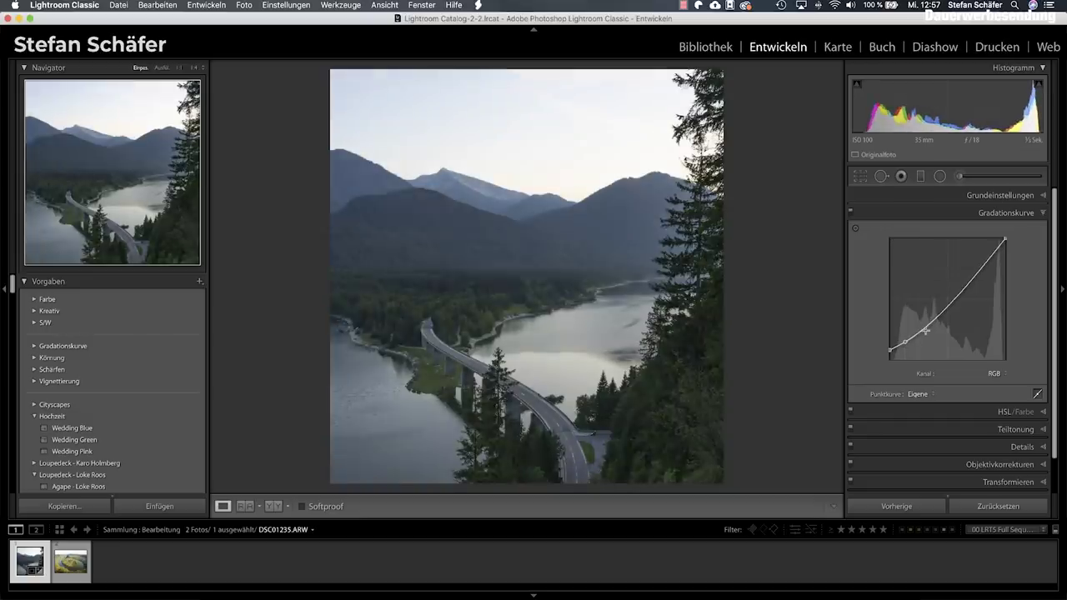
{"action": "left_click_drag", "start_coordinate": [925, 330], "coordinate": [933, 313]}
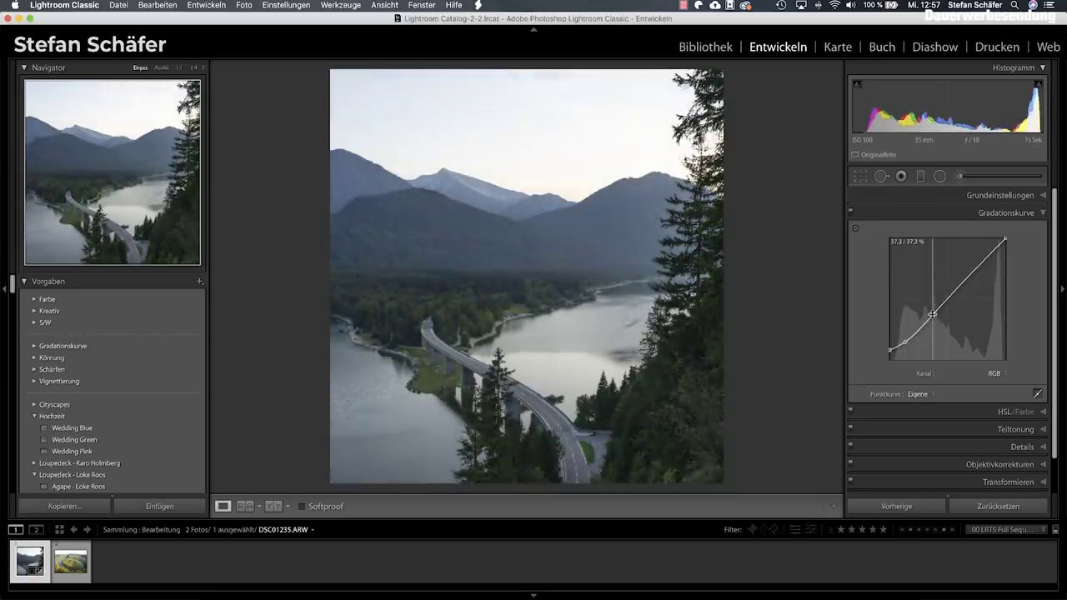
{"action": "left_click", "coordinate": [977, 269]}
{"action": "left_click_drag", "start_coordinate": [977, 269], "coordinate": [976, 265]}
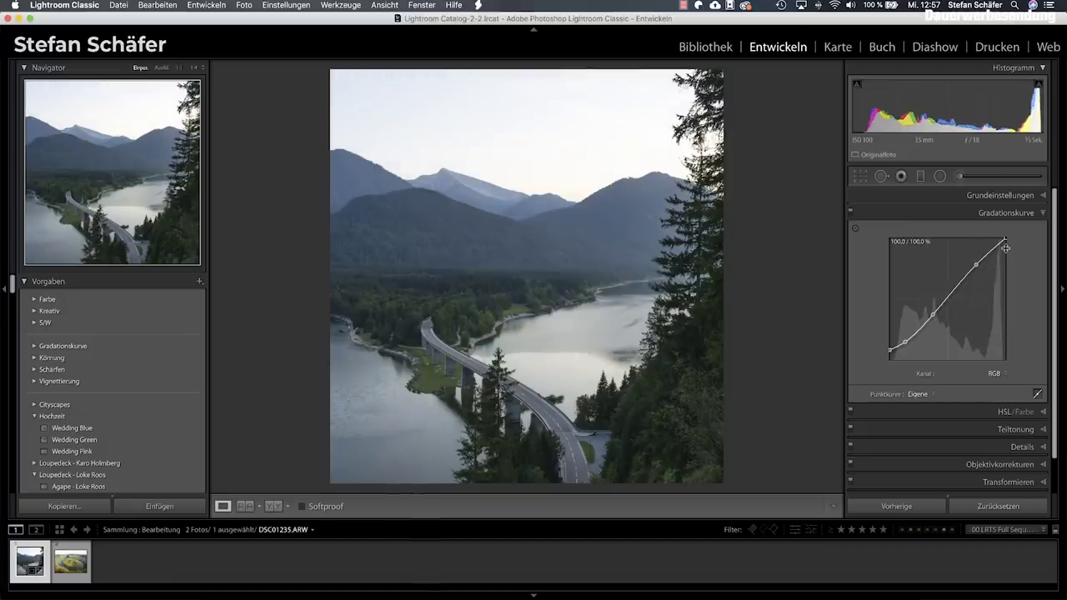
{"action": "left_click_drag", "start_coordinate": [1006, 241], "coordinate": [1009, 243]}
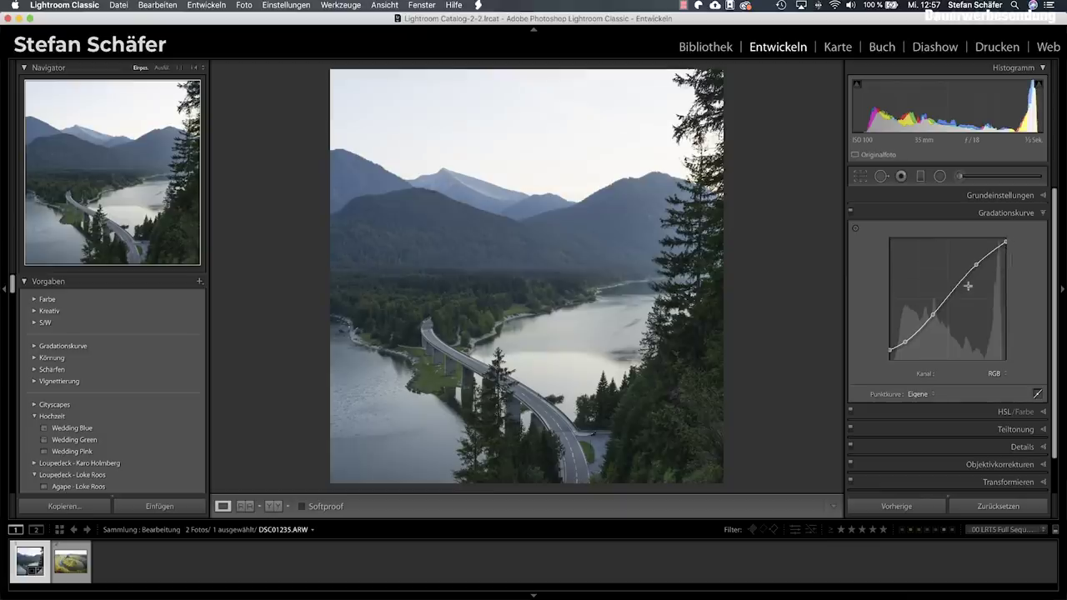
- On the Blau curve channel, lift the black point and raise low and midtone points
{"action": "left_click", "coordinate": [997, 377]}
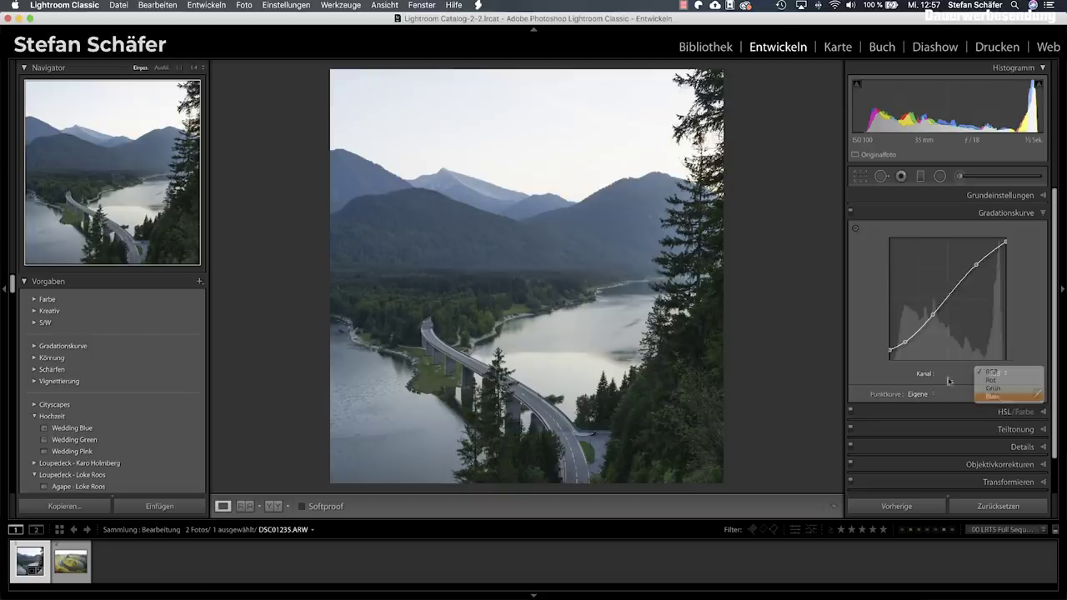
{"action": "left_click", "coordinate": [1008, 399]}
{"action": "left_click_drag", "start_coordinate": [893, 360], "coordinate": [887, 355]}
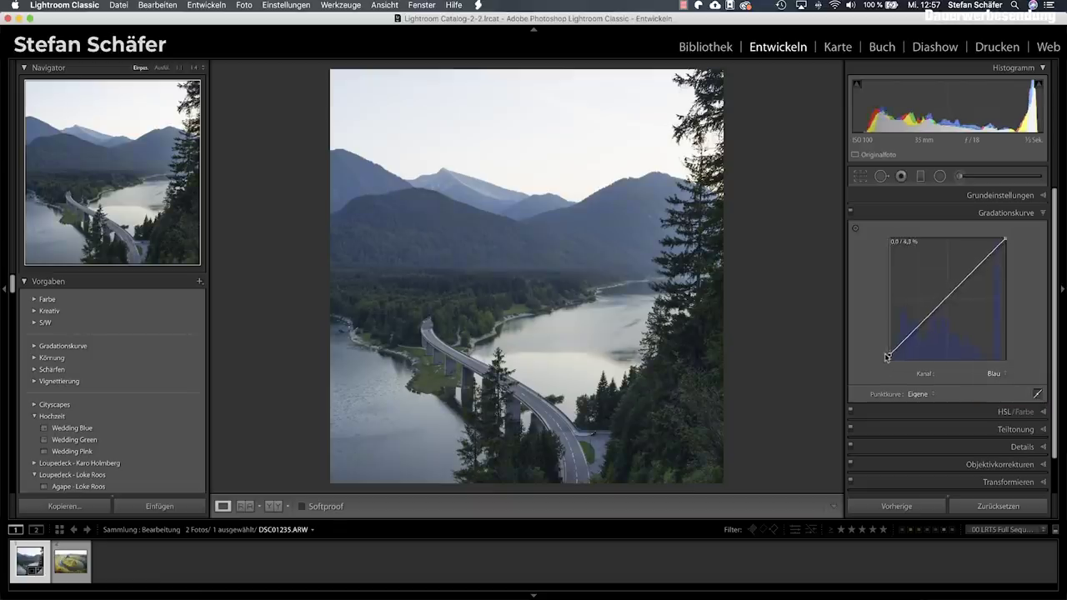
{"action": "left_click_drag", "start_coordinate": [907, 337], "coordinate": [911, 335]}
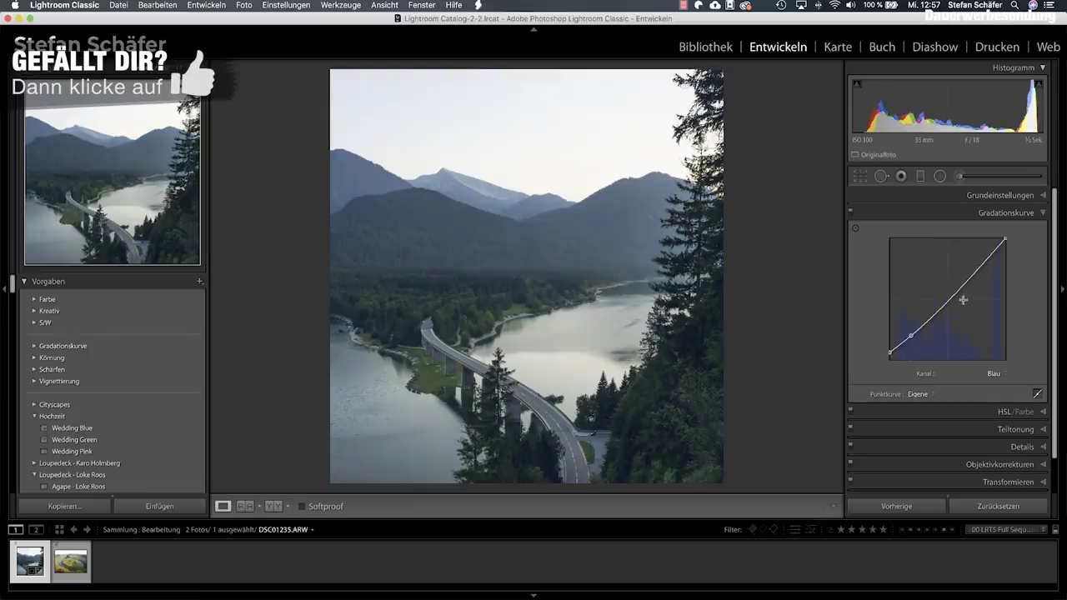
{"action": "left_click_drag", "start_coordinate": [949, 298], "coordinate": [951, 296]}
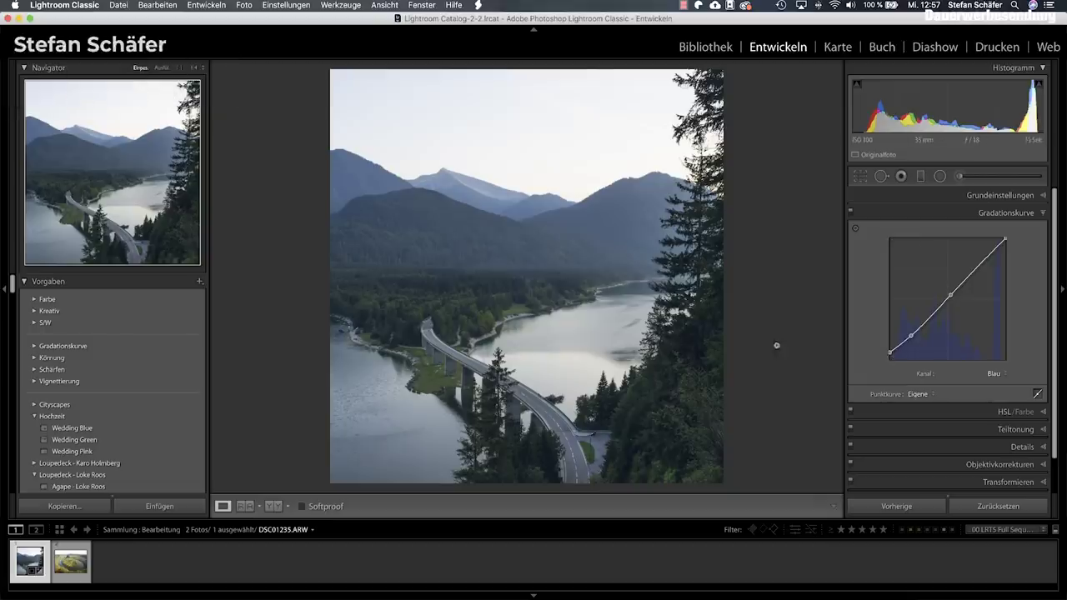
- Toggle the tone curve off and back on to compare its effect
{"action": "left_click", "coordinate": [850, 213]}
{"action": "left_click", "coordinate": [850, 214]}
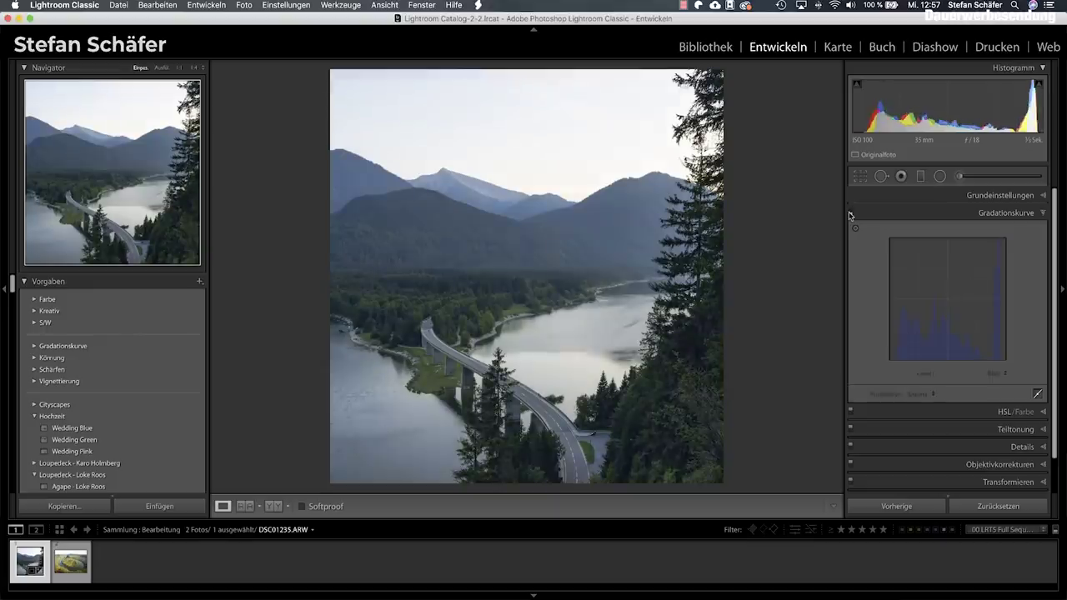
{"action": "left_click", "coordinate": [850, 213]}
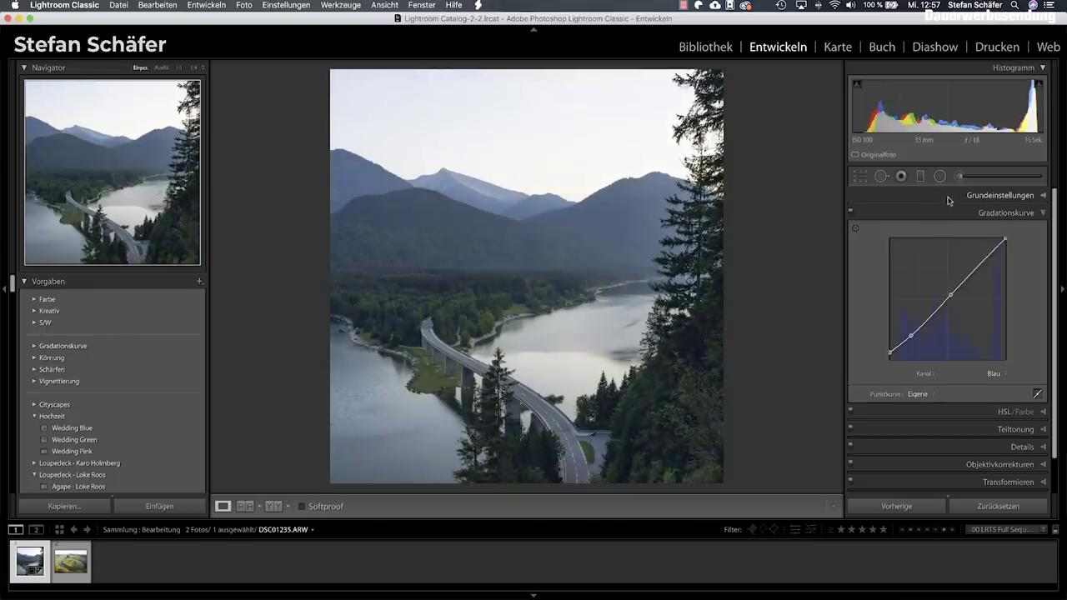
{"action": "left_click", "coordinate": [1000, 195]}
- Set Struktur to +25 and Dunst entfernen to −20
{"action": "left_click_drag", "start_coordinate": [973, 401], "coordinate": [976, 400]}
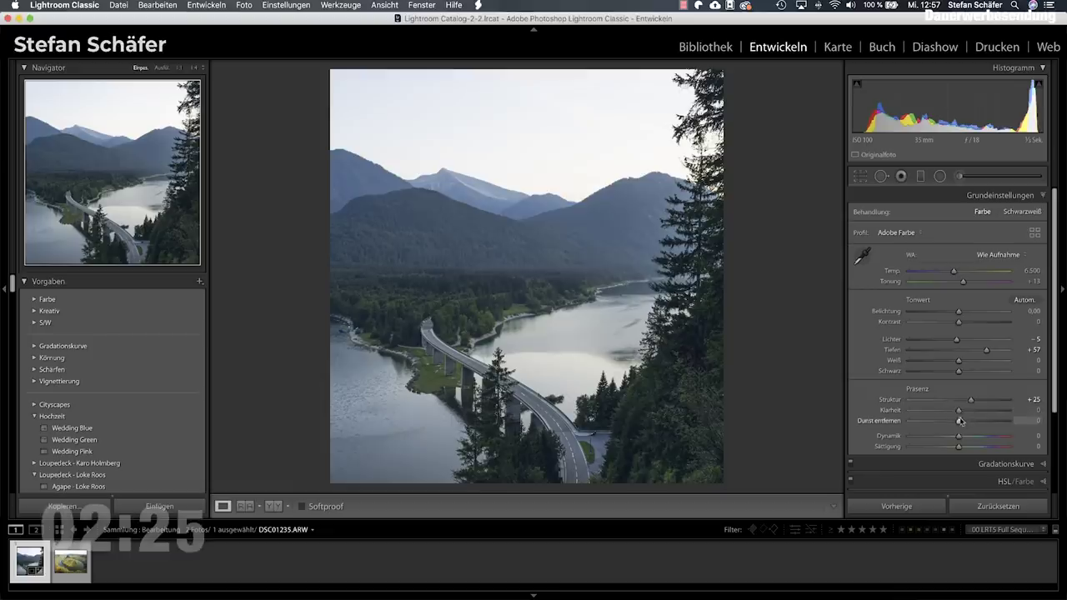
{"action": "left_click_drag", "start_coordinate": [957, 422], "coordinate": [950, 422]}
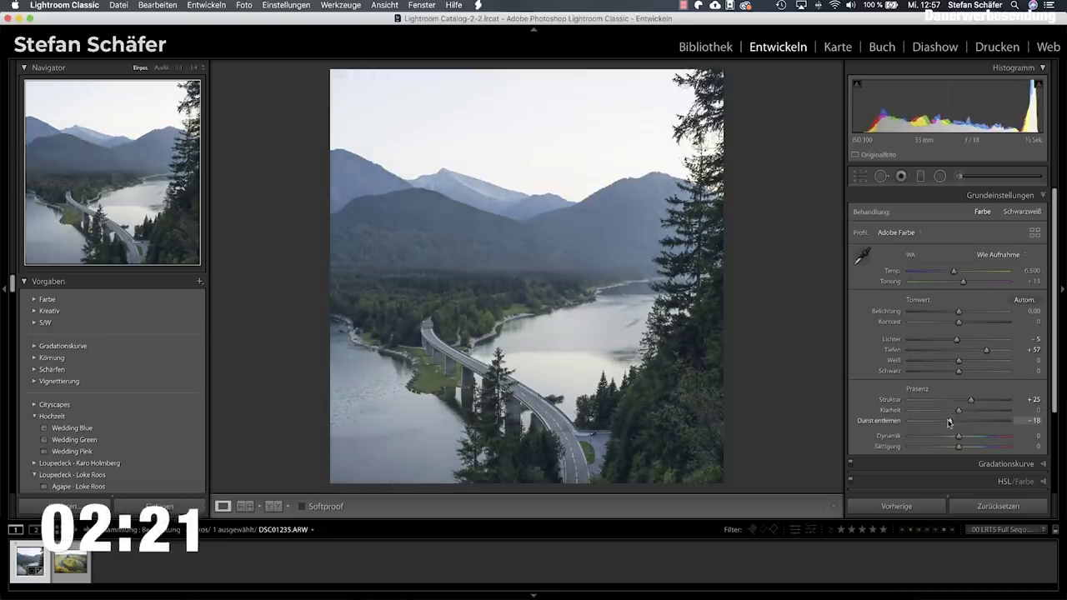
{"action": "left_click_drag", "start_coordinate": [950, 422], "coordinate": [947, 422]}
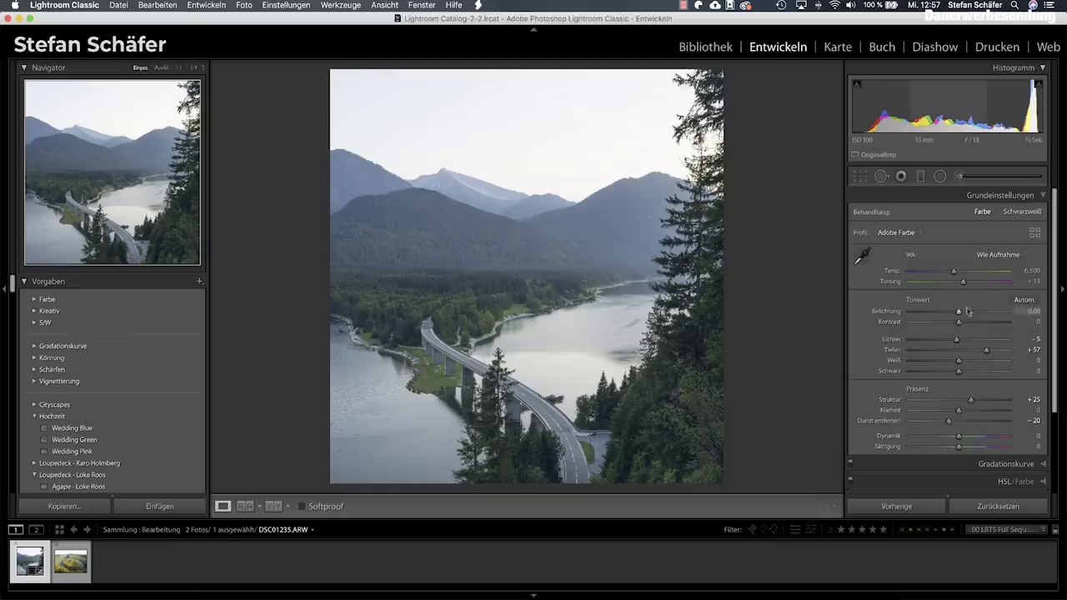
{"action": "left_click", "coordinate": [920, 176]}
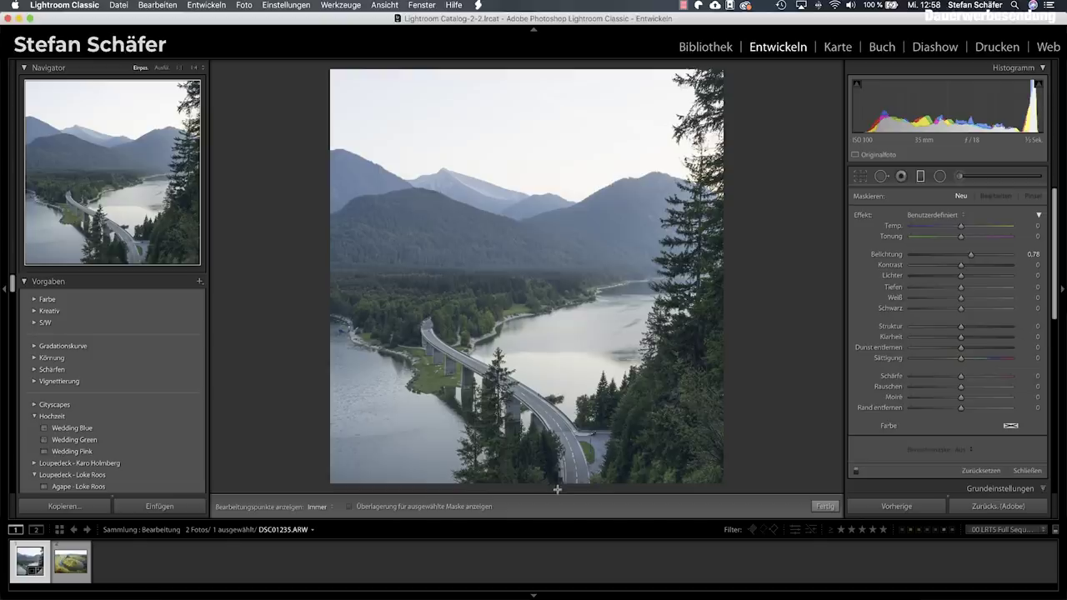
- Add a bottom graduated filter: exposure 0.68, contrast 100, luminance range 25/75
{"action": "left_click_drag", "start_coordinate": [557, 485], "coordinate": [556, 491]}
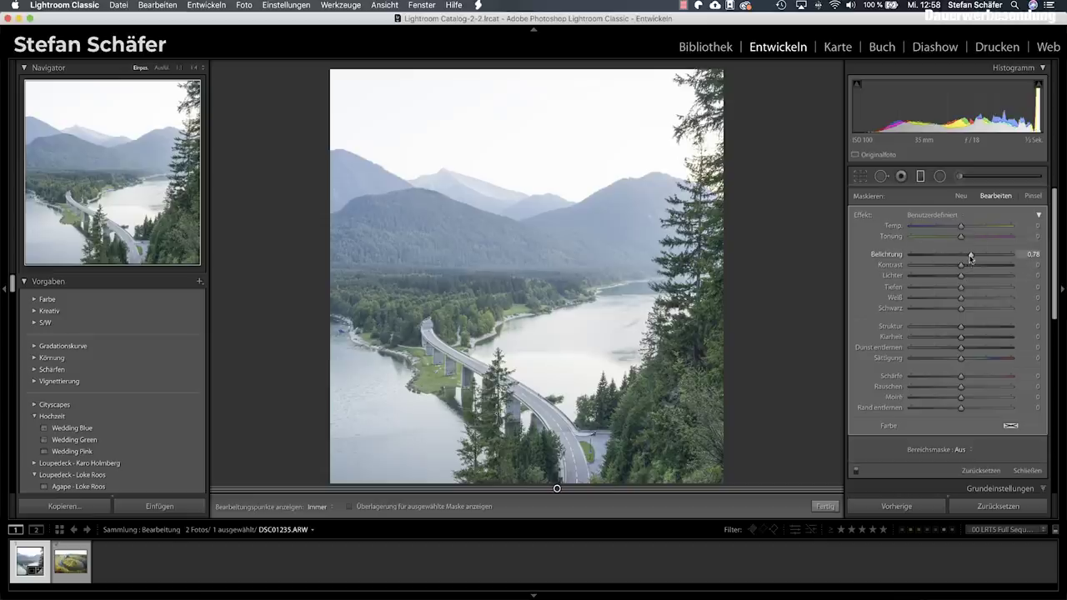
{"action": "left_click_drag", "start_coordinate": [969, 258], "coordinate": [1010, 265]}
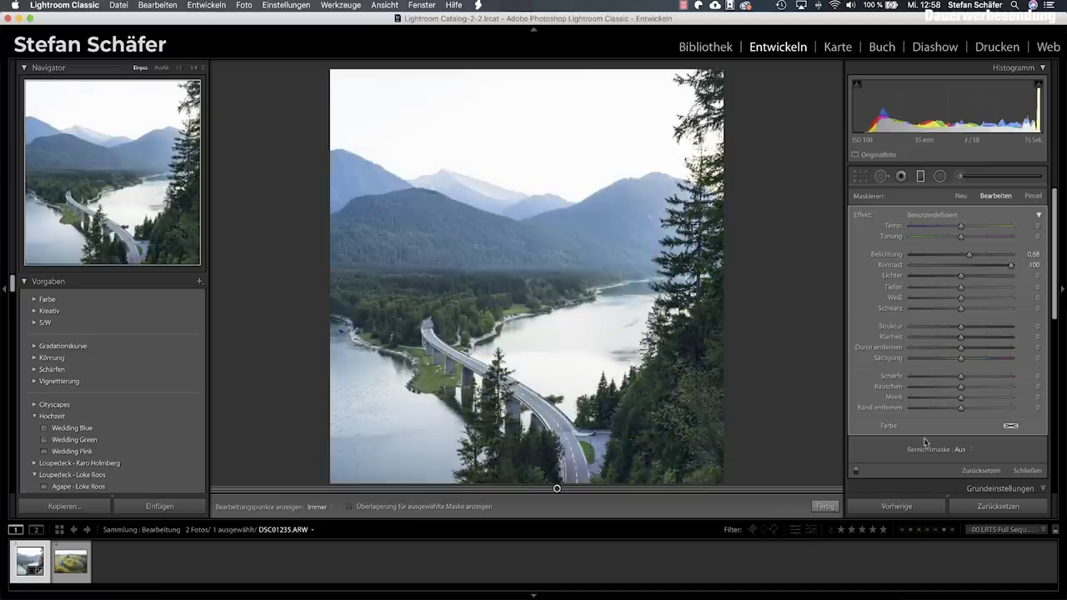
{"action": "left_click", "coordinate": [963, 450]}
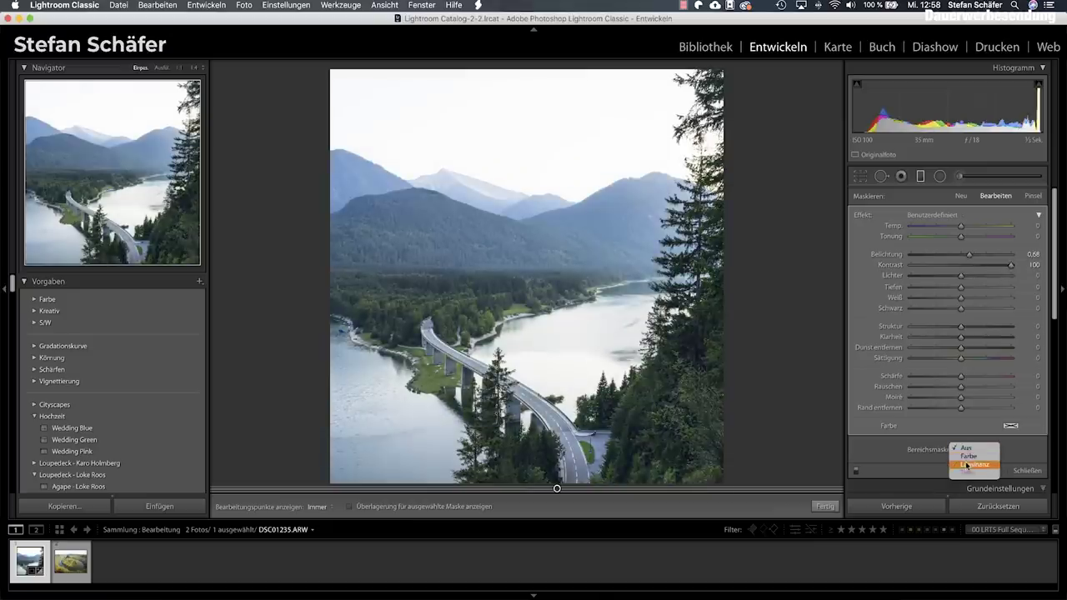
{"action": "left_click", "coordinate": [967, 464]}
{"action": "left_click_drag", "start_coordinate": [909, 440], "coordinate": [936, 440]}
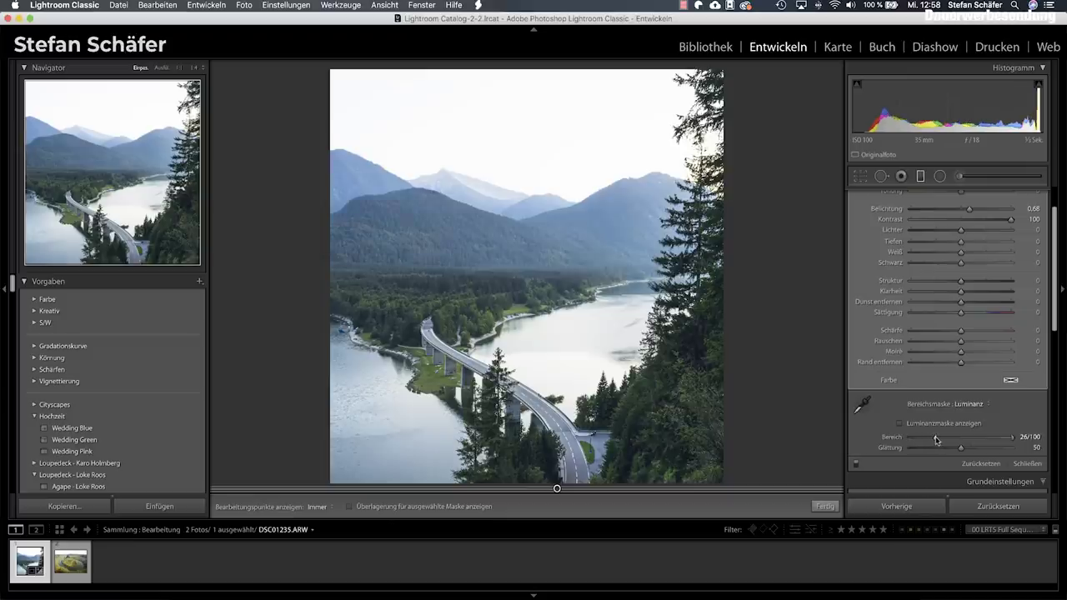
{"action": "left_click_drag", "start_coordinate": [1013, 439], "coordinate": [985, 440]}
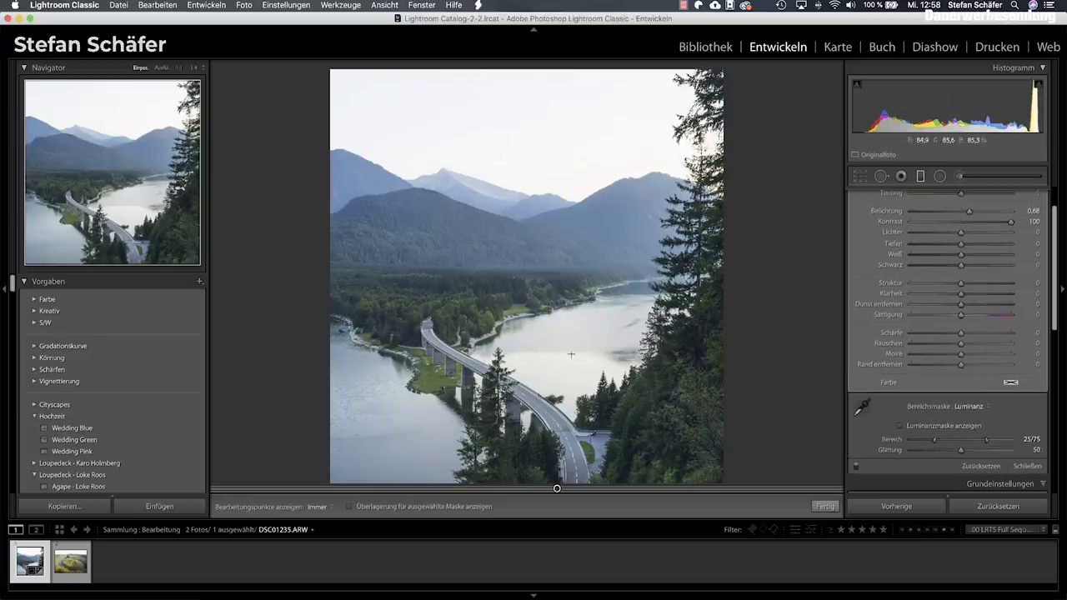
{"action": "left_click", "coordinate": [825, 507]}
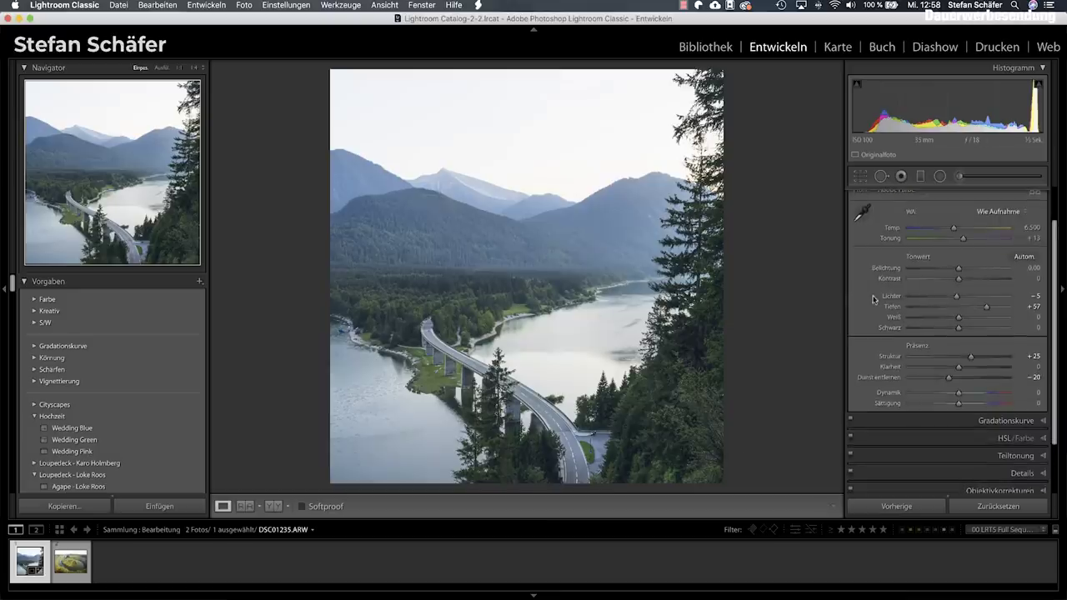
- Add a sky graduated filter: exposure −0.80, highlights −83, luminance range 75/100
{"action": "left_click", "coordinate": [920, 178]}
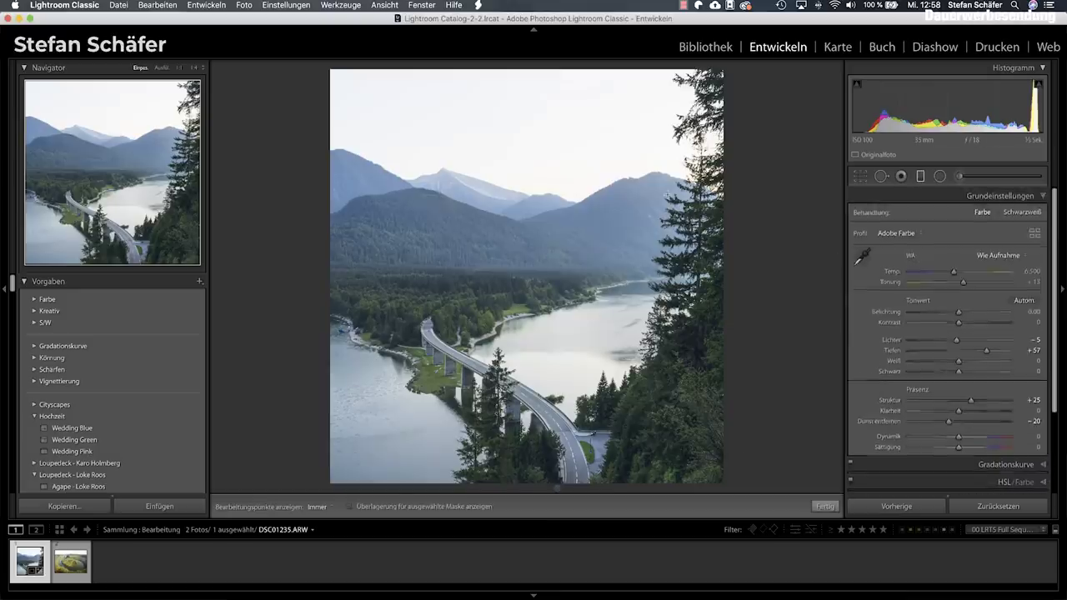
{"action": "left_click_drag", "start_coordinate": [484, 169], "coordinate": [488, 225]}
{"action": "left_click_drag", "start_coordinate": [971, 254], "coordinate": [950, 273]}
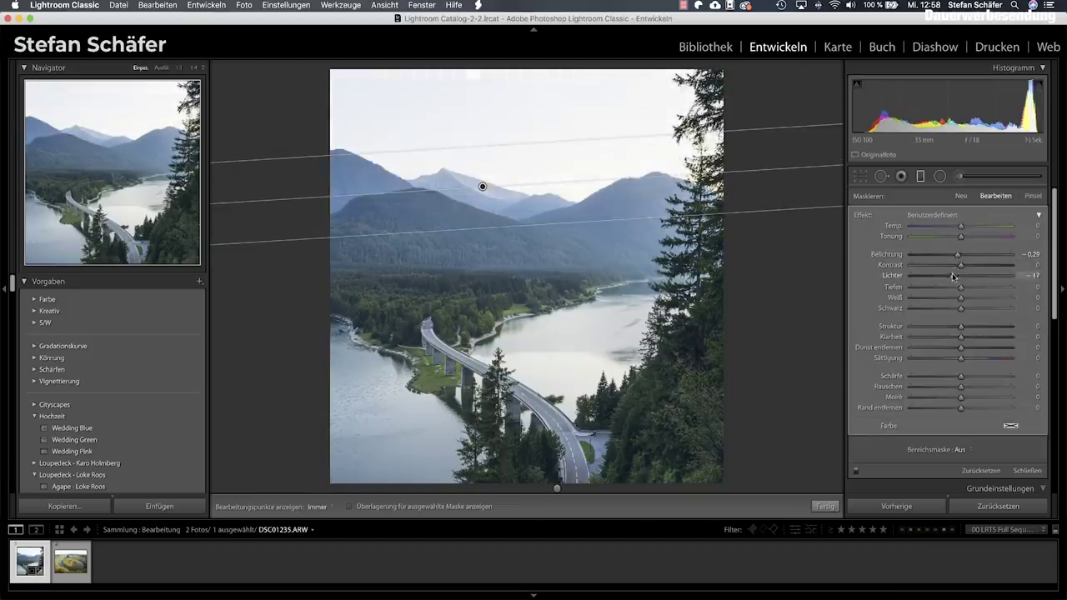
{"action": "left_click", "coordinate": [963, 451]}
{"action": "left_click", "coordinate": [967, 471]}
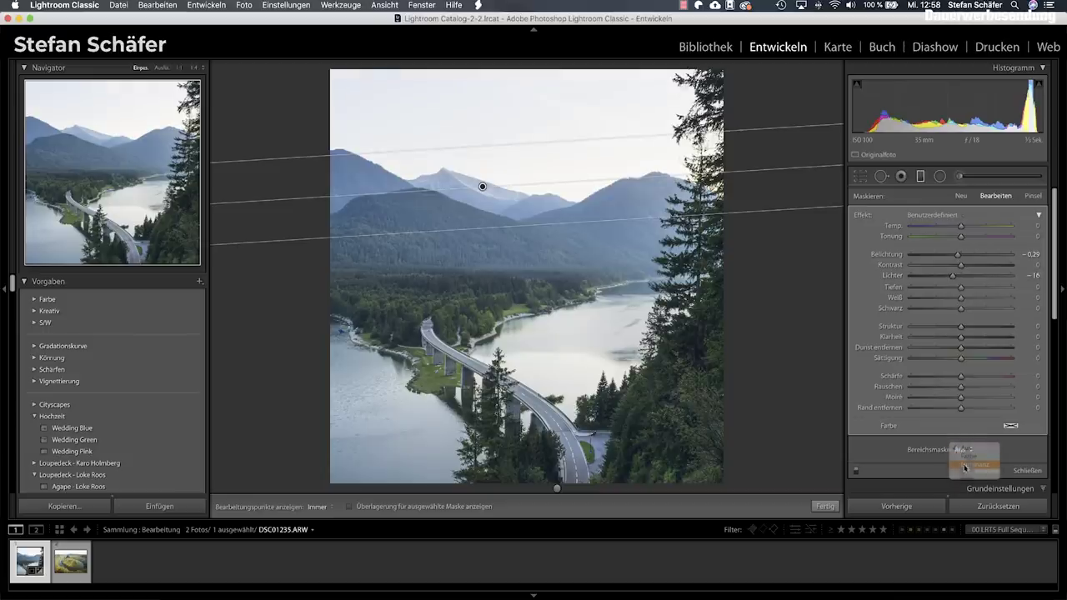
{"action": "scroll", "coordinate": [900, 450], "scroll_direction": "down", "scroll_amount": 2}
{"action": "left_click_drag", "start_coordinate": [910, 455], "coordinate": [987, 457]}
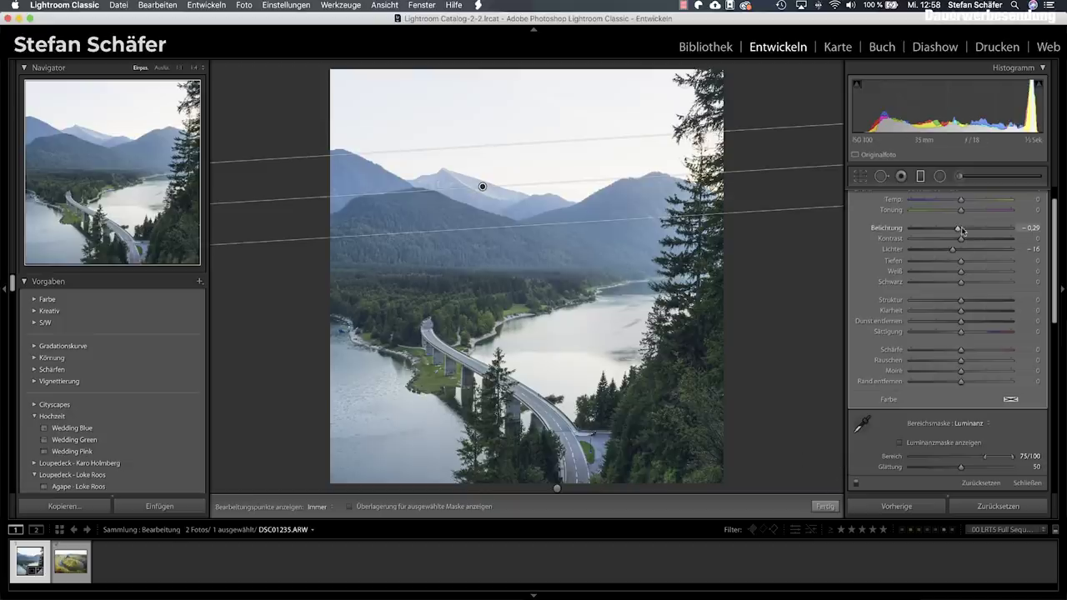
{"action": "mouse_move", "coordinate": [954, 230]}
{"action": "left_mouse_down"}
{"action": "mouse_move", "coordinate": [941, 251]}
{"action": "mouse_move", "coordinate": [918, 251]}
{"action": "left_mouse_up"}
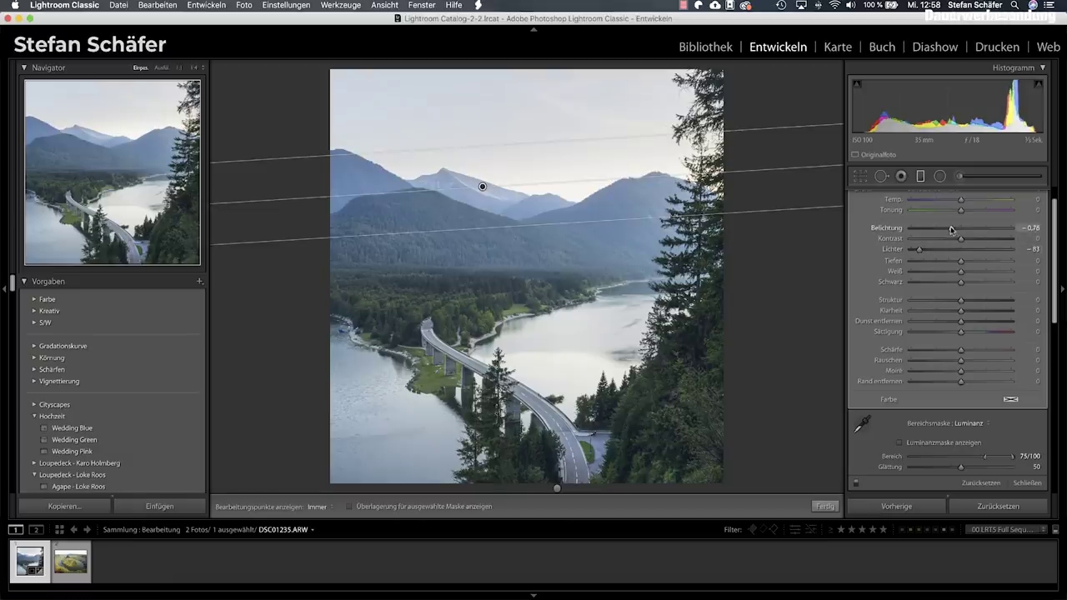
- Finish the sky filter and warm the white balance temperature to 7,005
{"action": "left_click", "coordinate": [825, 509]}
{"action": "left_click_drag", "start_coordinate": [956, 245], "coordinate": [960, 248]}
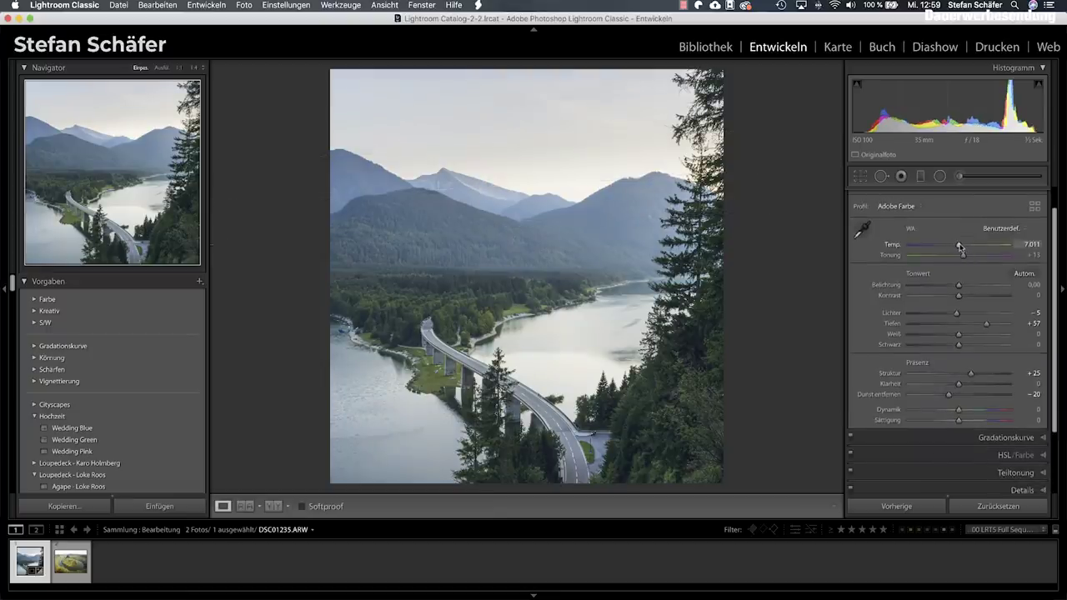
{"action": "scroll", "coordinate": [991, 416], "scroll_direction": "down", "scroll_amount": 2}
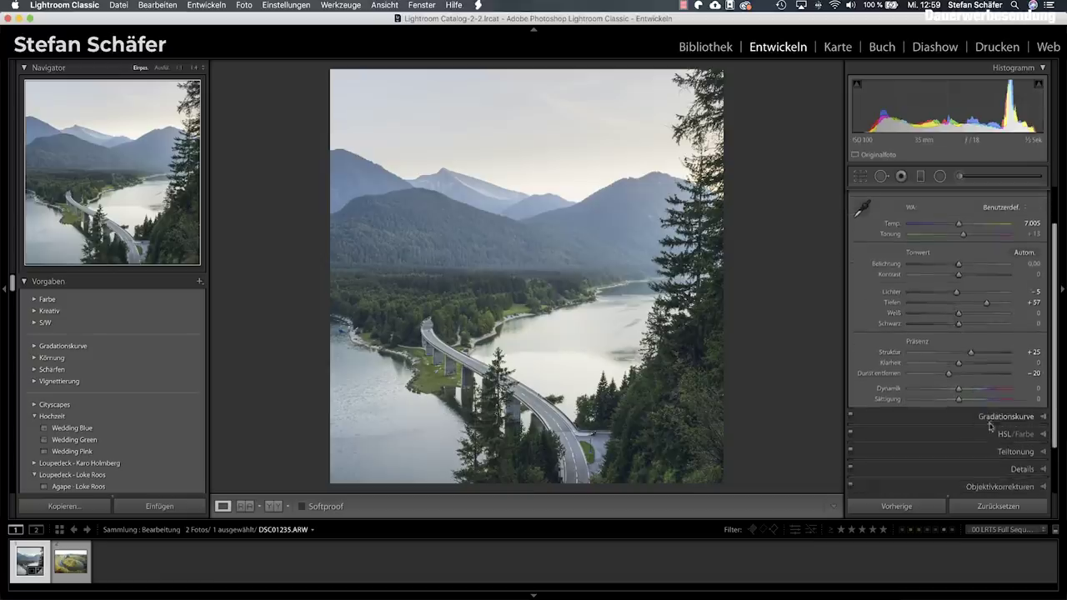
- In HSL set saturation Grün −32, Blau −22, Orange −22, Gelb −20; Grün hue +28, luminance +24
{"action": "left_click", "coordinate": [990, 412]}
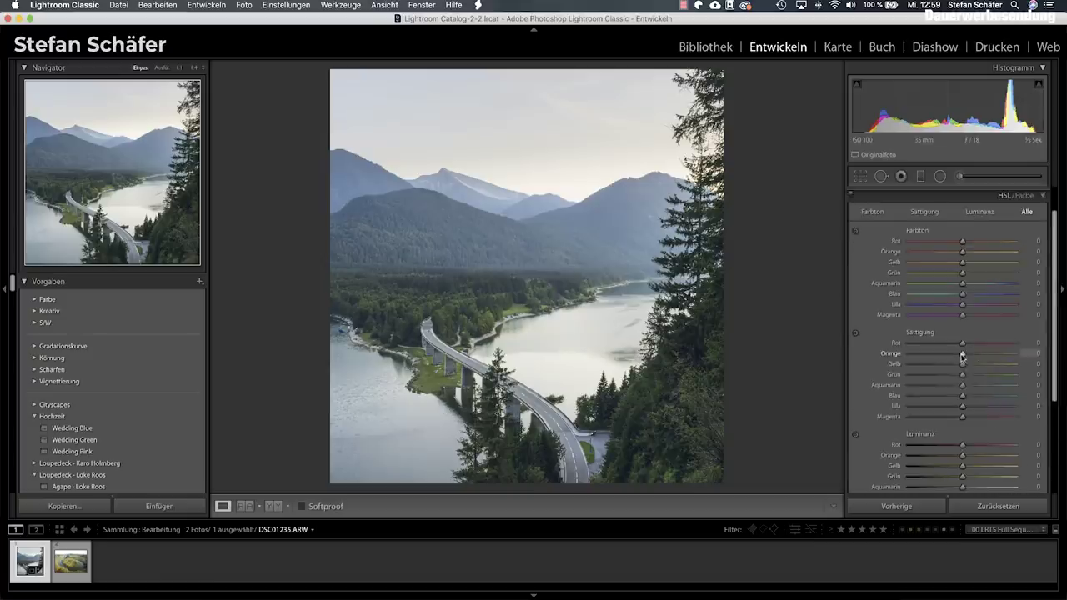
{"action": "left_click_drag", "start_coordinate": [962, 395], "coordinate": [953, 397]}
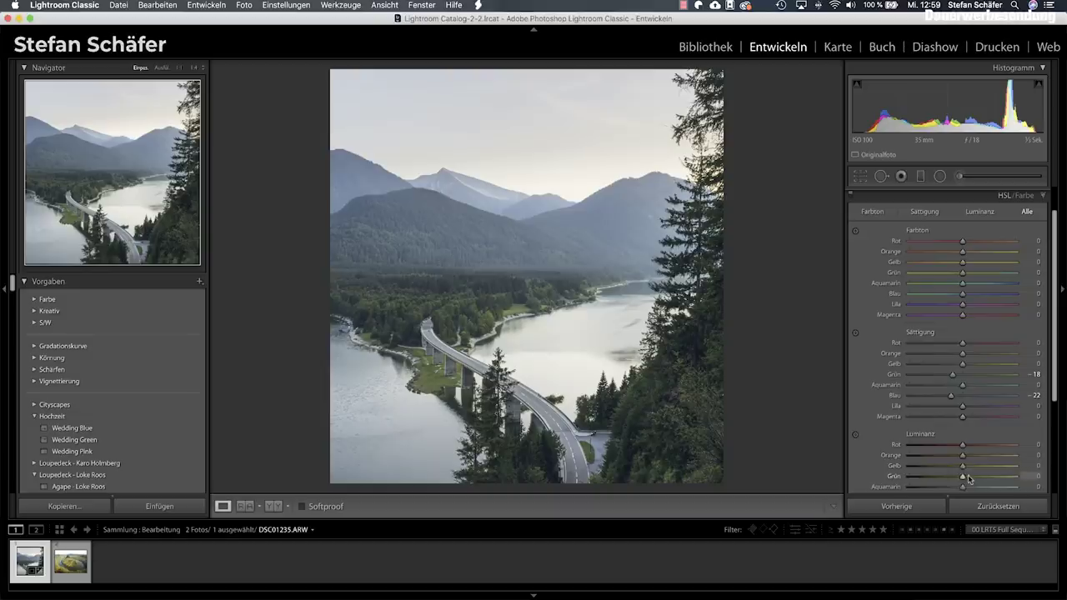
{"action": "left_click", "coordinate": [969, 476]}
{"action": "left_click", "coordinate": [933, 376]}
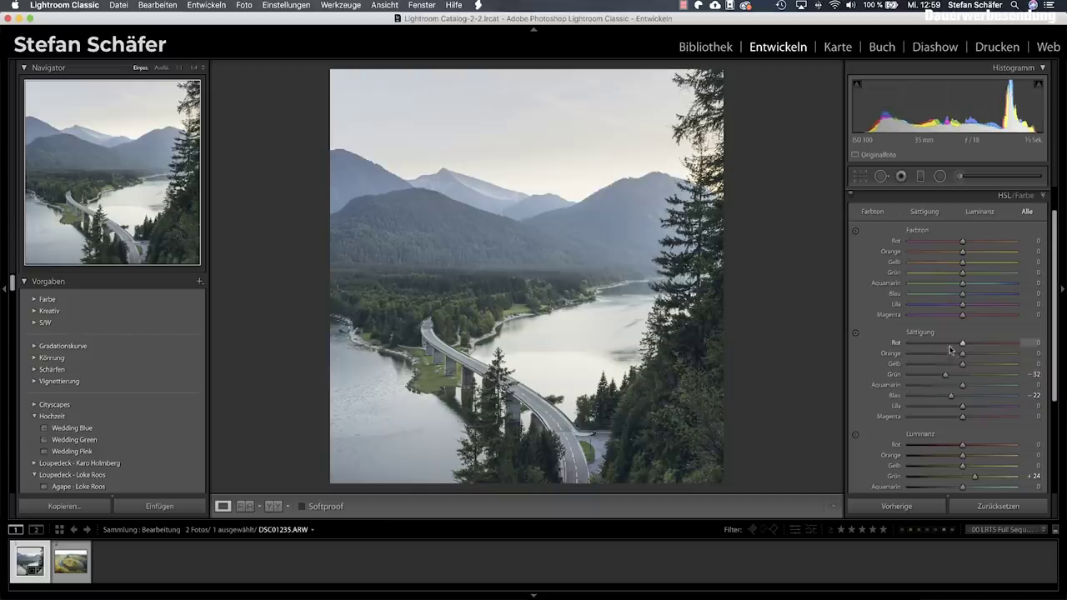
{"action": "left_click", "coordinate": [952, 354]}
{"action": "left_click", "coordinate": [951, 364]}
{"action": "left_click_drag", "start_coordinate": [962, 273], "coordinate": [978, 273]}
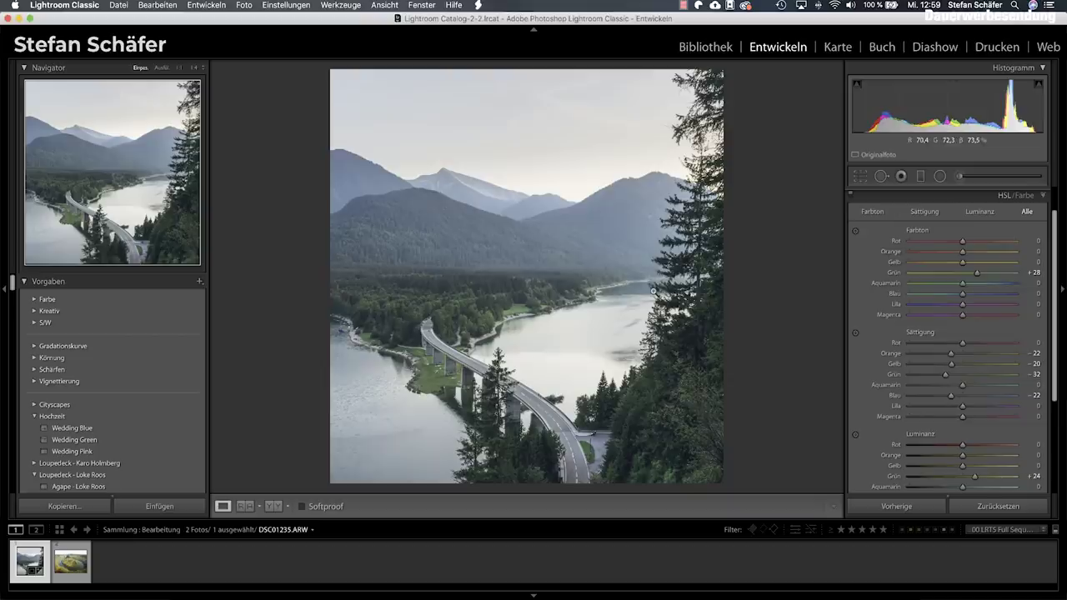
{"action": "scroll", "coordinate": [932, 215], "scroll_direction": "up", "scroll_amount": 2}
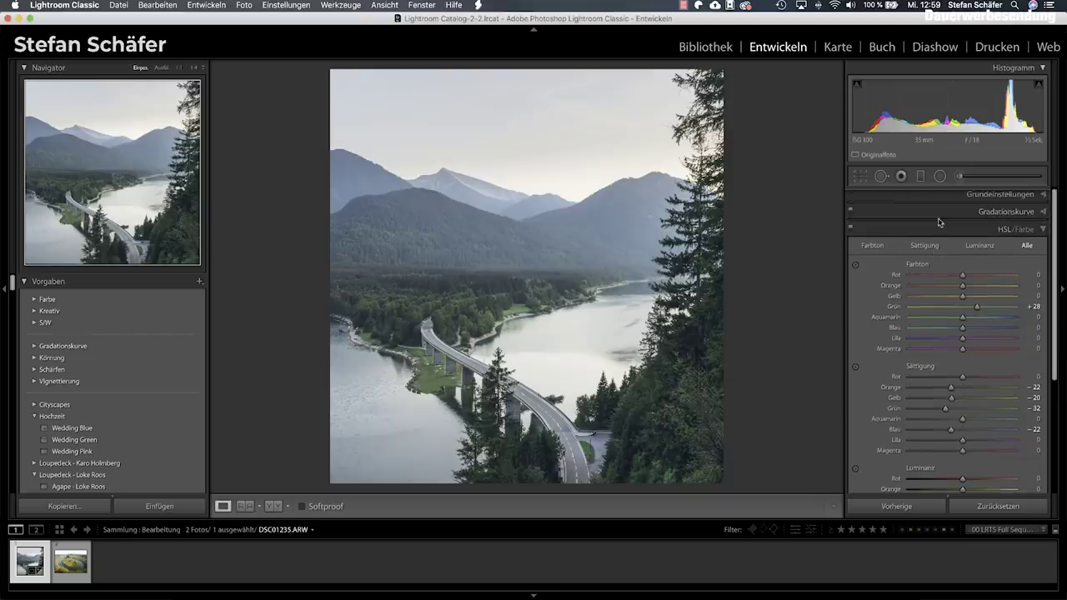
{"action": "left_click", "coordinate": [960, 197]}
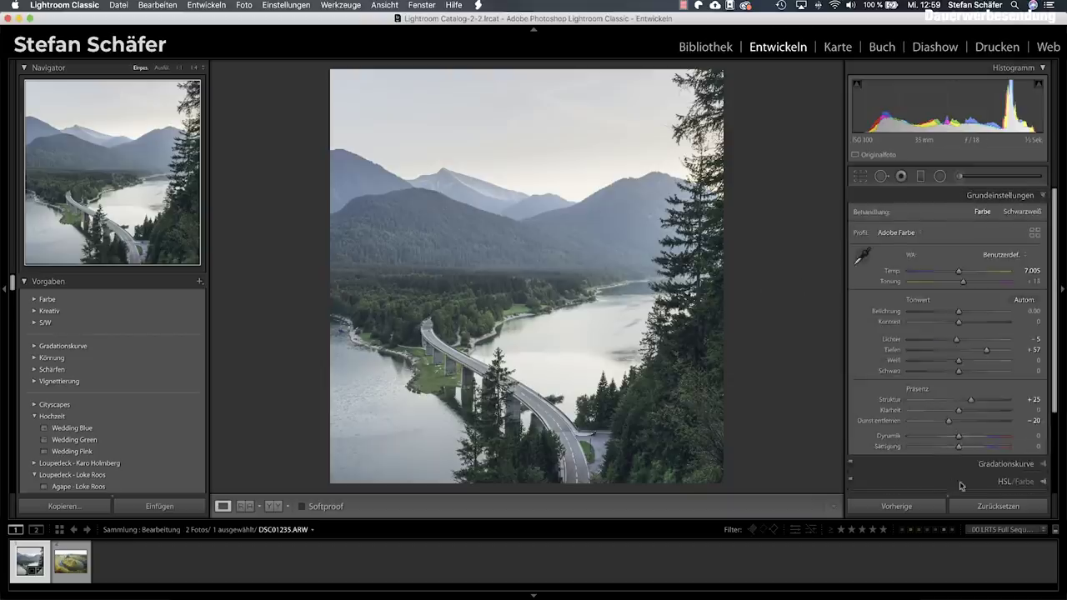
{"action": "scroll", "coordinate": [965, 459], "scroll_direction": "down", "scroll_amount": 2}
{"action": "scroll", "coordinate": [965, 462], "scroll_direction": "down", "scroll_amount": 3}
- Boost blue primary saturation to +40 and set a post-crop vignette: amount −12, highlights 44
{"action": "left_click", "coordinate": [987, 471]}
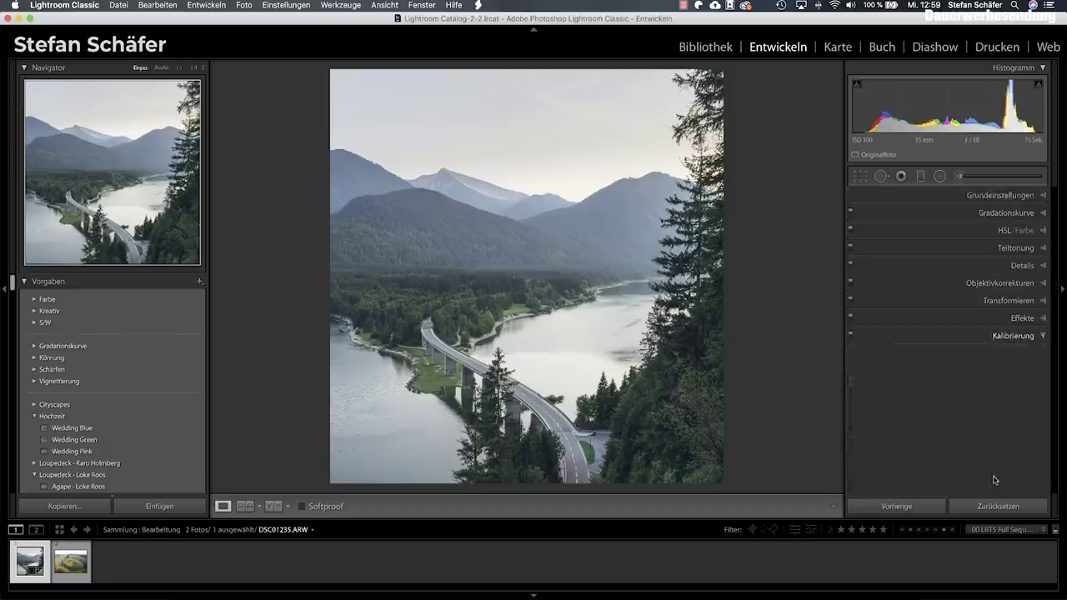
{"action": "left_click_drag", "start_coordinate": [958, 484], "coordinate": [979, 485]}
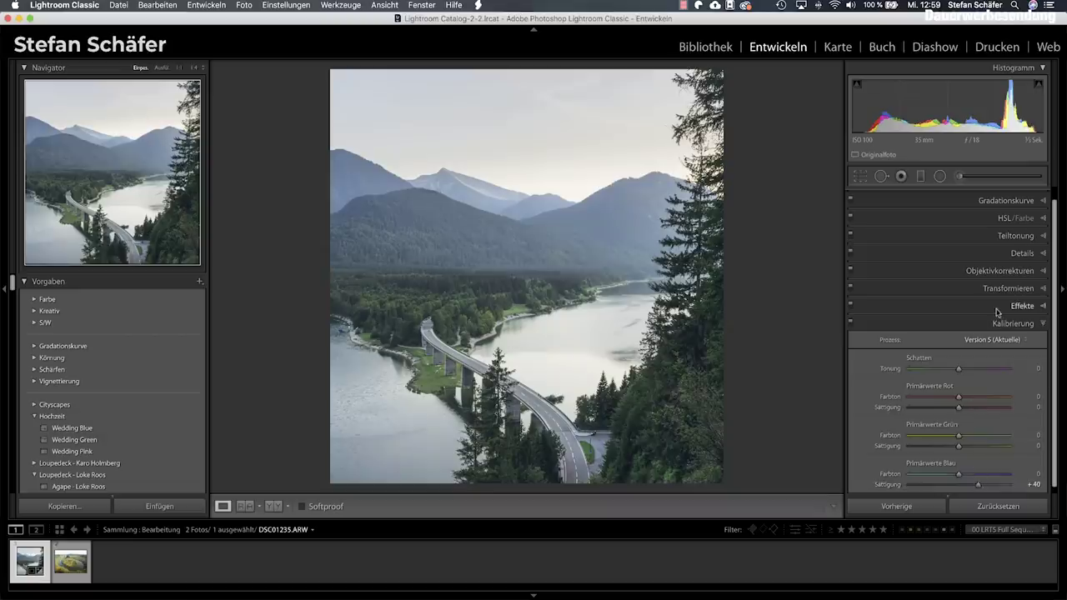
{"action": "left_click", "coordinate": [1021, 306]}
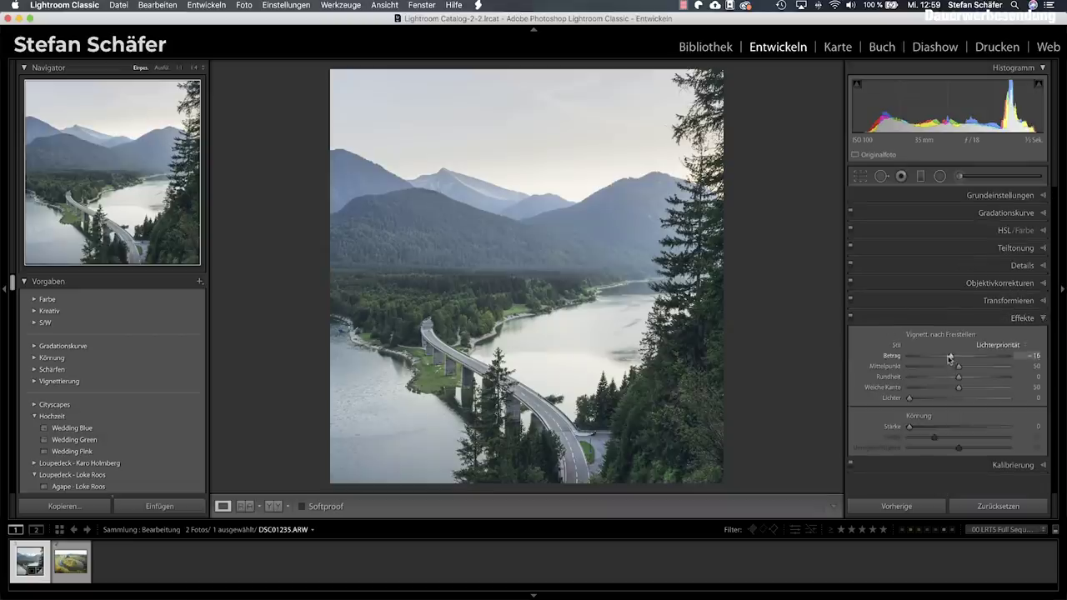
{"action": "left_click_drag", "start_coordinate": [957, 356], "coordinate": [948, 357]}
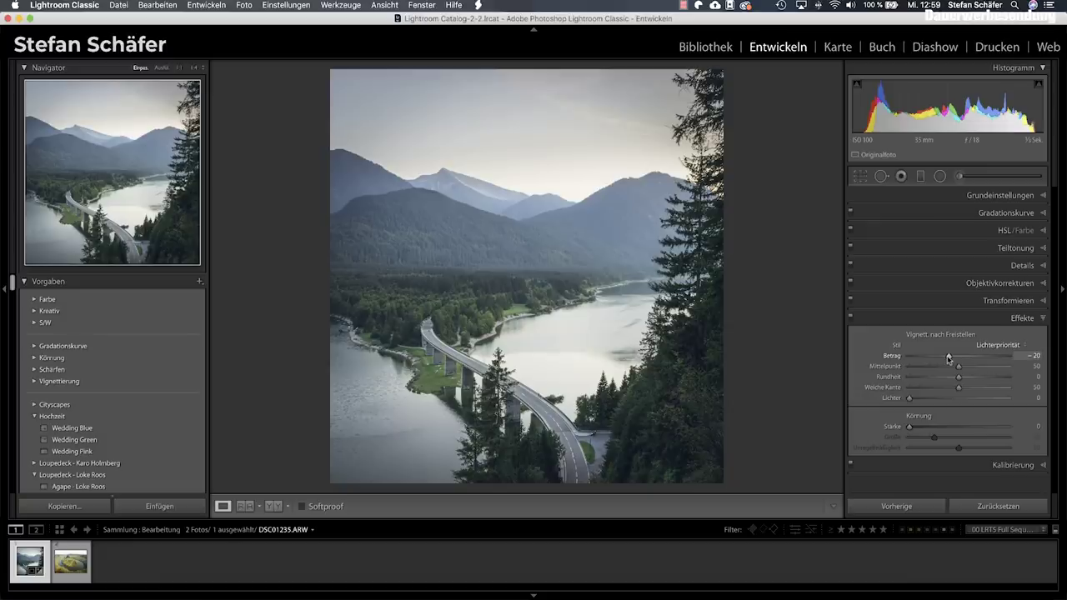
{"action": "left_click_drag", "start_coordinate": [908, 398], "coordinate": [955, 400]}
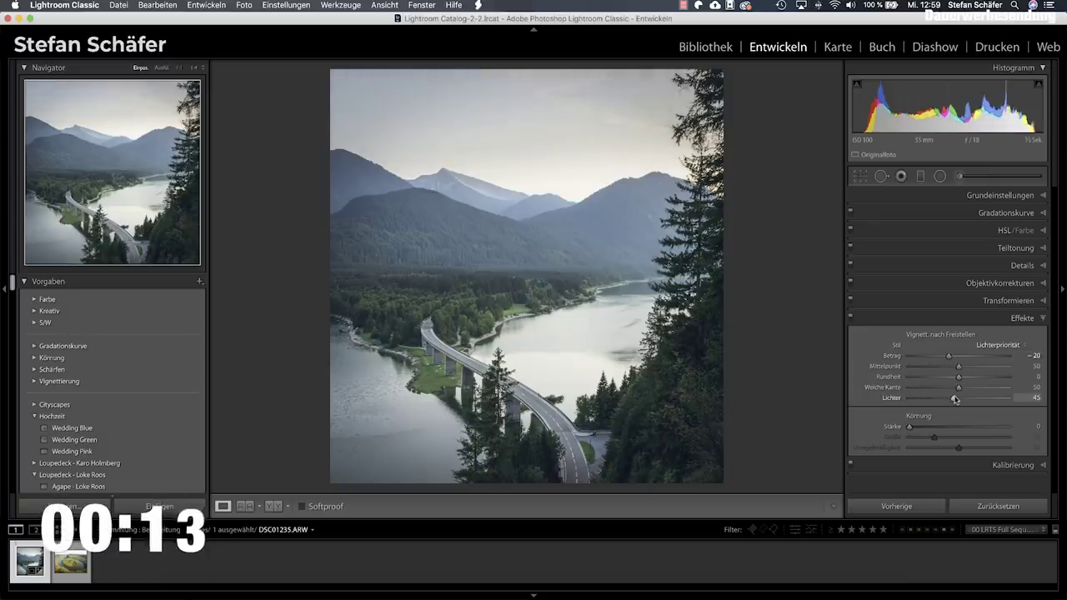
{"action": "left_click_drag", "start_coordinate": [947, 356], "coordinate": [952, 357]}
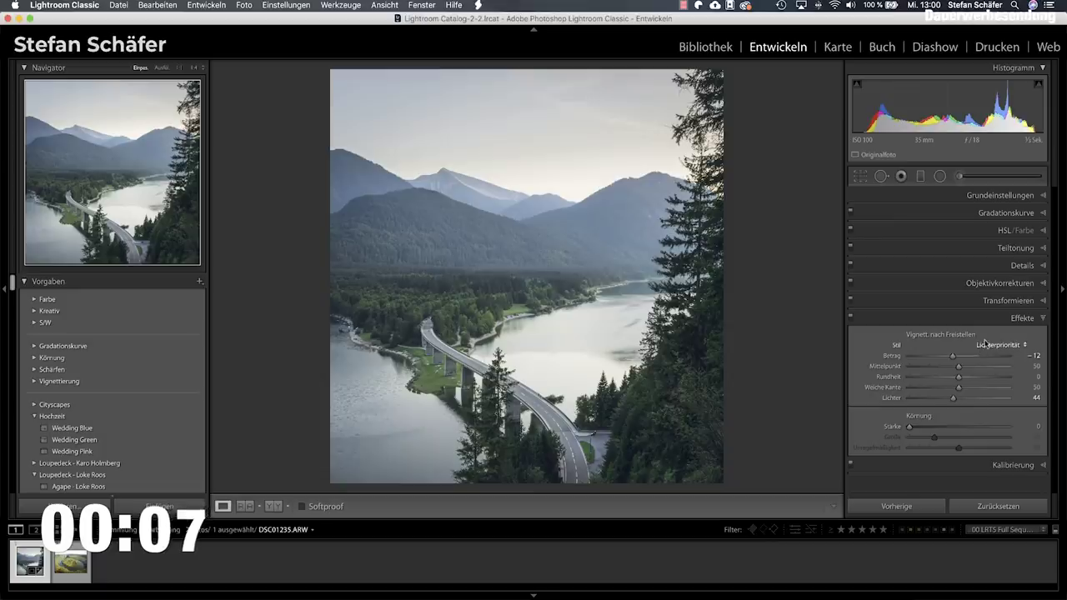
- Split-tone shadows at hue 207, saturation 8 and highlights at hue 34, saturation 5, comparing before/after
{"action": "left_click", "coordinate": [1003, 248]}
{"action": "left_click_drag", "start_coordinate": [909, 331], "coordinate": [967, 338]}
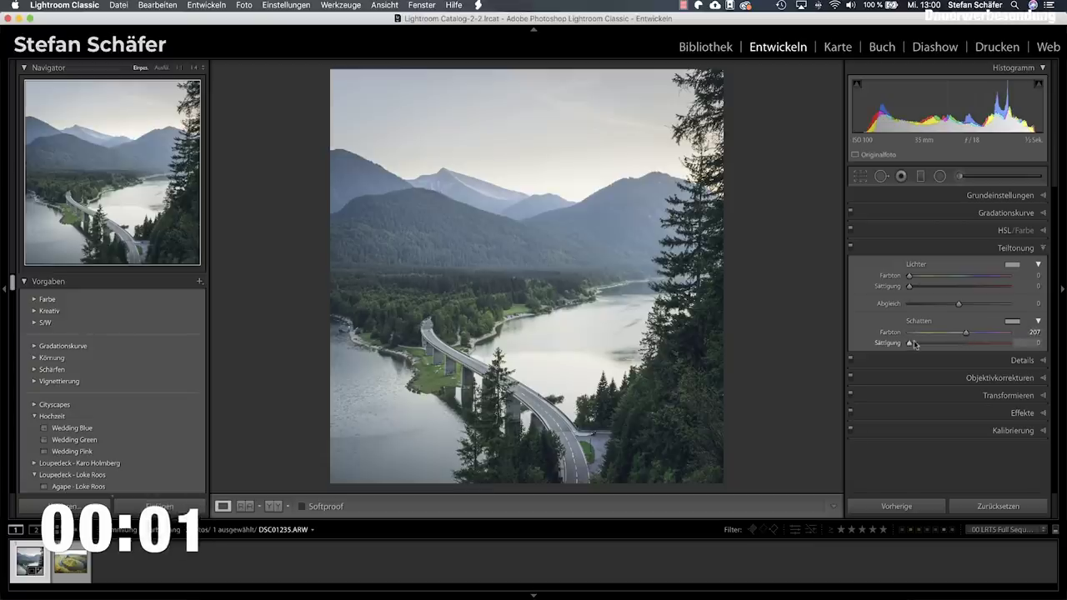
{"action": "left_click_drag", "start_coordinate": [909, 342], "coordinate": [919, 345]}
{"action": "left_click_drag", "start_coordinate": [909, 276], "coordinate": [914, 287]}
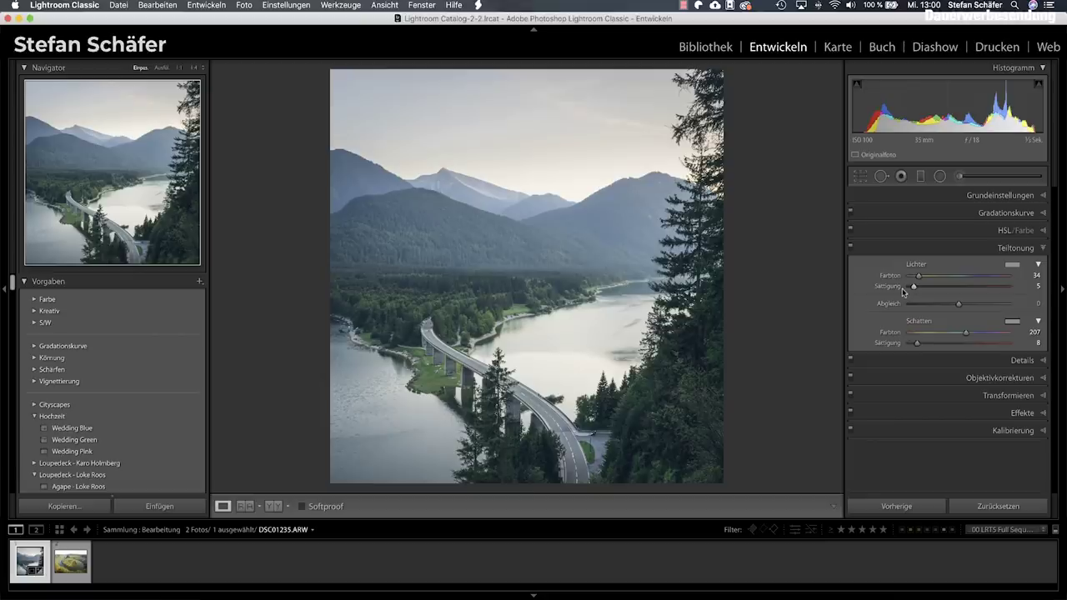
{"action": "key", "text": "backslash"}
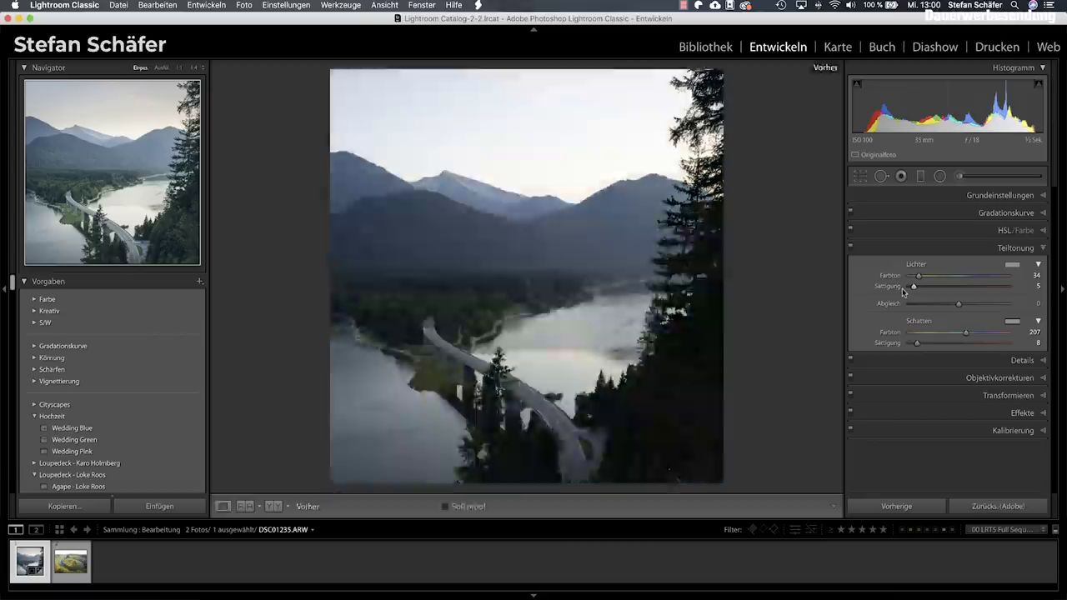
{"action": "key", "text": "backslash"}
{"action": "key", "text": "backslash"}
{"action": "key", "text": "backslash"}
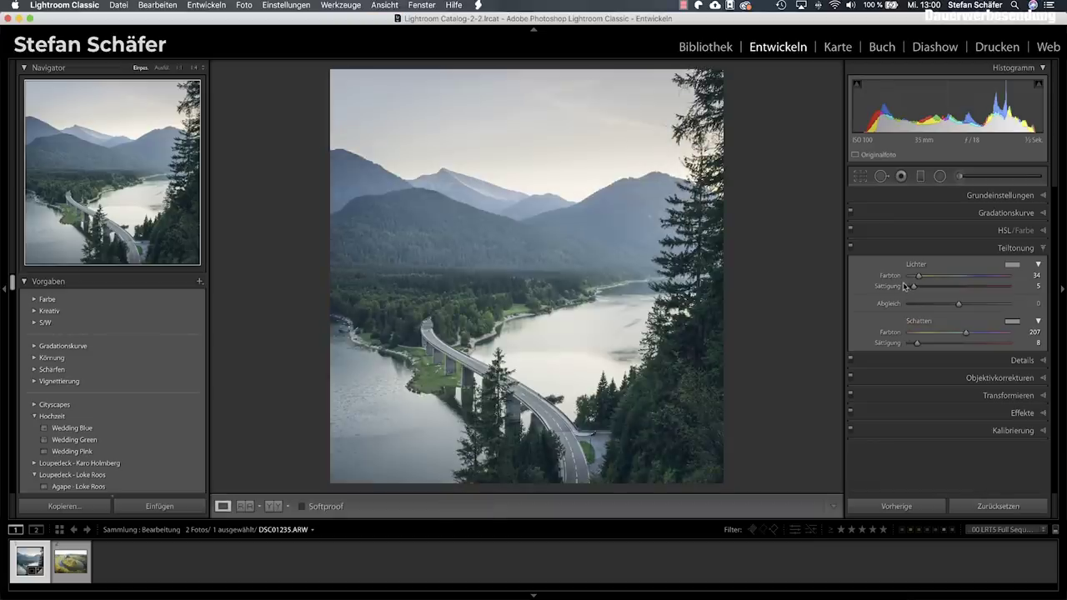
{"action": "left_click", "coordinate": [939, 176]}
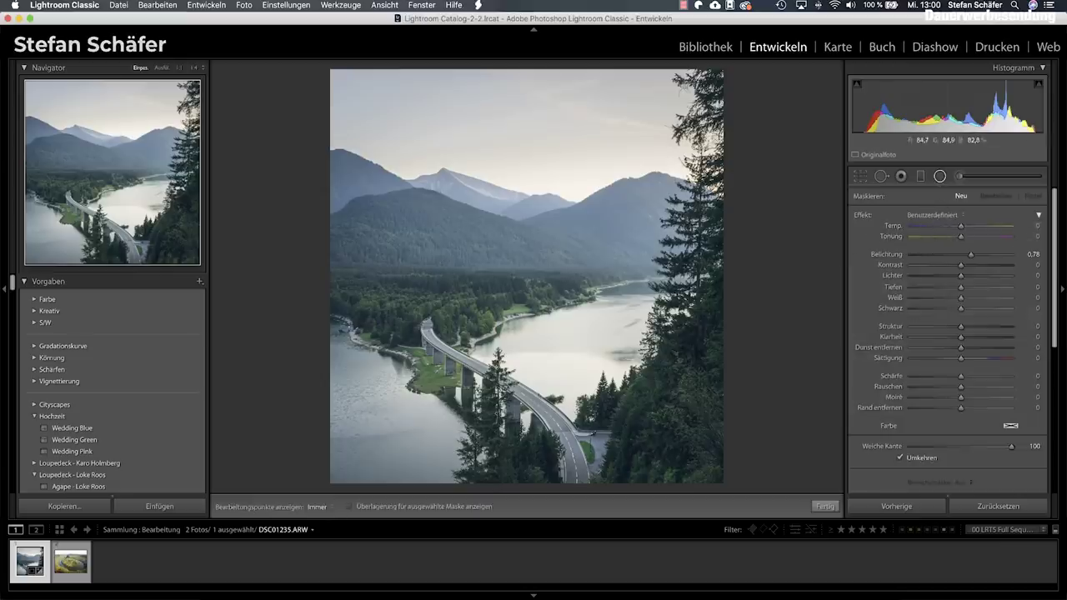
- Add a radial filter over the trees right of the river, raising texture and contrast
{"action": "left_click_drag", "start_coordinate": [642, 389], "coordinate": [675, 429]}
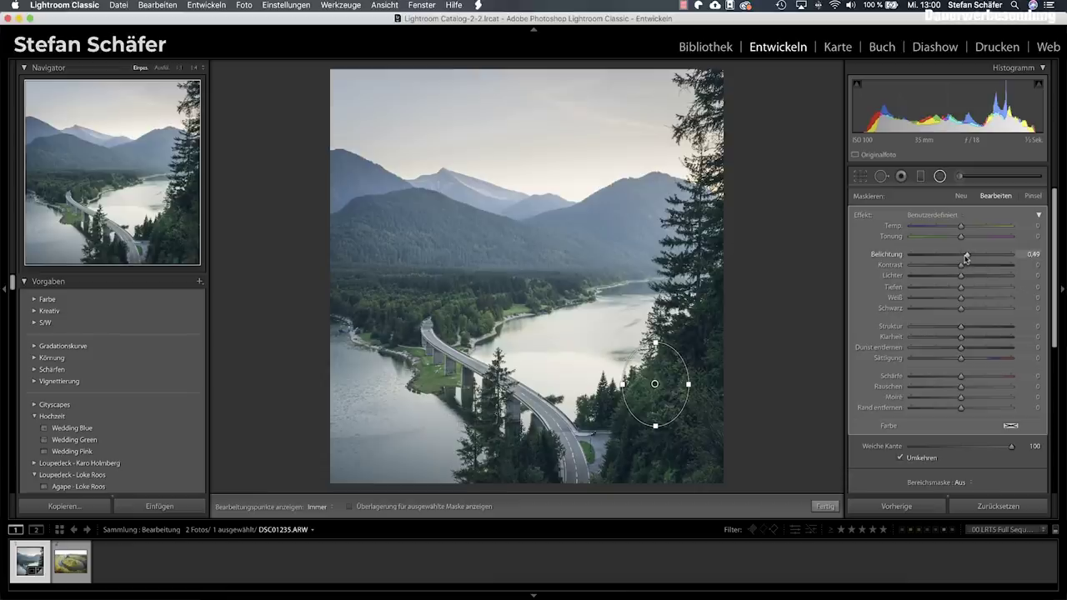
{"action": "left_click_drag", "start_coordinate": [960, 326], "coordinate": [971, 325]}
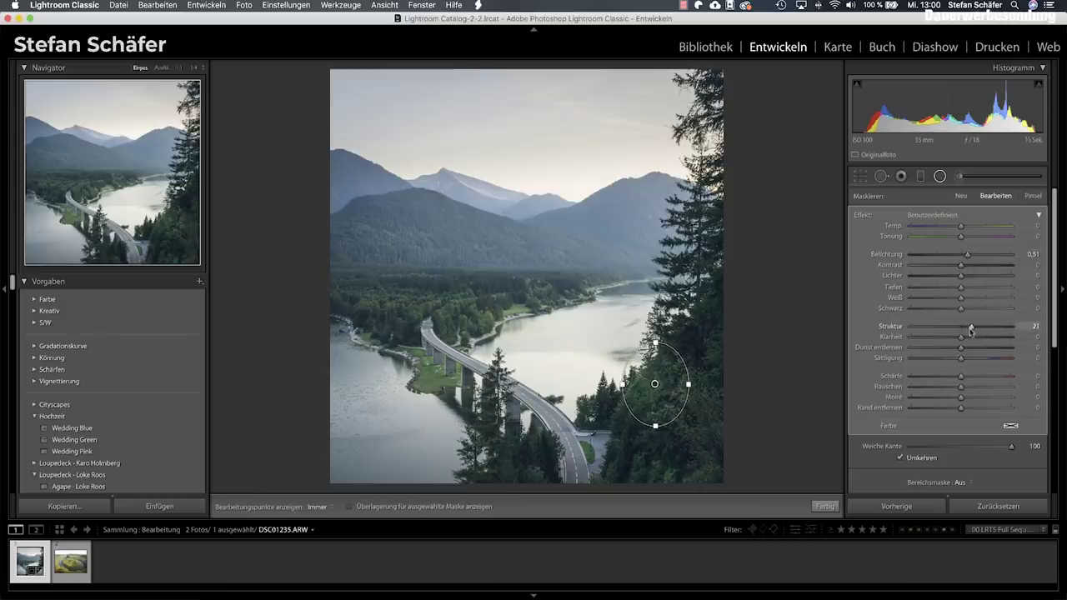
{"action": "left_click_drag", "start_coordinate": [959, 264], "coordinate": [970, 264]}
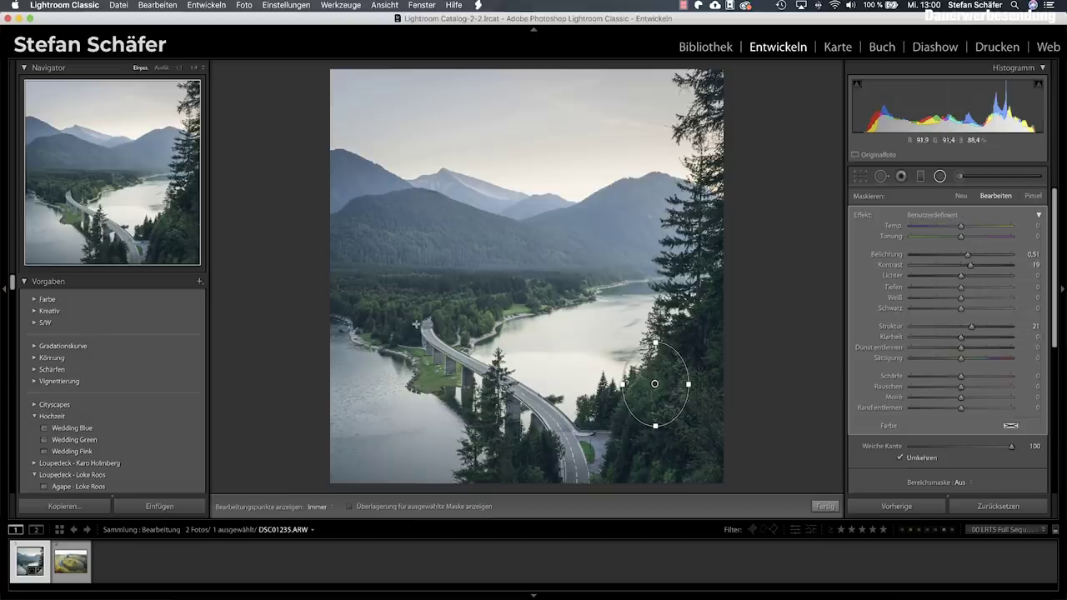
- Add a second radial filter over the far forest, toned down to exposure 0.36
{"action": "left_click_drag", "start_coordinate": [418, 295], "coordinate": [450, 310]}
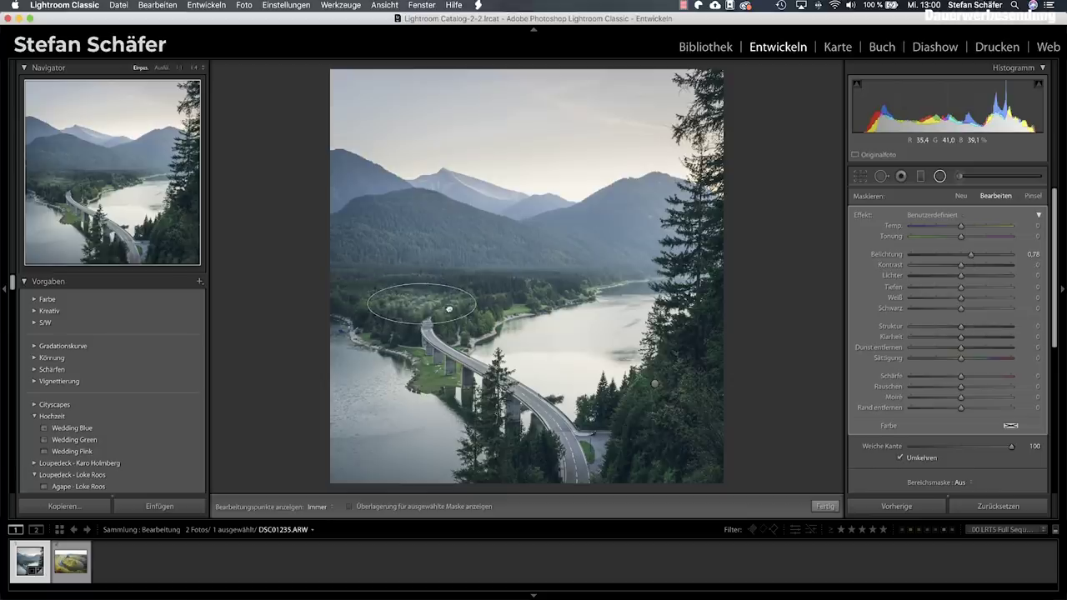
{"action": "left_click_drag", "start_coordinate": [967, 255], "coordinate": [964, 255]}
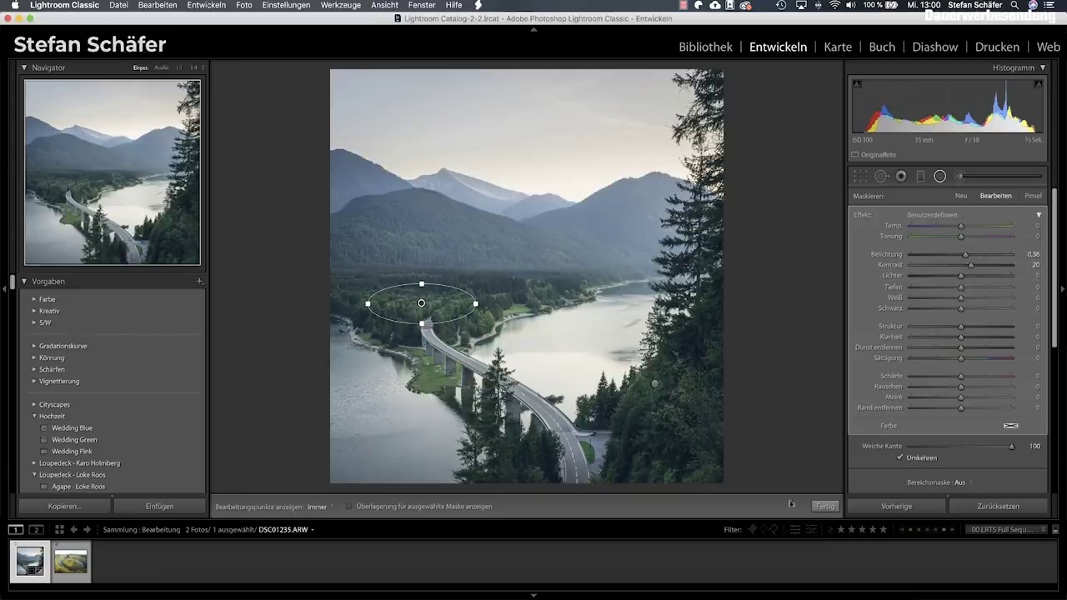
{"action": "left_click", "coordinate": [823, 506]}
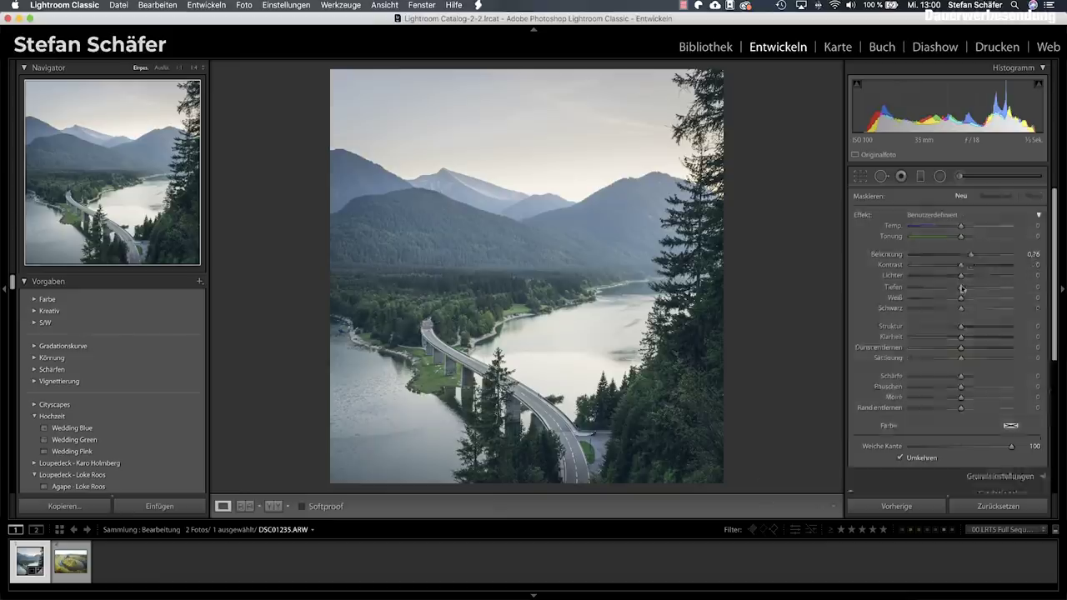
- Paint a smaller adjustment brush up the road, brightening it at exposure 0.41
{"action": "left_click", "coordinate": [966, 177]}
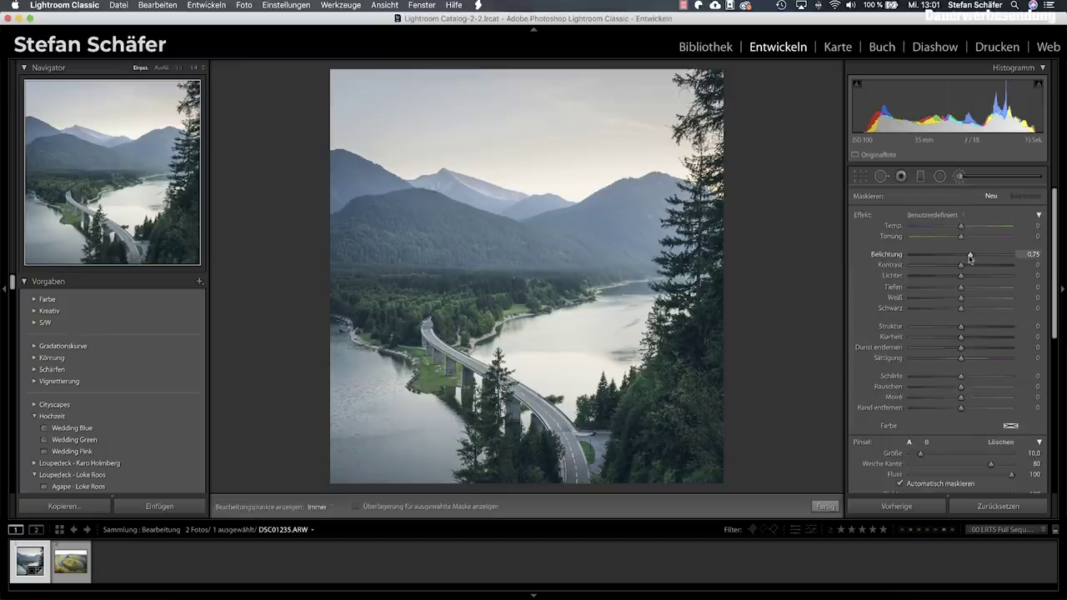
{"action": "key", "text": "bracketleft"}
{"action": "key", "text": "bracketleft"}
{"action": "key", "text": "h"}
{"action": "mouse_move", "coordinate": [576, 477]}
{"action": "left_mouse_down"}
{"action": "mouse_move", "coordinate": [567, 431]}
{"action": "mouse_move", "coordinate": [431, 333]}
{"action": "mouse_move", "coordinate": [429, 315]}
{"action": "left_mouse_up"}
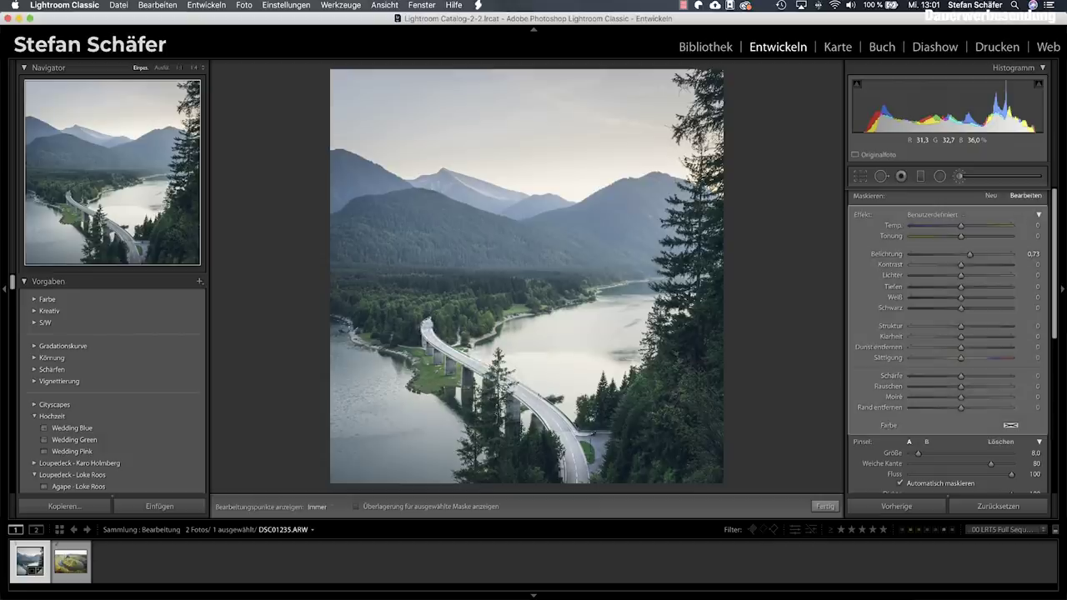
{"action": "left_click_drag", "start_coordinate": [969, 255], "coordinate": [964, 255]}
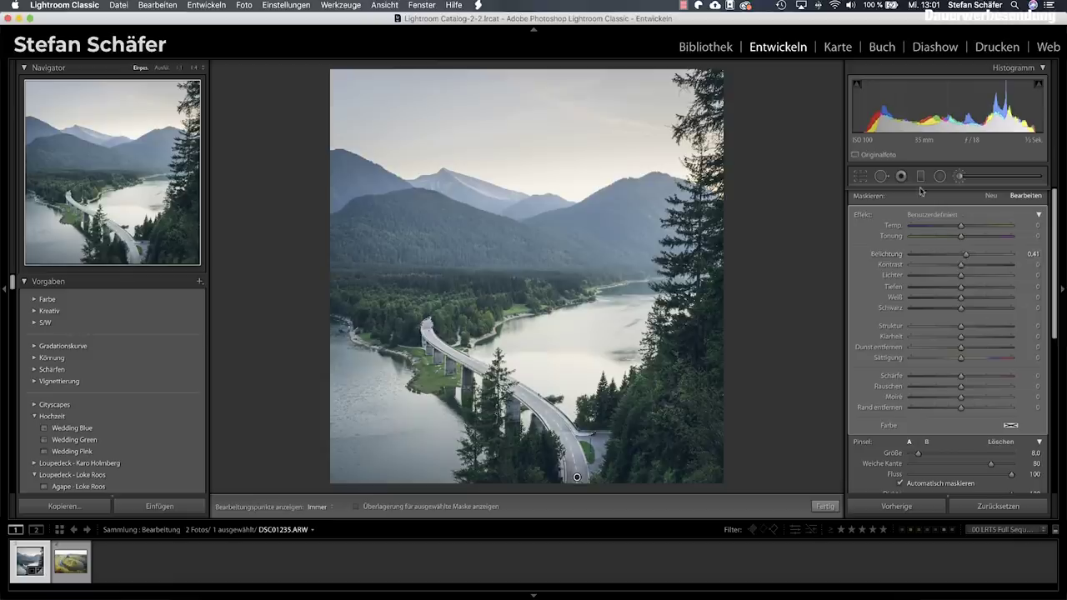
- Draw a radial filter over the lake with exposure -0.17, highlights -39 and temperature -5
{"action": "left_click", "coordinate": [939, 177]}
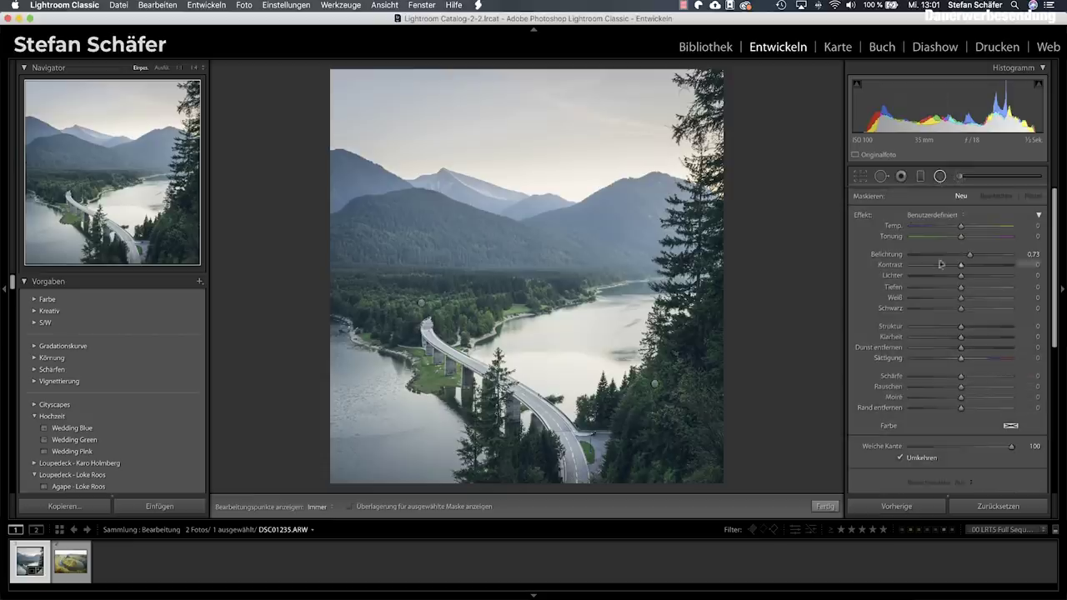
{"action": "left_click_drag", "start_coordinate": [544, 336], "coordinate": [642, 407]}
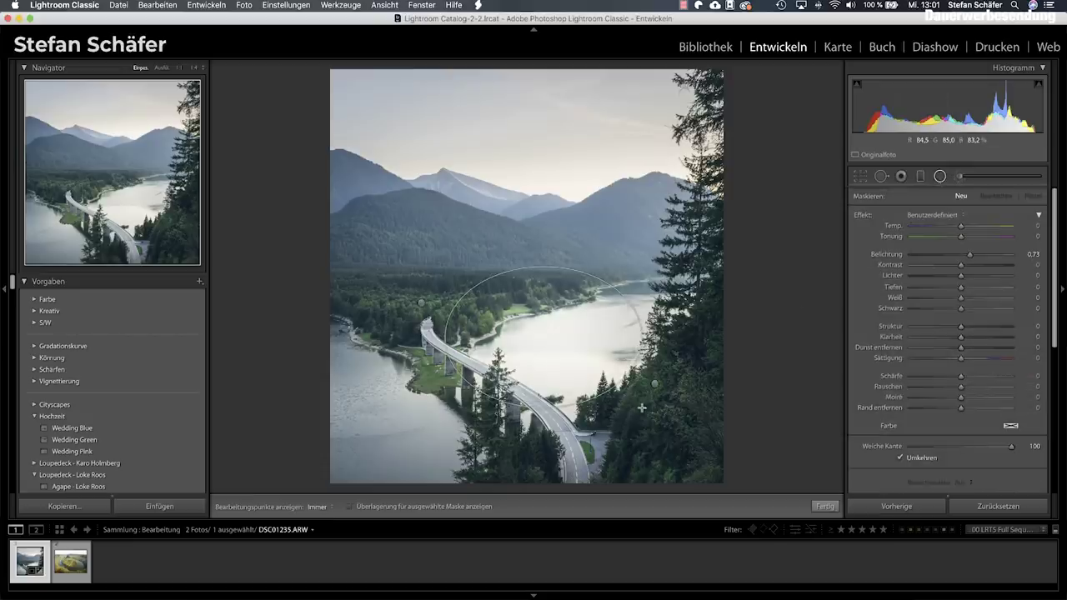
{"action": "left_click_drag", "start_coordinate": [600, 370], "coordinate": [655, 383]}
{"action": "left_click_drag", "start_coordinate": [969, 254], "coordinate": [949, 276]}
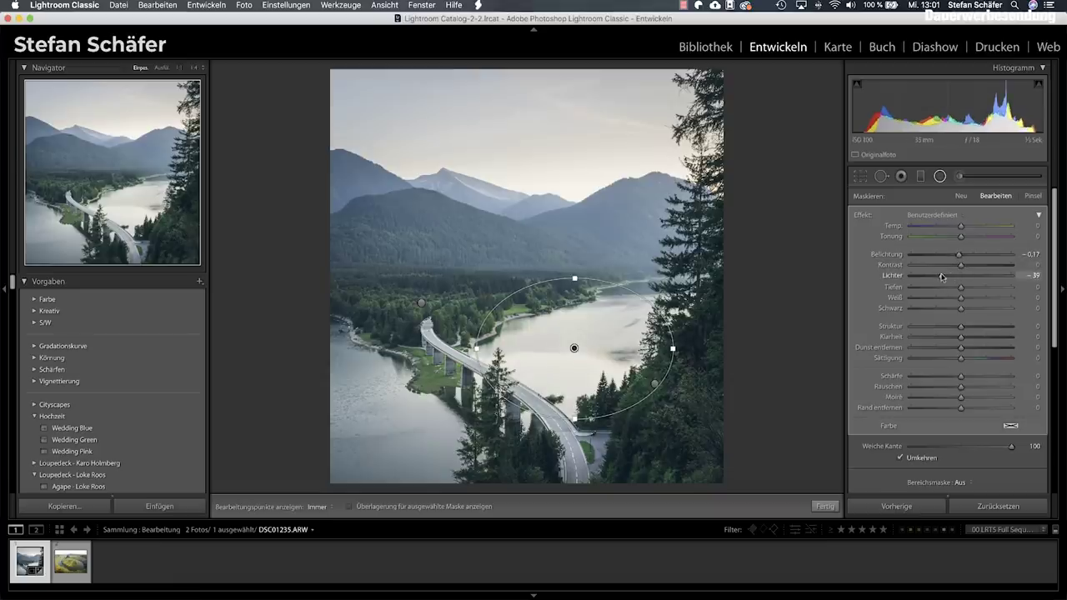
{"action": "left_click_drag", "start_coordinate": [960, 226], "coordinate": [950, 227]}
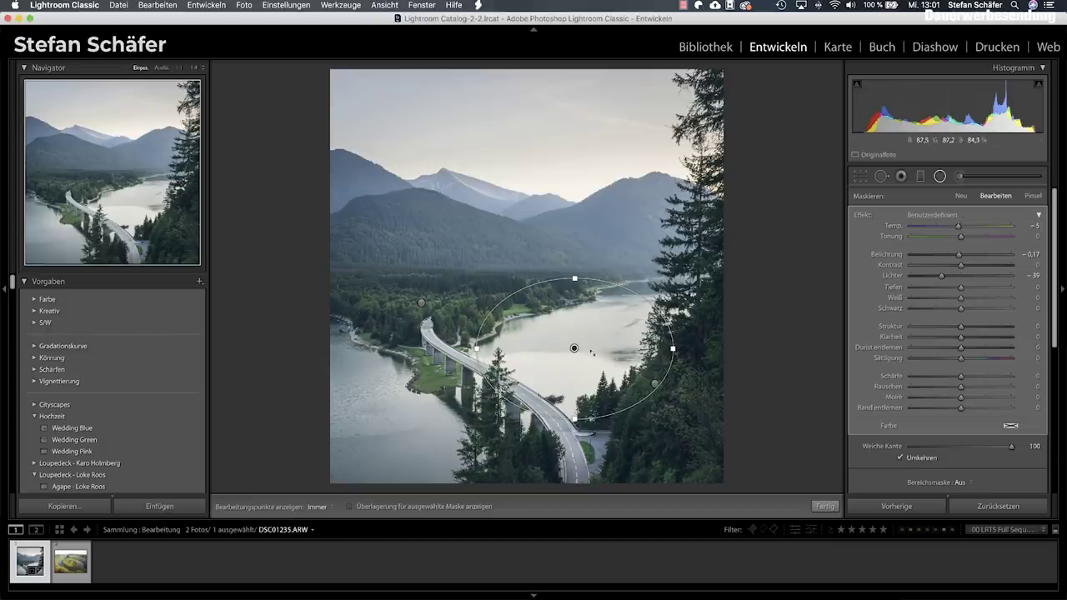
{"action": "left_click", "coordinate": [824, 506]}
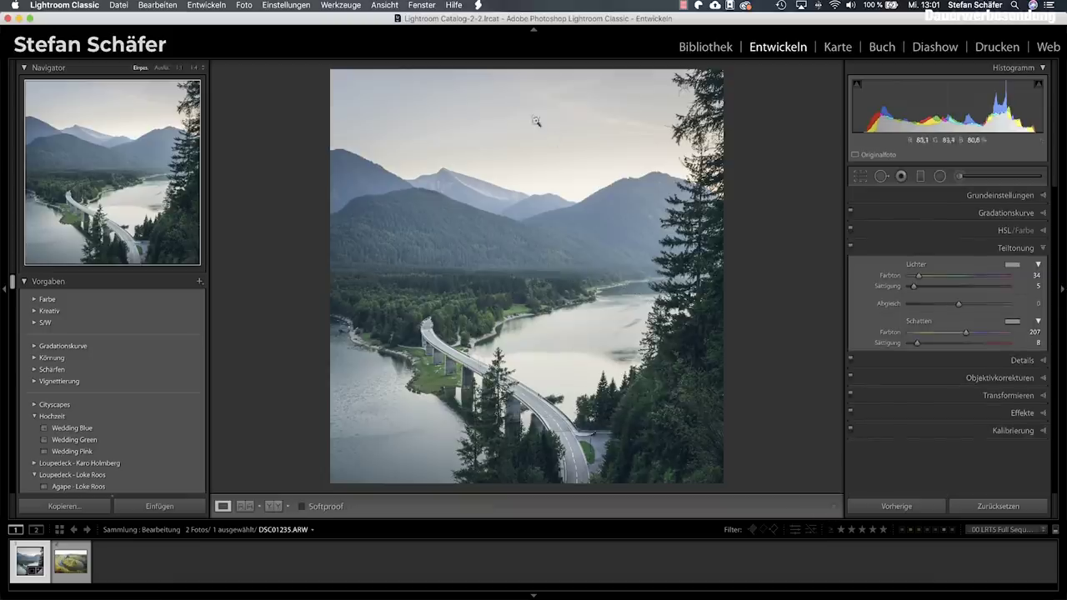
- Cool the existing sky graduated filter to temperature -28, then expand the Basic panel
{"action": "left_click", "coordinate": [921, 176]}
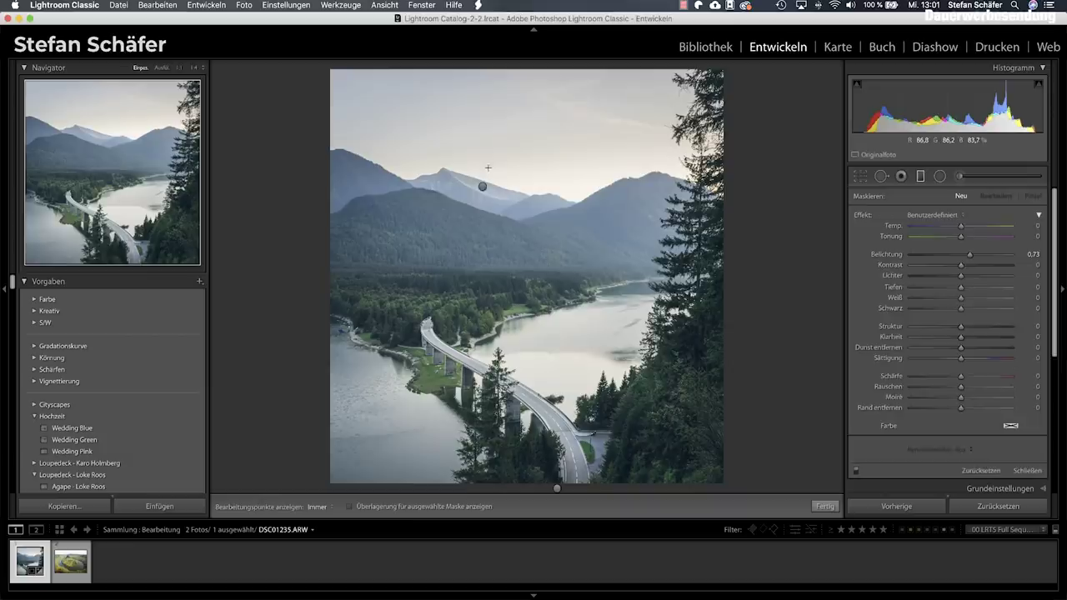
{"action": "left_click", "coordinate": [482, 186]}
{"action": "left_click_drag", "start_coordinate": [962, 225], "coordinate": [948, 225]}
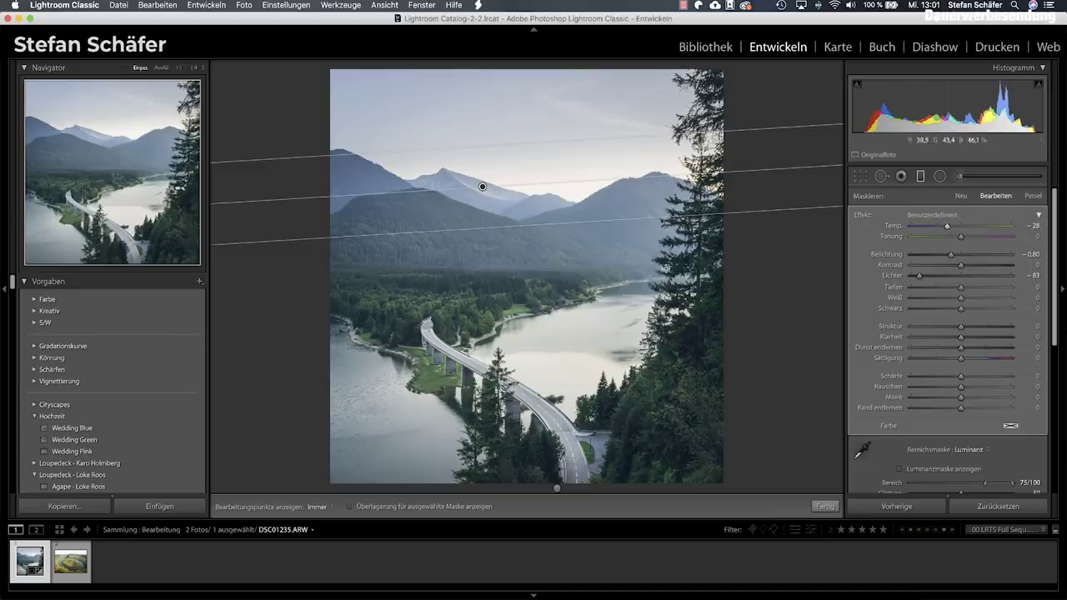
{"action": "left_click", "coordinate": [824, 505]}
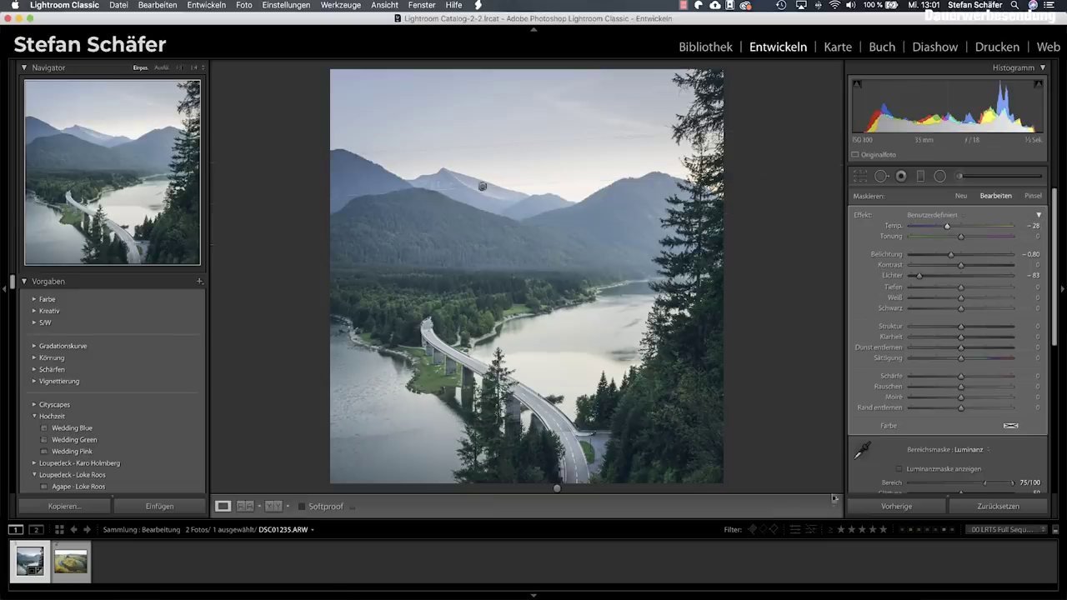
{"action": "left_click", "coordinate": [1008, 195]}
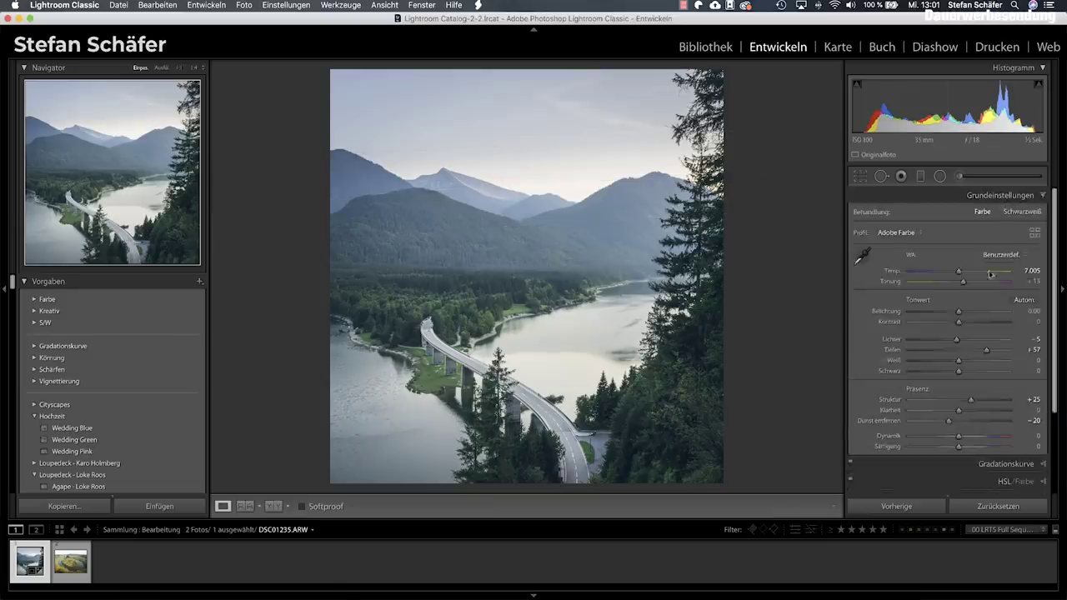
- Raise the overall Basic contrast to +30 and compare against the original
{"action": "left_click_drag", "start_coordinate": [958, 322], "coordinate": [973, 323]}
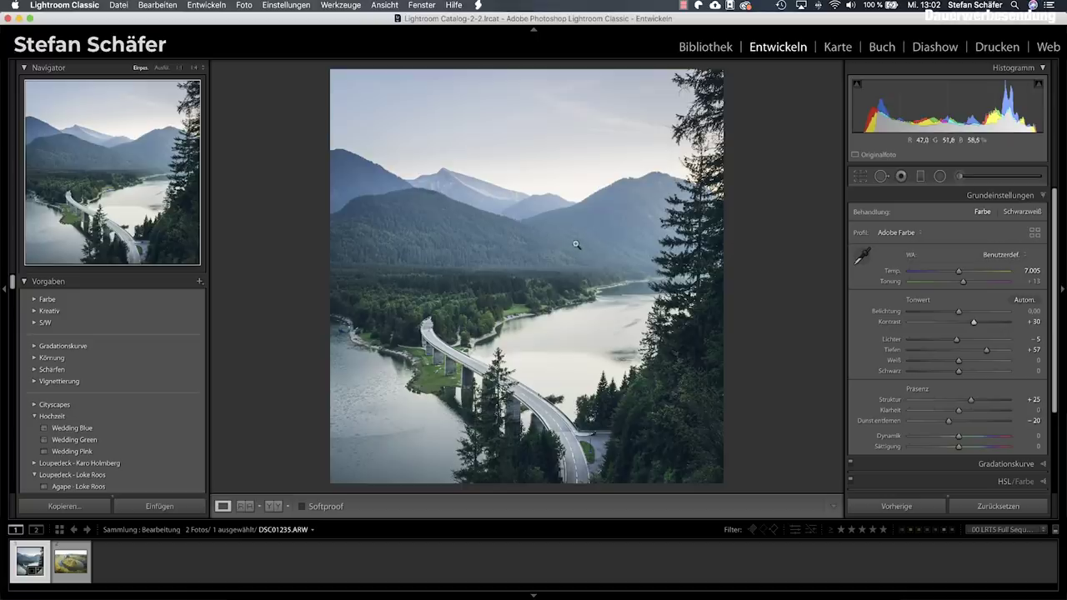
{"action": "key", "text": "backslash"}
{"action": "key", "text": "backslash"}
{"action": "key", "text": "backslash"}
{"action": "key", "text": "backslash"}
{"action": "key", "text": "backslash"}
{"action": "key", "text": "backslash"}
{"action": "scroll", "coordinate": [959, 400], "scroll_direction": "down", "scroll_amount": 1}
{"action": "scroll", "coordinate": [1023, 459], "scroll_direction": "down", "scroll_amount": 2}
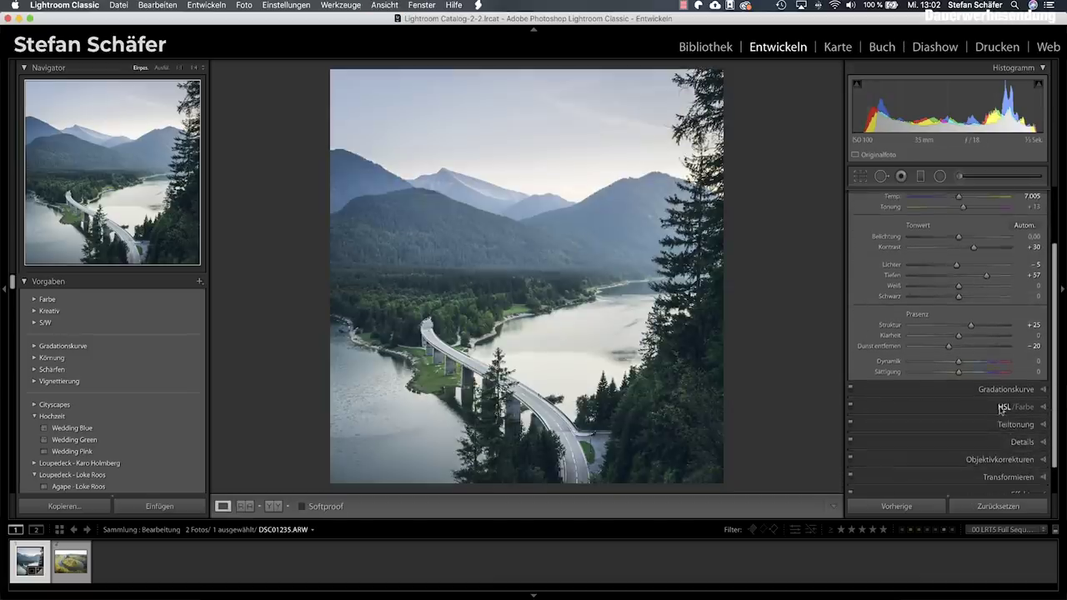
- Shift the HSL blue hue to -10 and compare with the original bridge photo
{"action": "left_click", "coordinate": [1004, 408]}
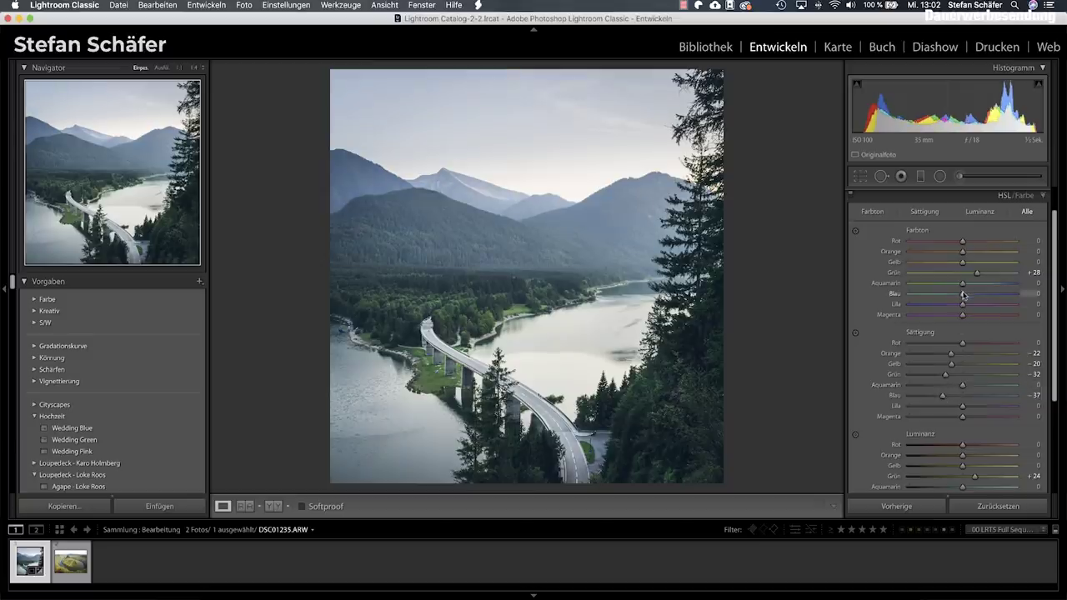
{"action": "left_click_drag", "start_coordinate": [963, 295], "coordinate": [958, 296]}
{"action": "key", "text": "alt"}
{"action": "left_click", "coordinate": [963, 314], "text": "alt"}
{"action": "left_click", "coordinate": [964, 315], "text": "alt"}
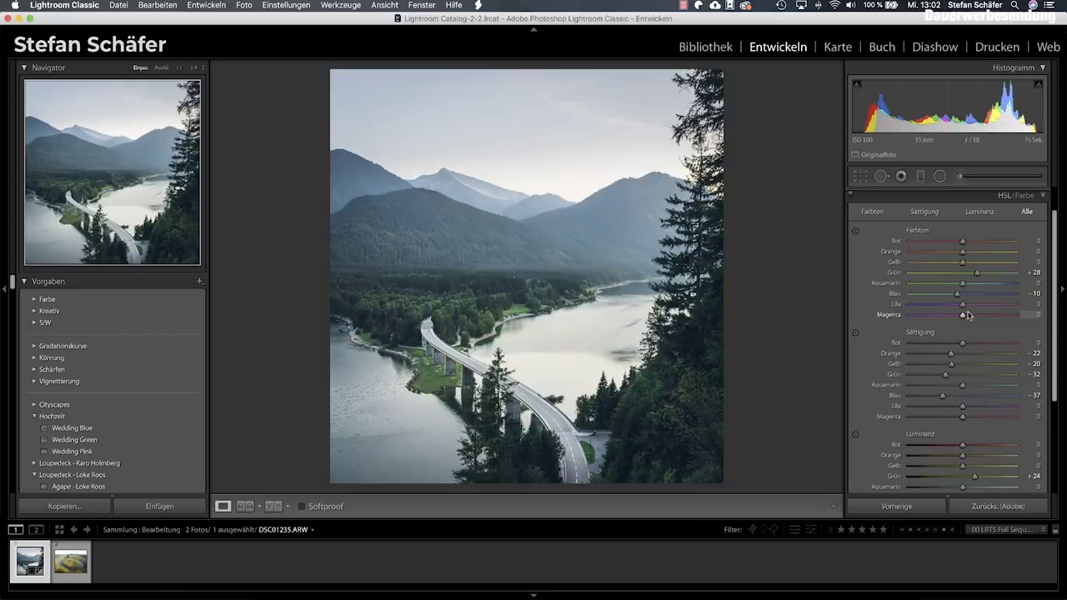
{"action": "key", "text": "backslash"}
- Toggle Before/After on the bridge photo, expand Basic, and move to the Moselschleife photo
{"action": "key", "text": "backslash"}
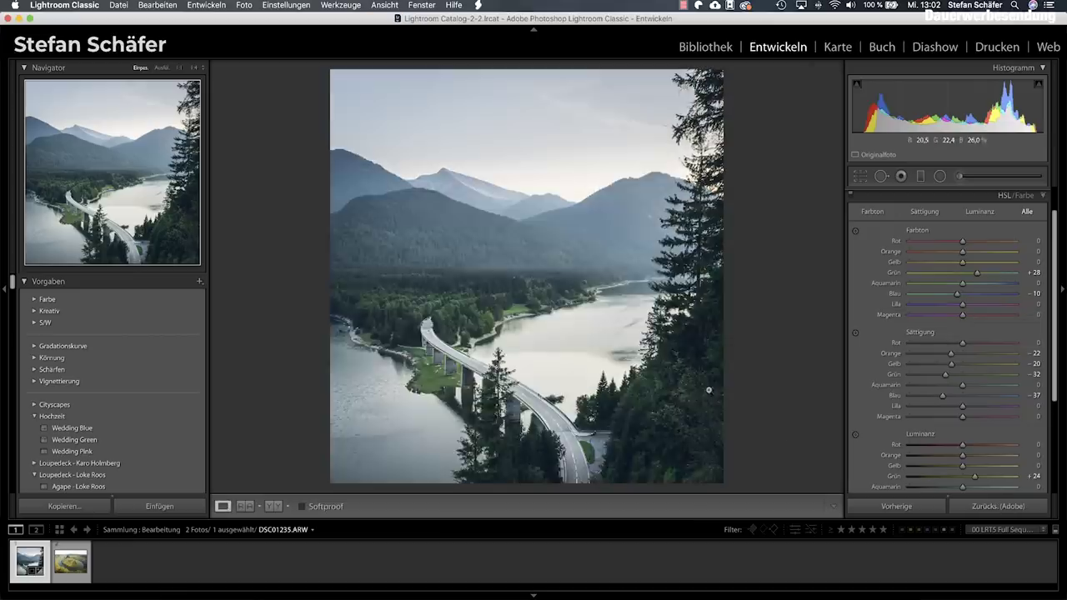
{"action": "key", "text": "backslash"}
{"action": "key", "text": "backslash"}
{"action": "key", "text": "backslash"}
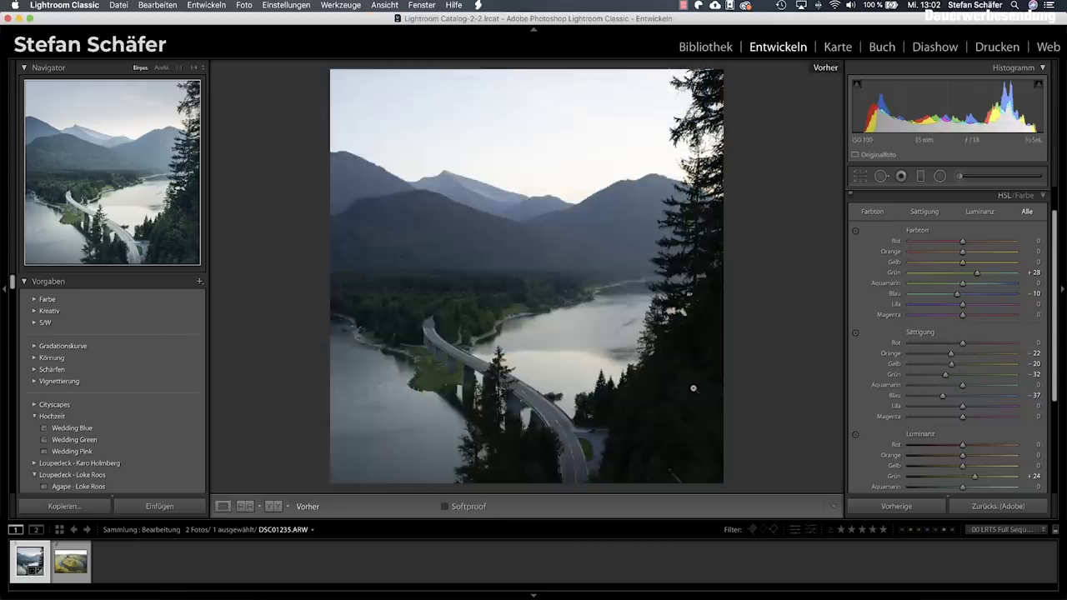
{"action": "key", "text": "backslash"}
{"action": "key", "text": "backslash"}
{"action": "key", "text": "backslash"}
{"action": "key", "text": "backslash"}
{"action": "key", "text": "backslash"}
{"action": "key", "text": "backslash"}
{"action": "key", "text": "backslash"}
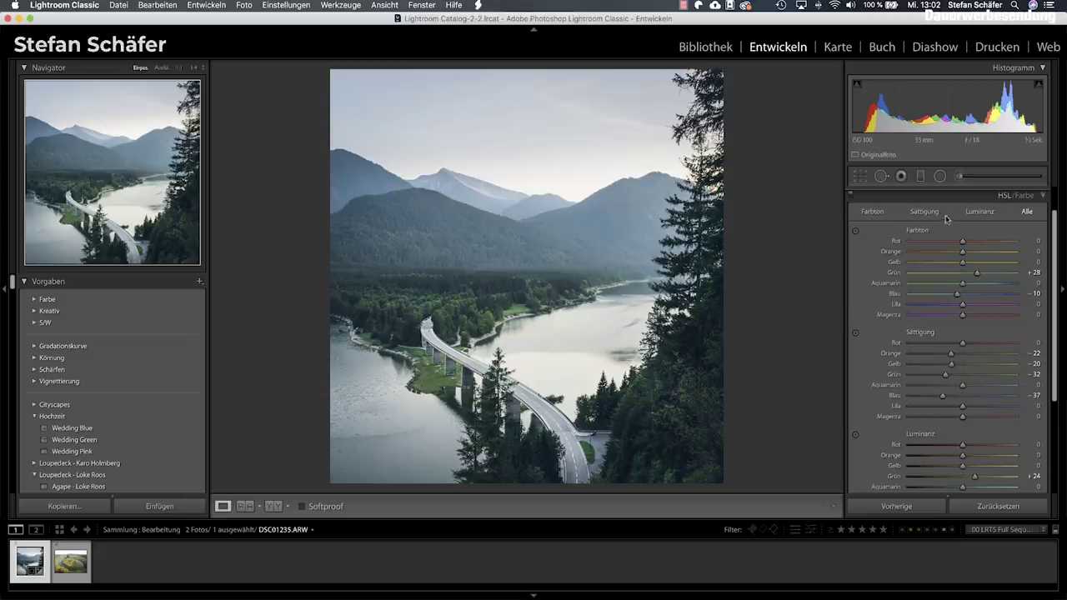
{"action": "scroll", "coordinate": [966, 217], "scroll_direction": "up", "scroll_amount": 2}
{"action": "left_click", "coordinate": [970, 197]}
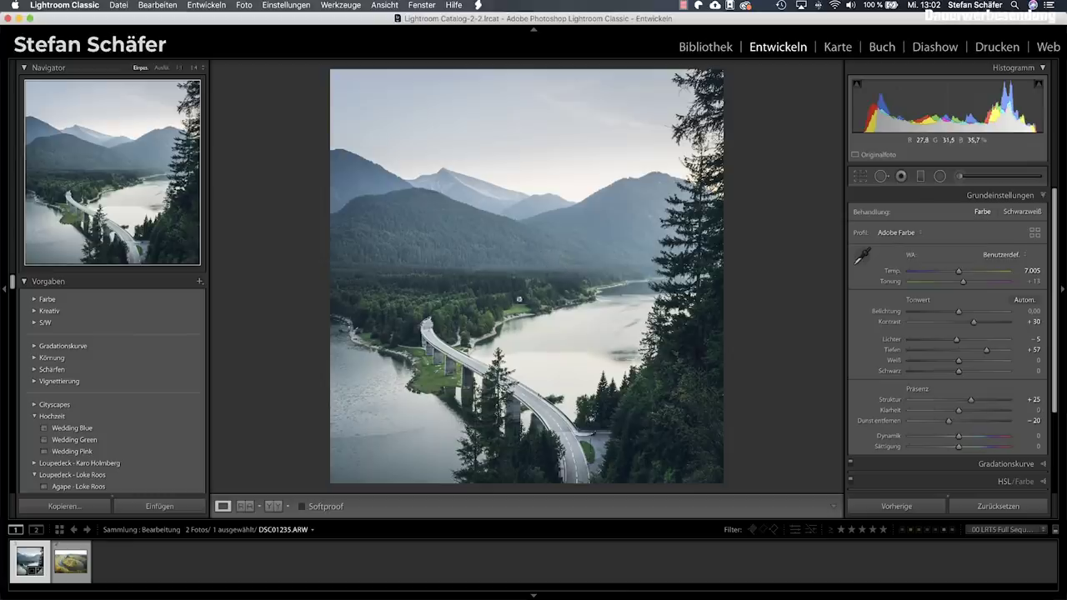
{"action": "key", "text": "Right"}
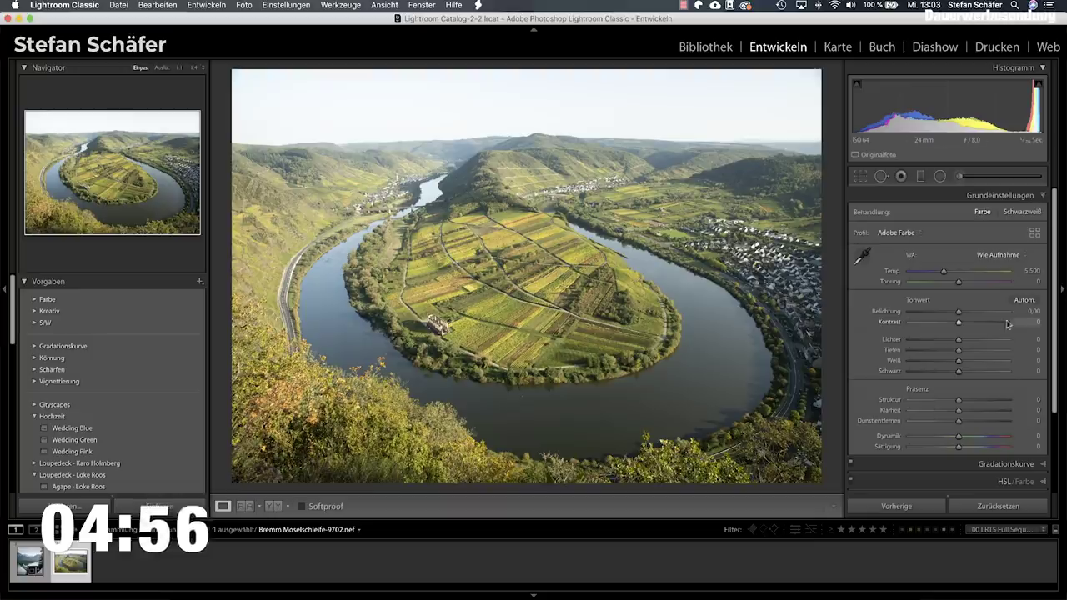
- Set the Moselle photo's contrast to +30 and highlights to -45
{"action": "left_click_drag", "start_coordinate": [968, 321], "coordinate": [972, 323]}
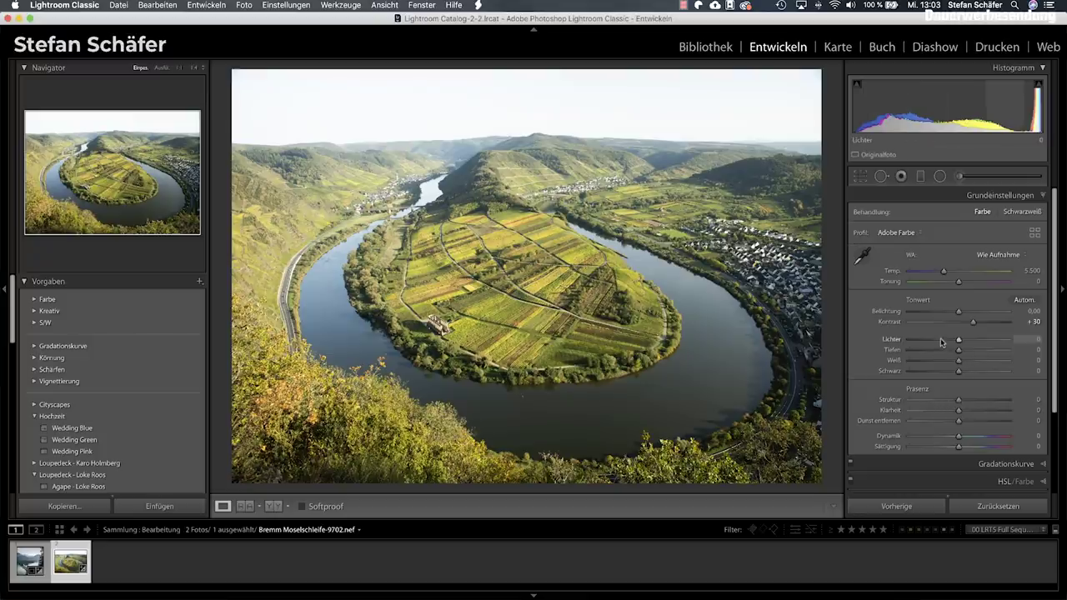
{"action": "left_click", "coordinate": [939, 339]}
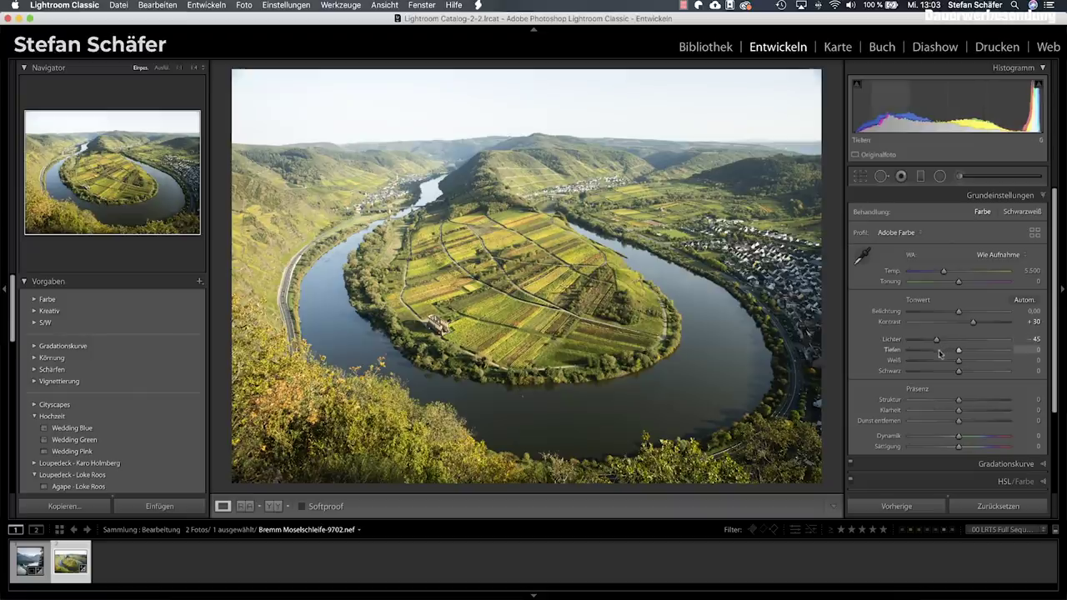
- Add a sky graduated filter at exposure -0.57 with a luminance range mask of 70/100
{"action": "left_click", "coordinate": [919, 176]}
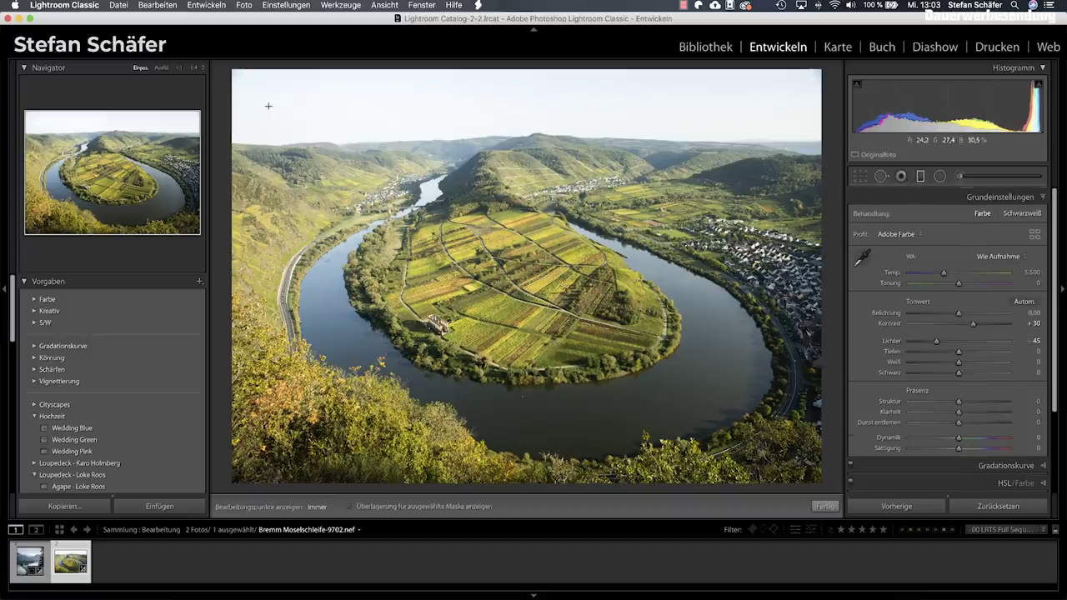
{"action": "left_click_drag", "start_coordinate": [398, 121], "coordinate": [399, 159]}
{"action": "left_click", "coordinate": [958, 256]}
{"action": "left_click_drag", "start_coordinate": [958, 256], "coordinate": [954, 256]}
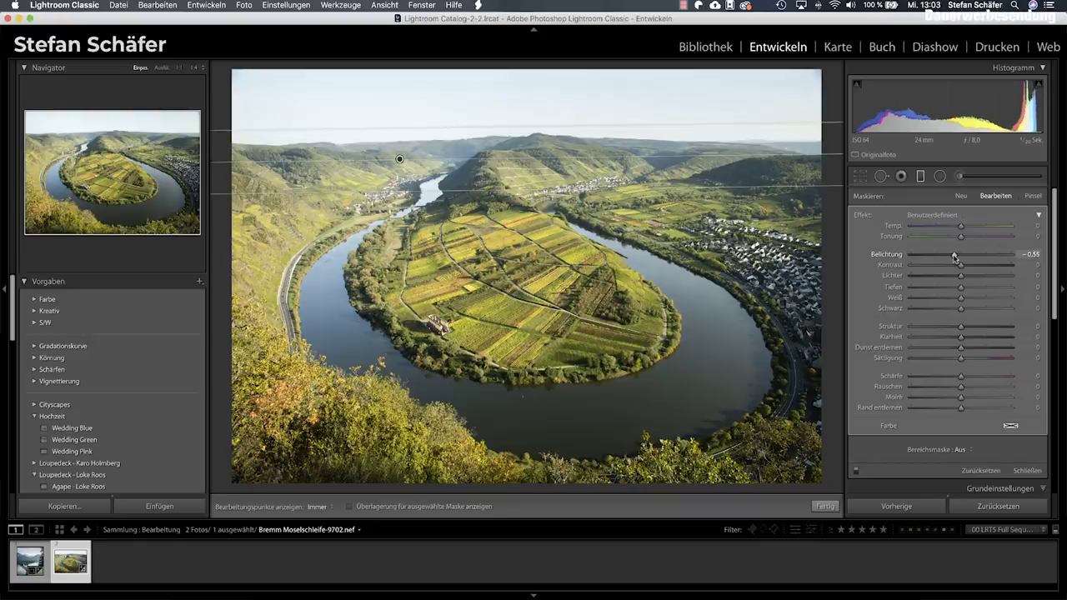
{"action": "left_click", "coordinate": [960, 449]}
{"action": "left_click", "coordinate": [967, 464]}
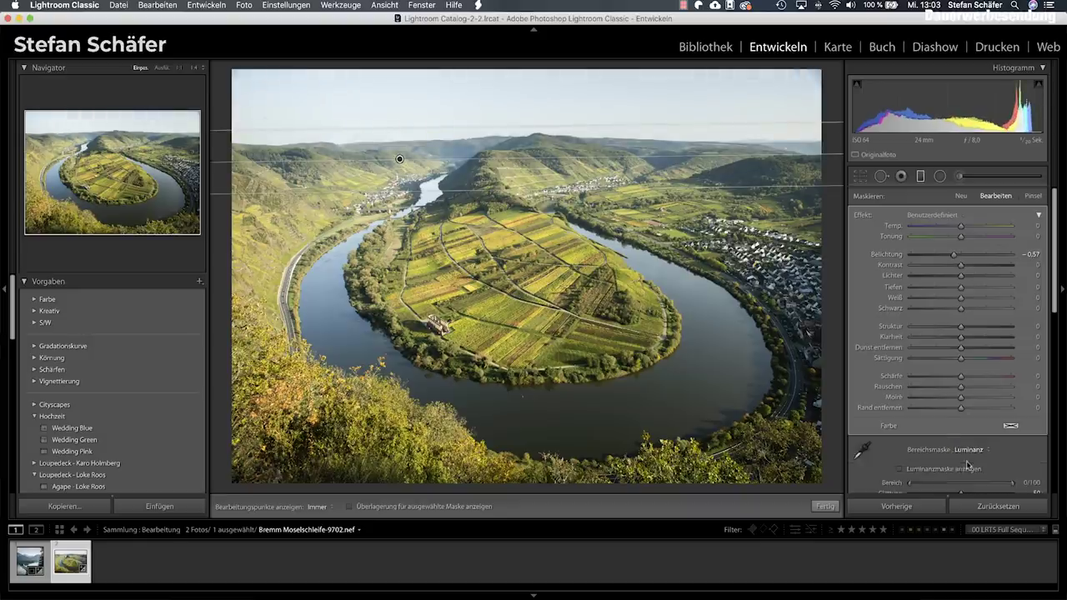
{"action": "left_click_drag", "start_coordinate": [977, 485], "coordinate": [980, 485]}
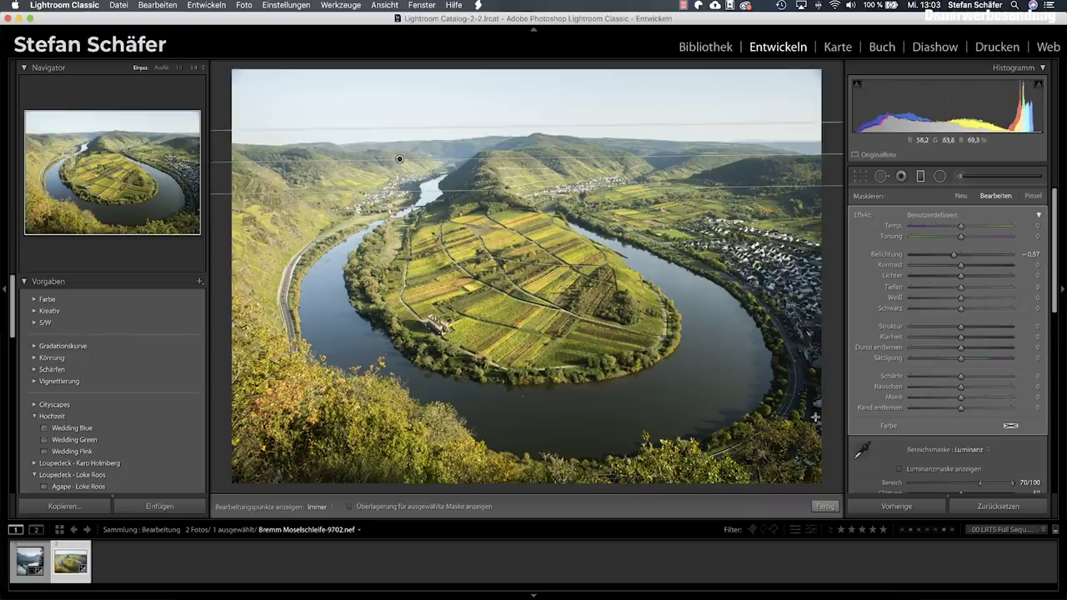
{"action": "left_click", "coordinate": [824, 506]}
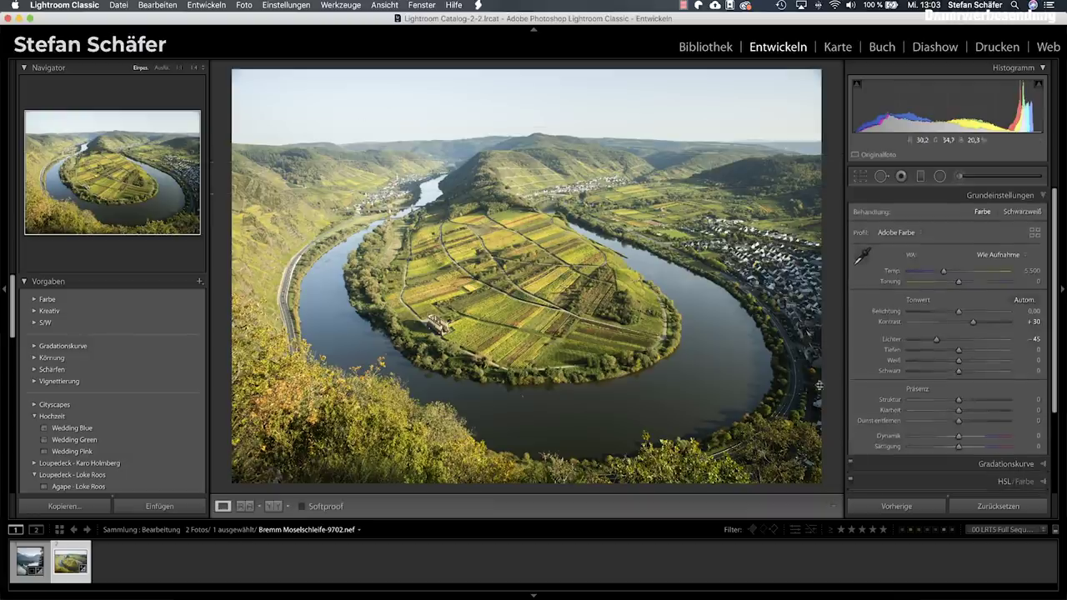
- Set Dehaze to +17 to clear the hazy sky
{"action": "left_click", "coordinate": [967, 421]}
{"action": "left_click_drag", "start_coordinate": [967, 421], "coordinate": [969, 425]}
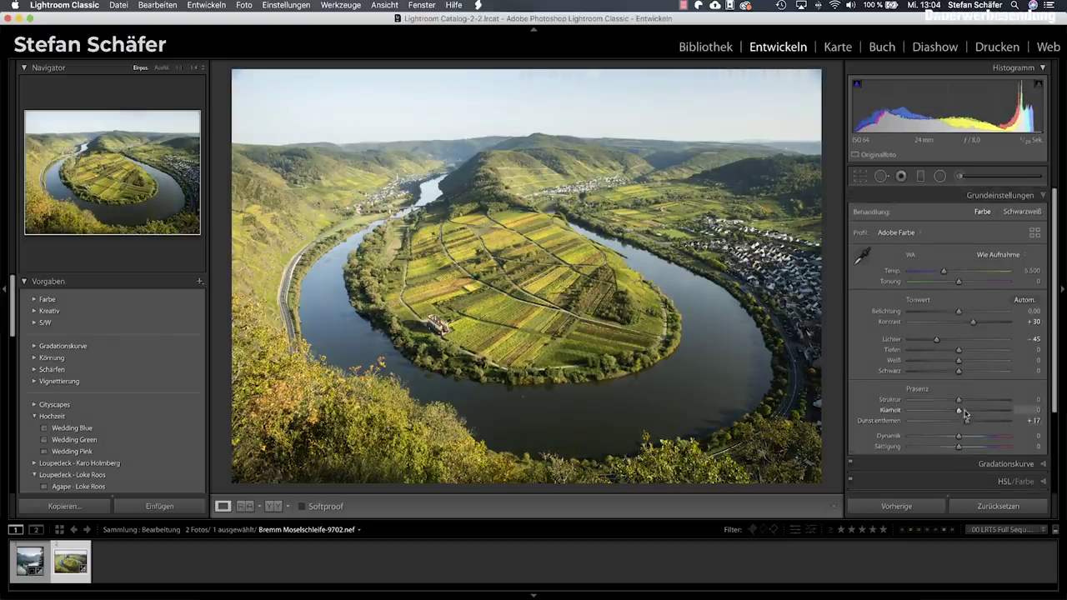
{"action": "scroll", "coordinate": [971, 425], "scroll_direction": "down", "scroll_amount": 2}
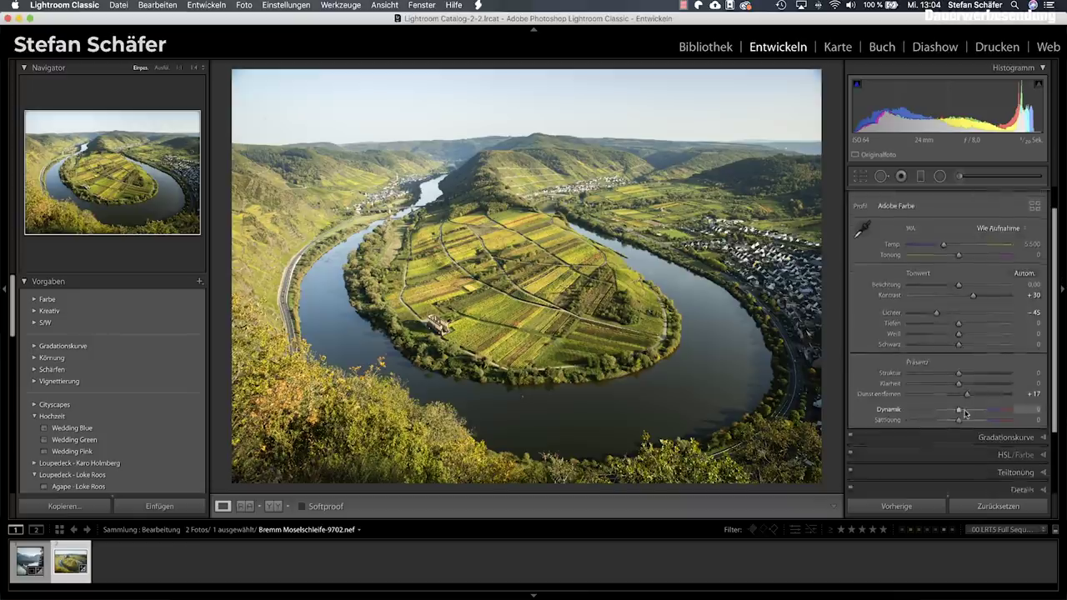
- Shift the HSL green hue to +29 and the yellow hue to +10
{"action": "left_click", "coordinate": [1002, 450]}
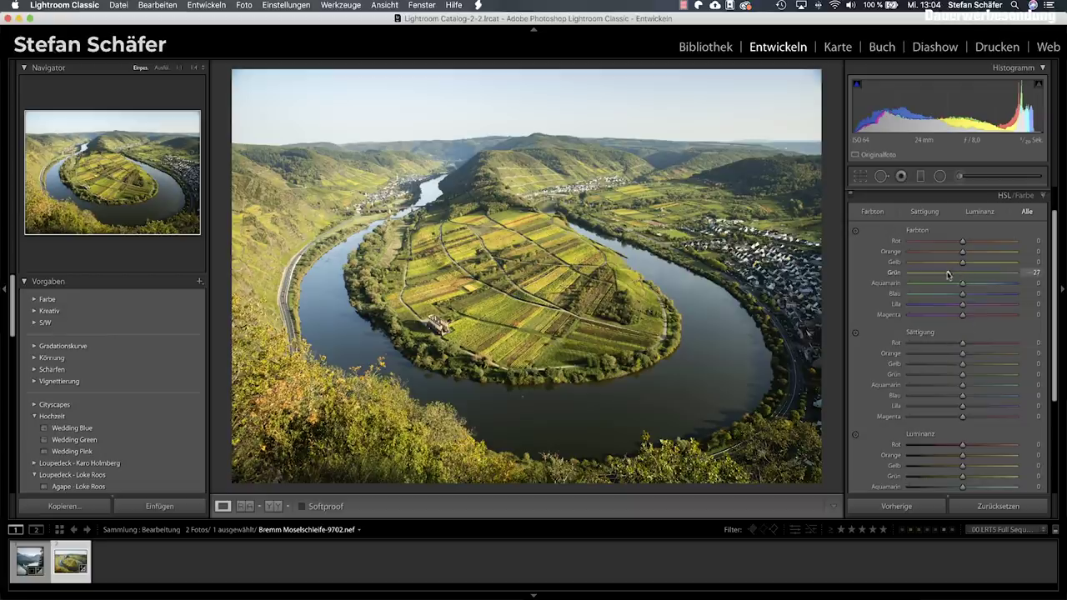
{"action": "mouse_move", "coordinate": [964, 275]}
{"action": "left_mouse_down"}
{"action": "mouse_move", "coordinate": [990, 275]}
{"action": "mouse_move", "coordinate": [976, 276]}
{"action": "left_mouse_up"}
{"action": "left_click_drag", "start_coordinate": [962, 262], "coordinate": [978, 264]}
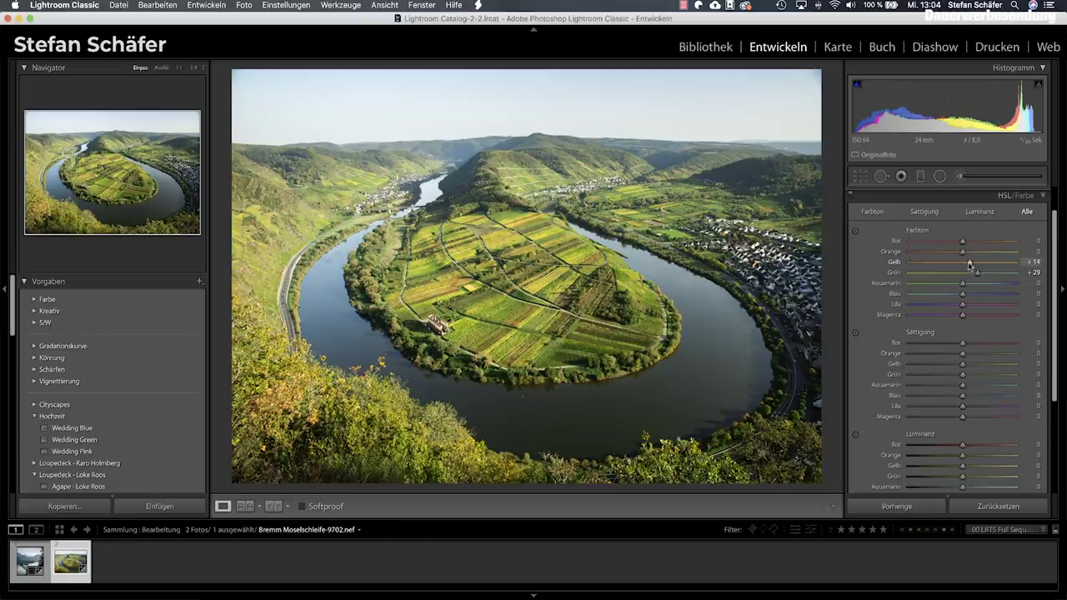
{"action": "left_click_drag", "start_coordinate": [969, 264], "coordinate": [967, 265]}
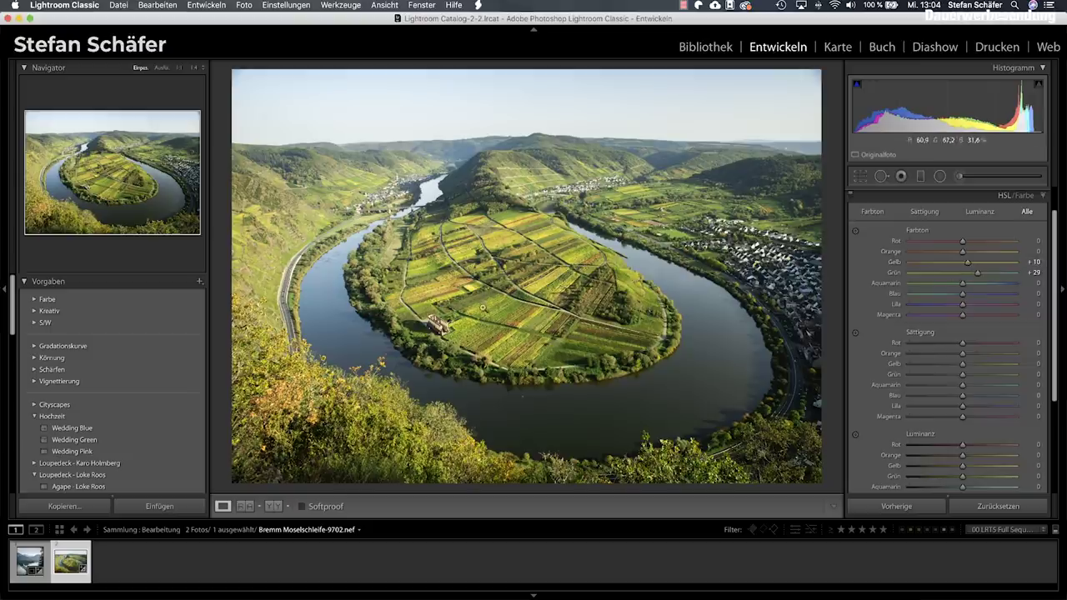
{"action": "scroll", "coordinate": [978, 250], "scroll_direction": "up", "scroll_amount": 2}
- Lift the blue tone-curve channel's black point and add two curve points for bluer shadows
{"action": "left_click", "coordinate": [977, 218]}
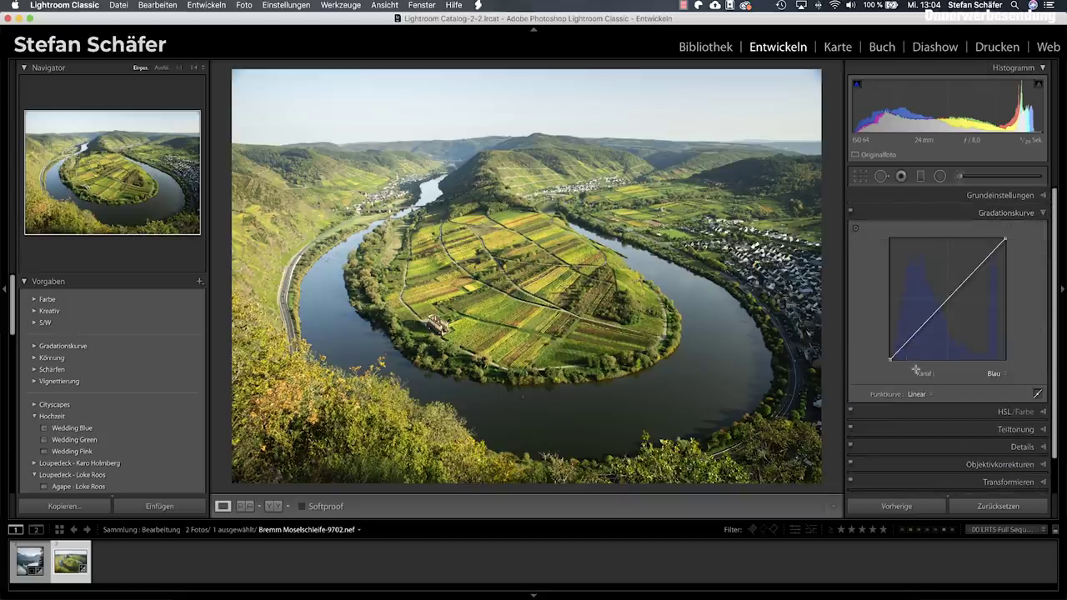
{"action": "left_click_drag", "start_coordinate": [892, 360], "coordinate": [886, 357]}
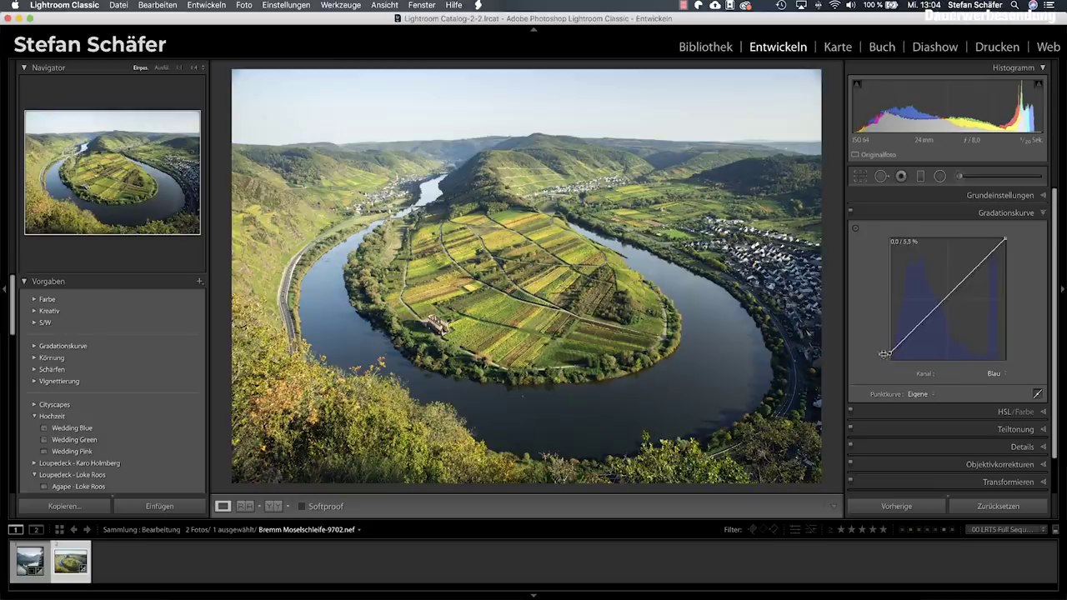
{"action": "left_click", "coordinate": [917, 333]}
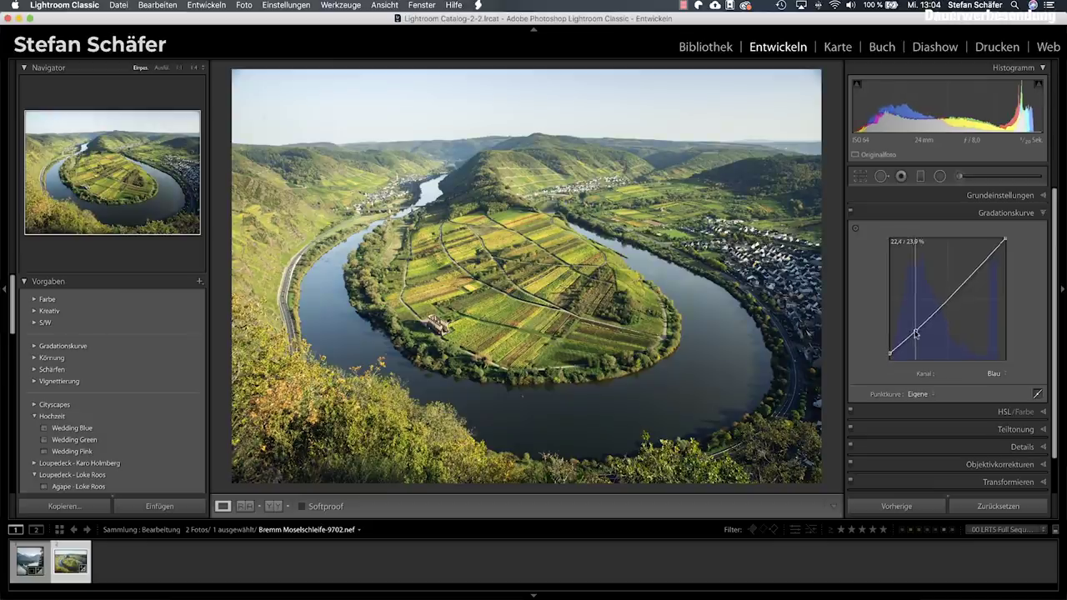
{"action": "left_click", "coordinate": [956, 291]}
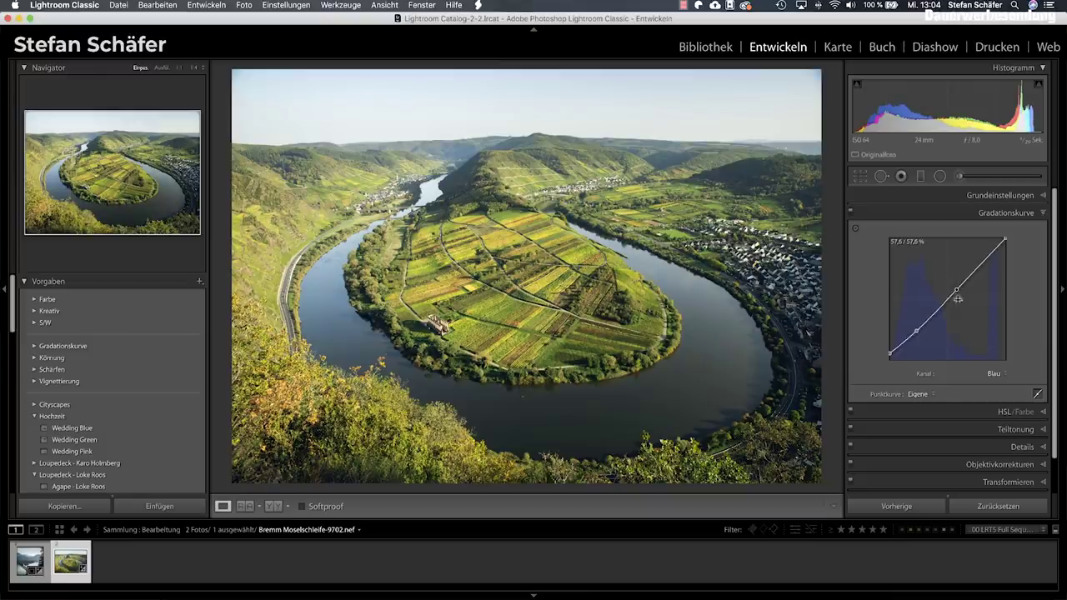
- Build a gentle RGB S-curve with a lifted black point and slightly lowered white point
{"action": "left_click", "coordinate": [1002, 374]}
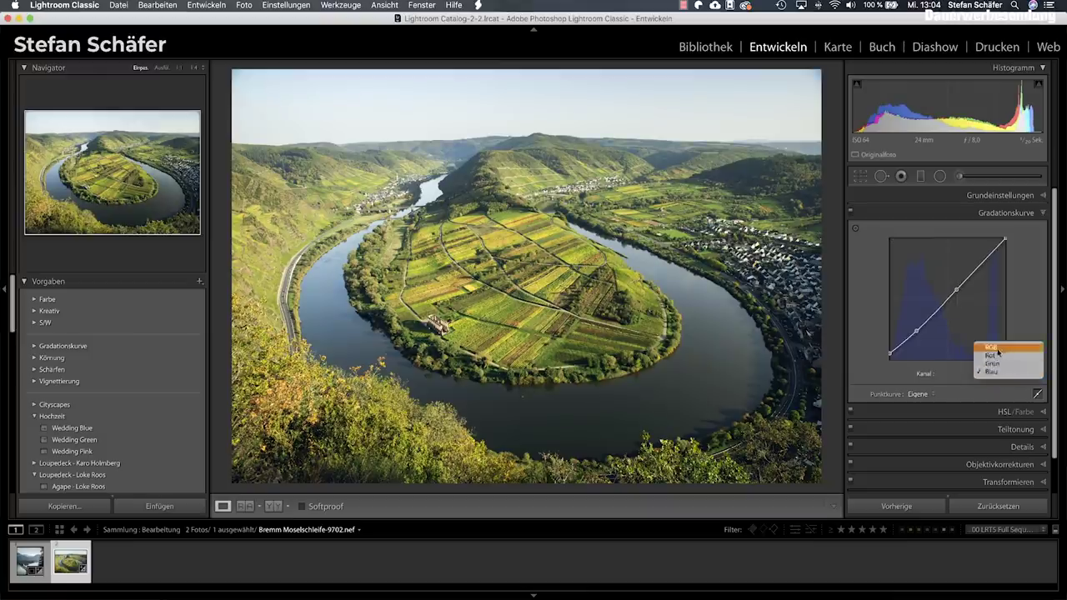
{"action": "left_click", "coordinate": [997, 348]}
{"action": "left_click_drag", "start_coordinate": [888, 359], "coordinate": [887, 357]}
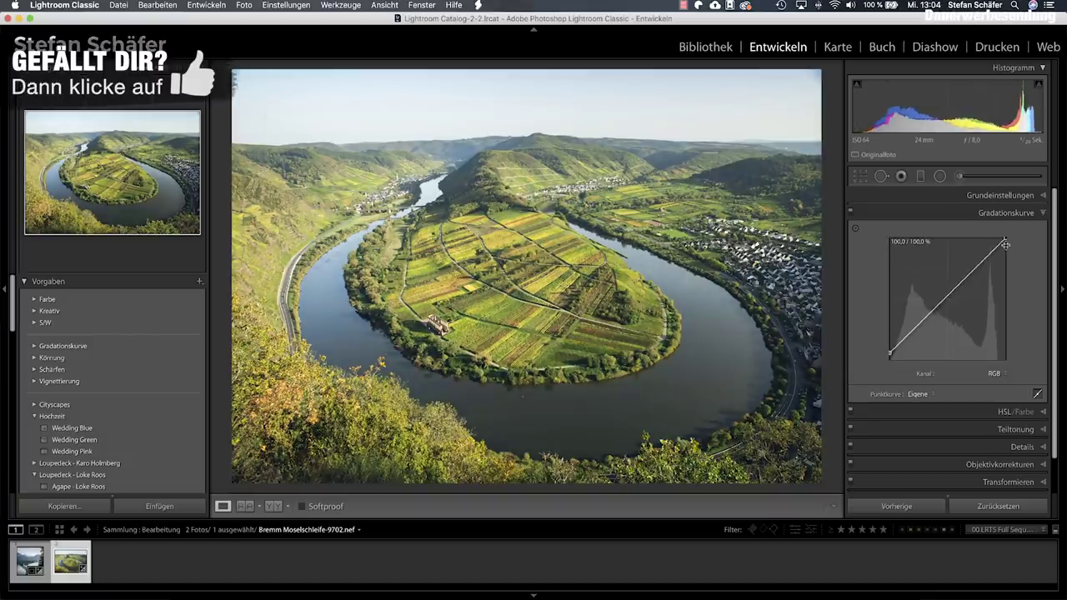
{"action": "left_click_drag", "start_coordinate": [1005, 241], "coordinate": [1004, 244]}
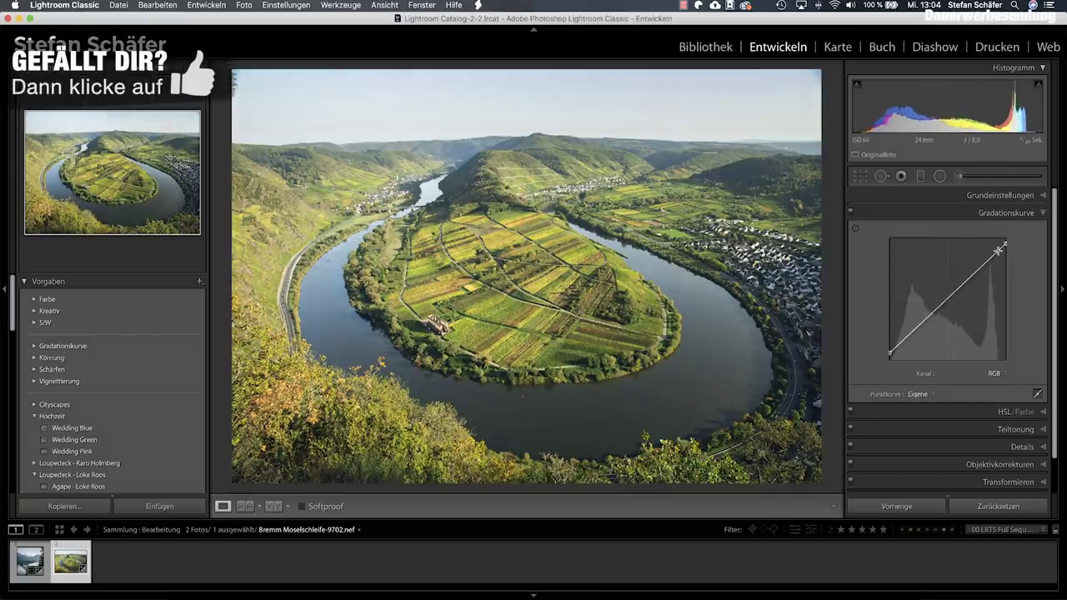
{"action": "left_click", "coordinate": [918, 329]}
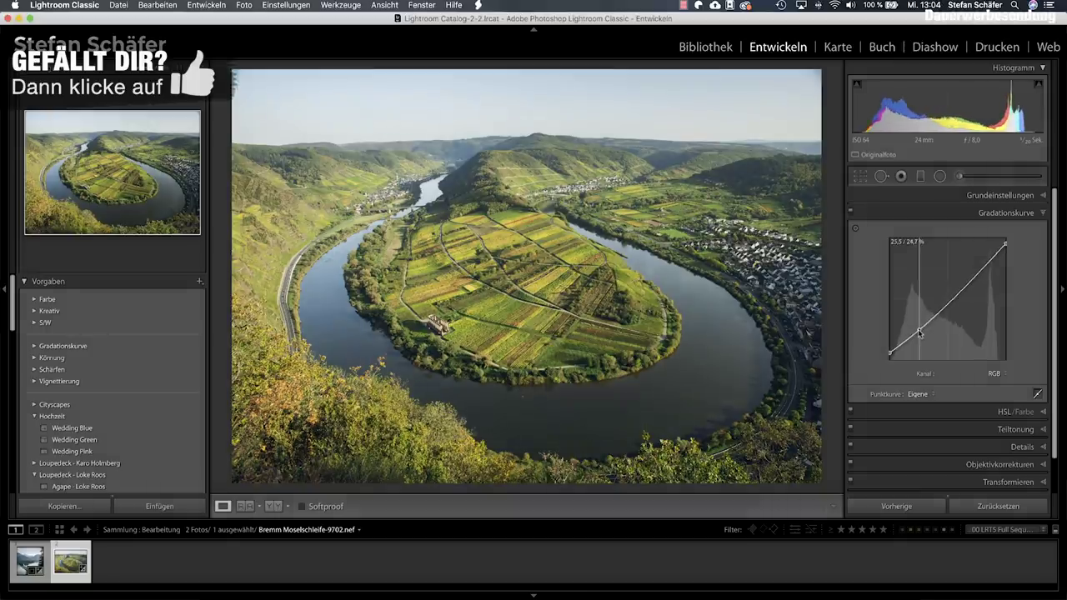
{"action": "left_click_drag", "start_coordinate": [977, 270], "coordinate": [977, 268]}
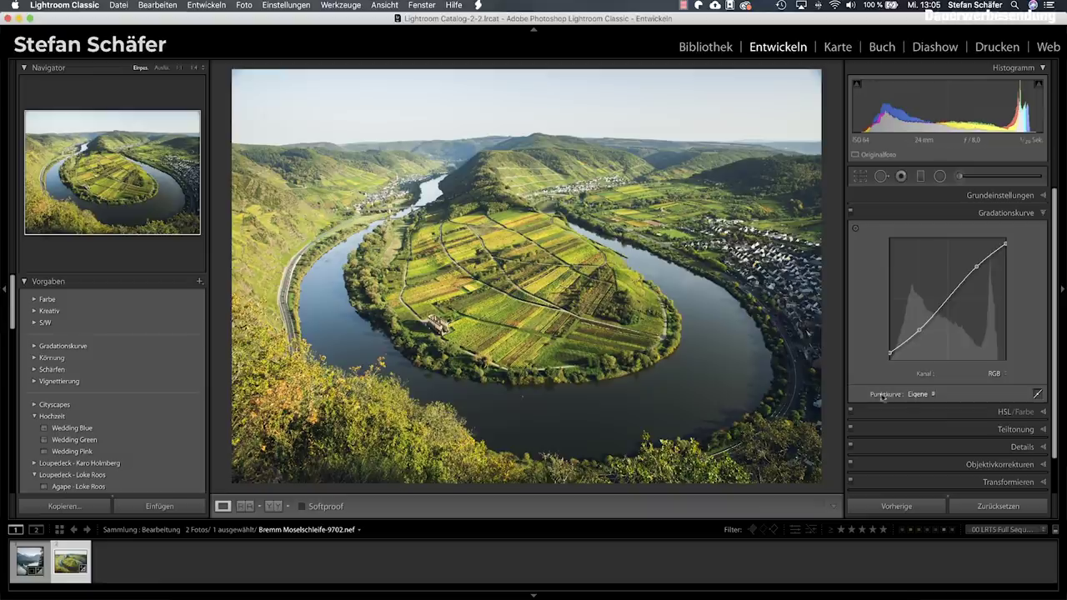
{"action": "left_click", "coordinate": [1010, 428]}
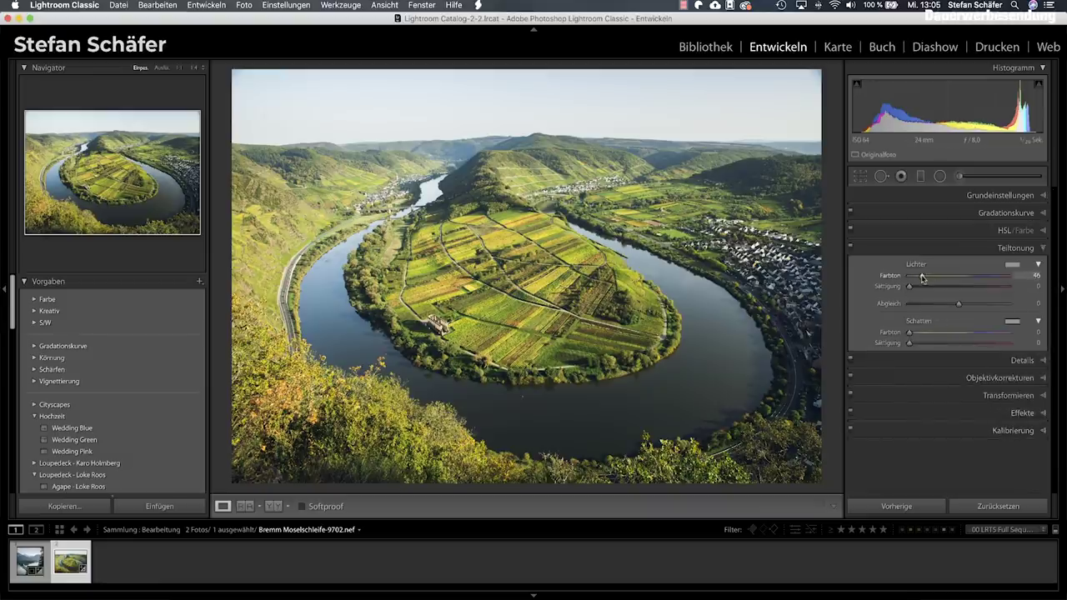
- Raise the highlight split-tone saturation to 25 and add a −12 vignette with highlights 51
{"action": "left_click_drag", "start_coordinate": [909, 287], "coordinate": [934, 288]}
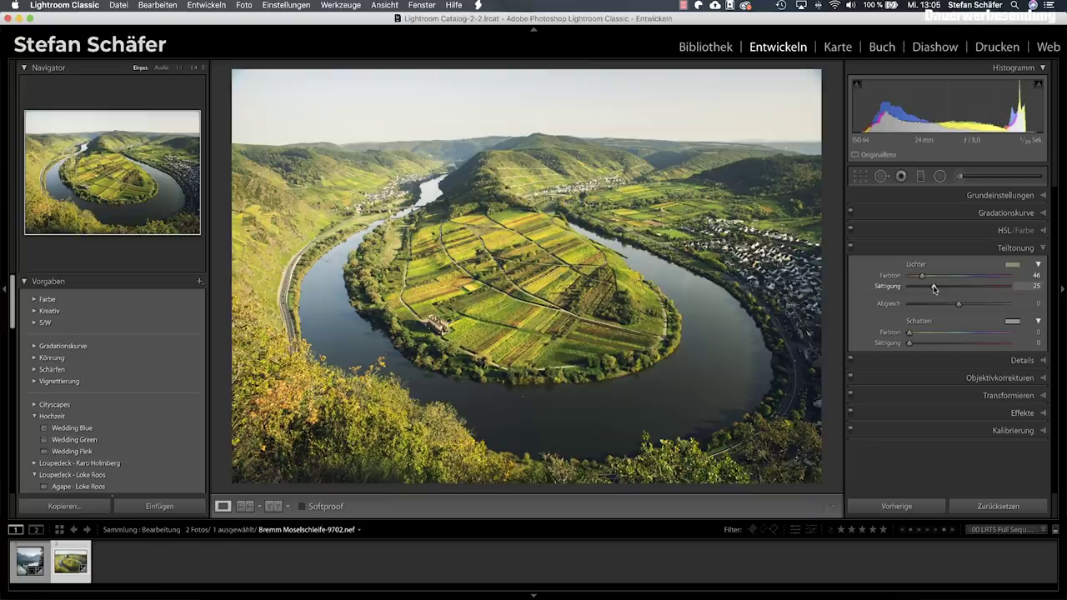
{"action": "left_click", "coordinate": [1012, 414]}
{"action": "left_click_drag", "start_coordinate": [957, 356], "coordinate": [952, 357]}
{"action": "left_click_drag", "start_coordinate": [938, 398], "coordinate": [949, 399]}
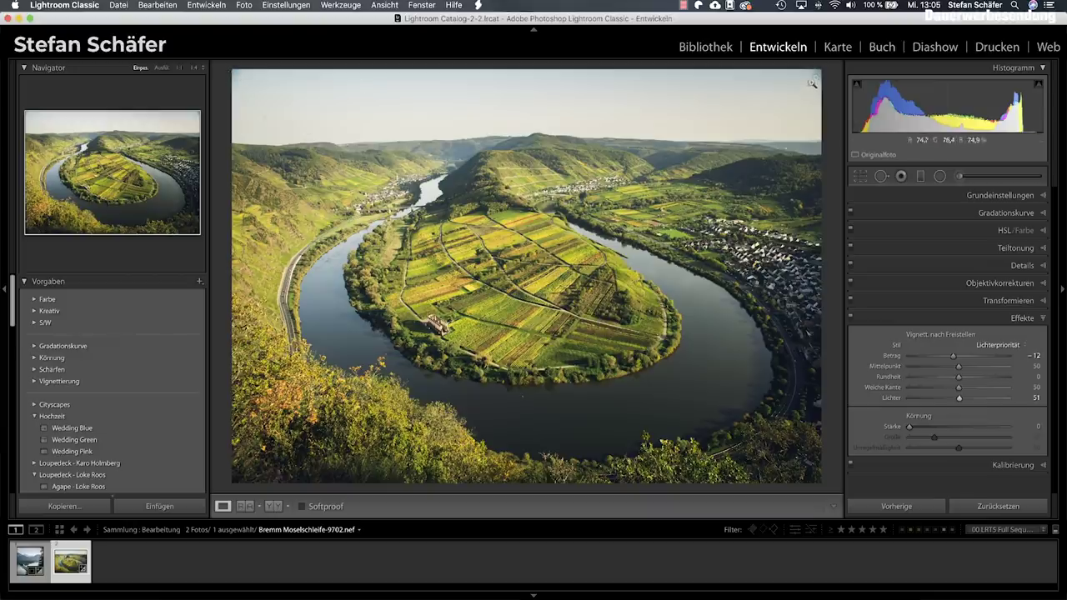
- Tighten the crop slightly at the top-left and bottom-right corners and apply it
{"action": "left_click", "coordinate": [858, 177]}
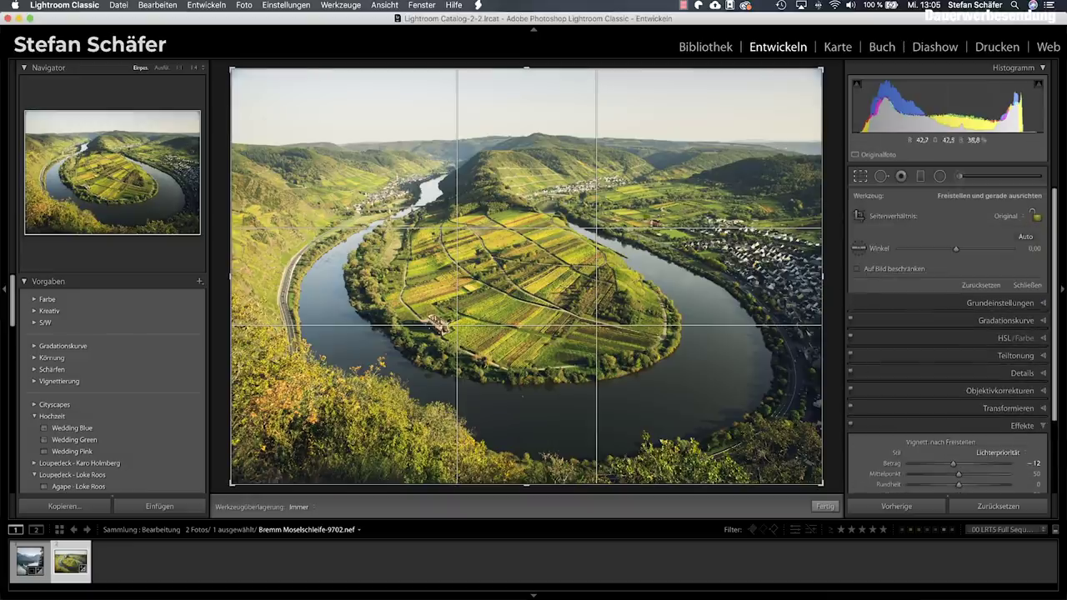
{"action": "left_click_drag", "start_coordinate": [231, 68], "coordinate": [237, 74]}
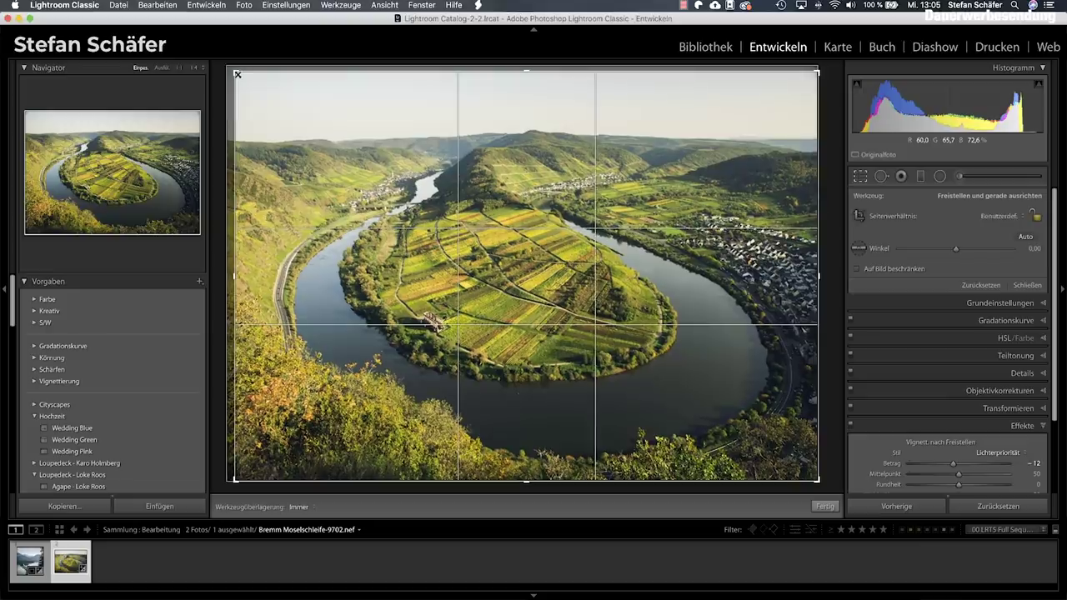
{"action": "left_click_drag", "start_coordinate": [819, 484], "coordinate": [815, 483]}
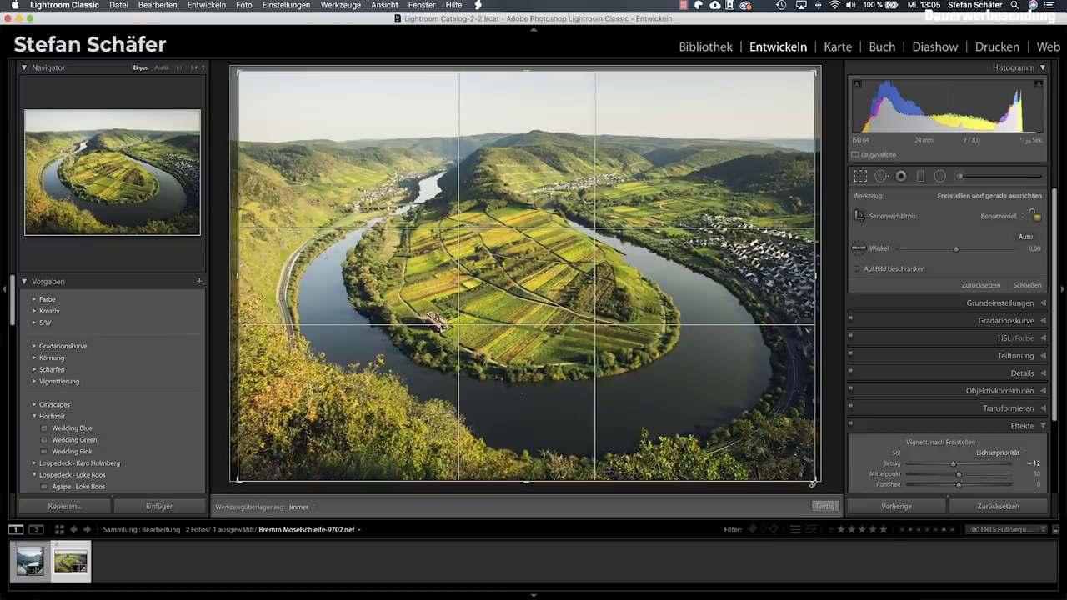
{"action": "key", "text": "r"}
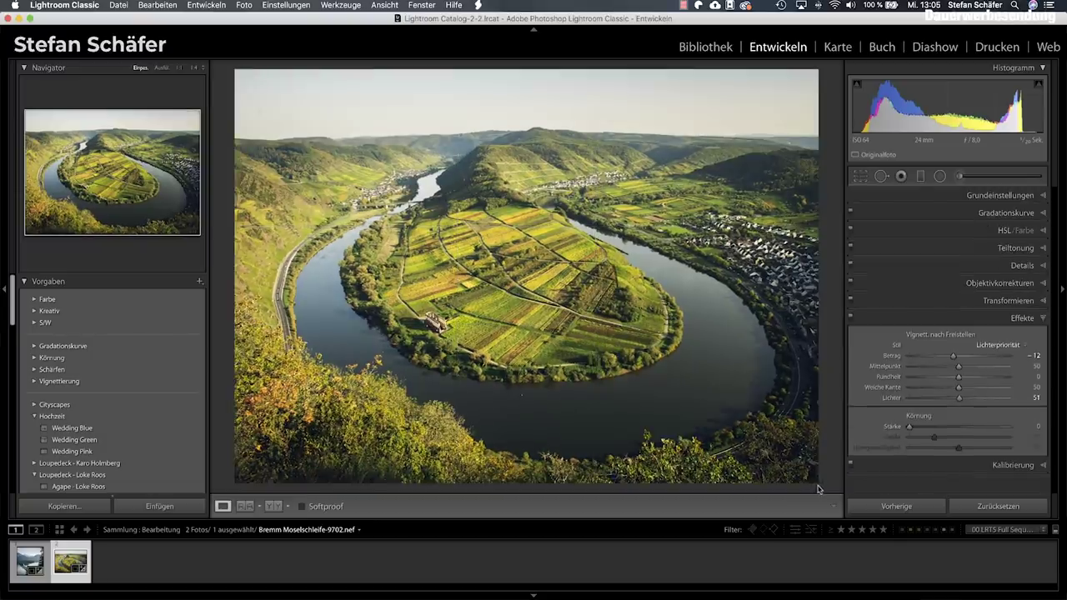
- Zoom into the top-left sky and heal a spot there with Spot Removal
{"action": "left_click", "coordinate": [269, 105]}
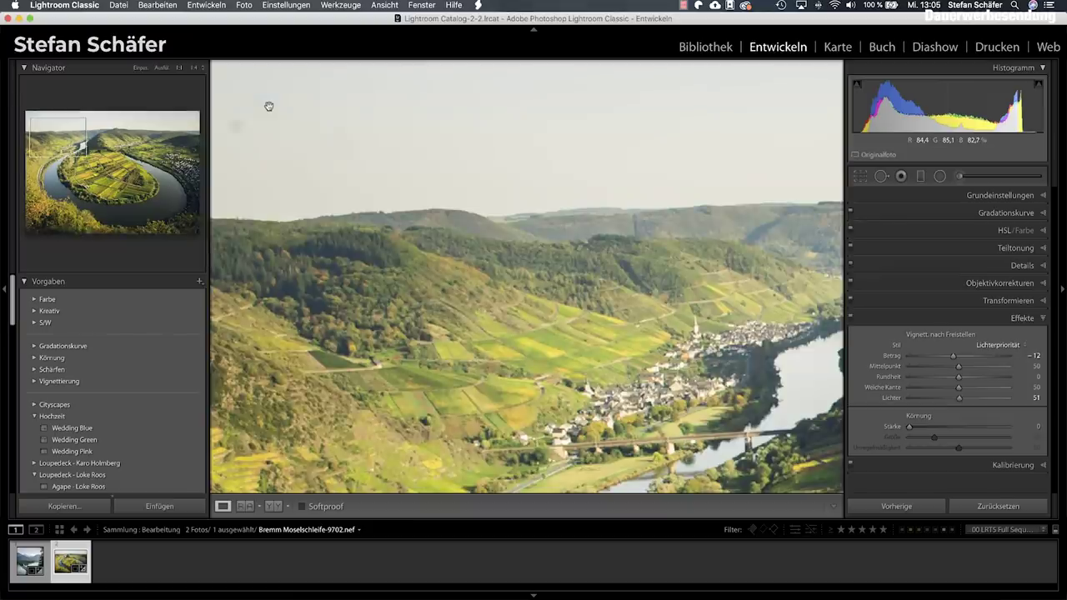
{"action": "left_click", "coordinate": [881, 176]}
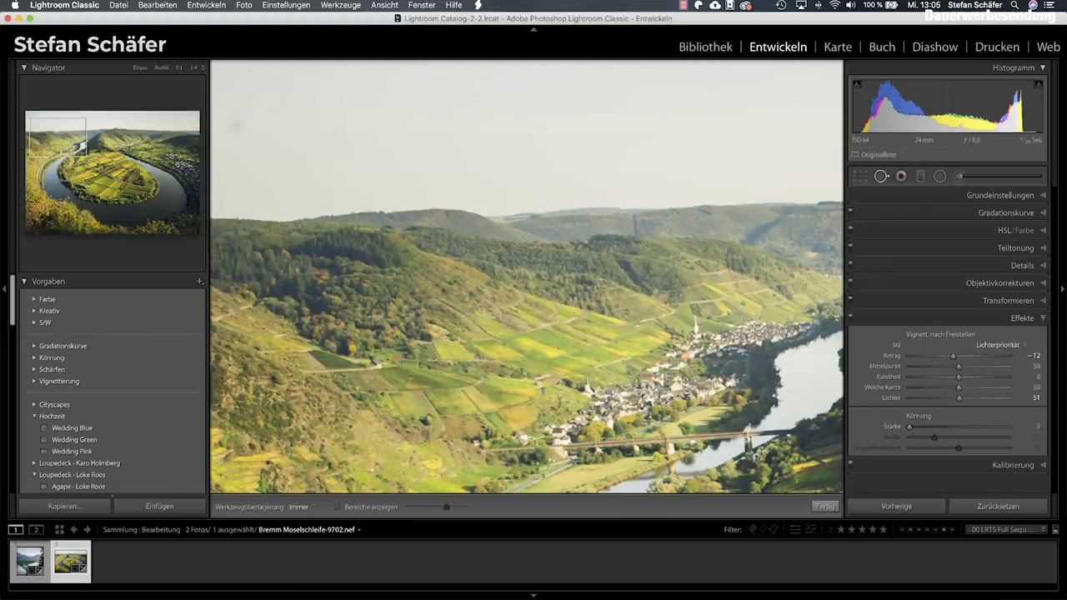
{"action": "scroll", "coordinate": [241, 125], "scroll_direction": "down", "scroll_amount": 1}
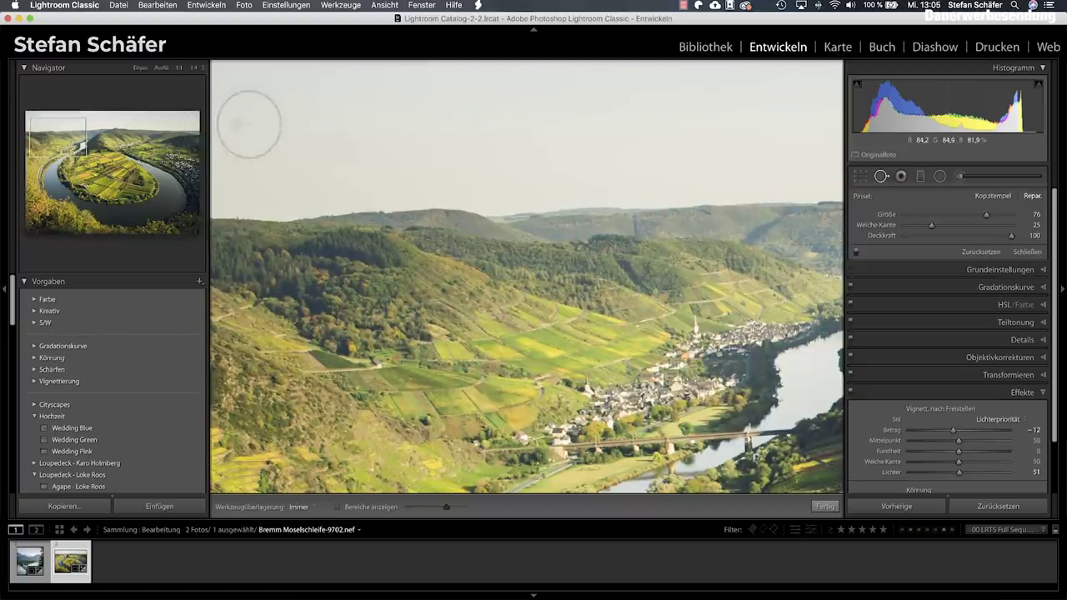
{"action": "scroll", "coordinate": [245, 125], "scroll_direction": "down", "scroll_amount": 1}
{"action": "left_click", "coordinate": [240, 125]}
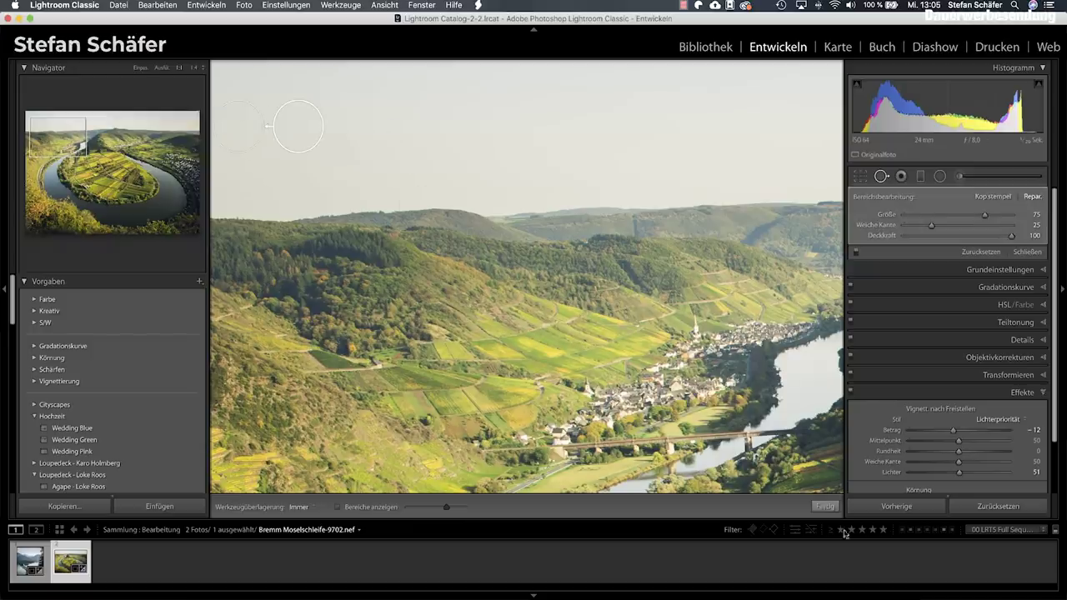
{"action": "left_click", "coordinate": [824, 506]}
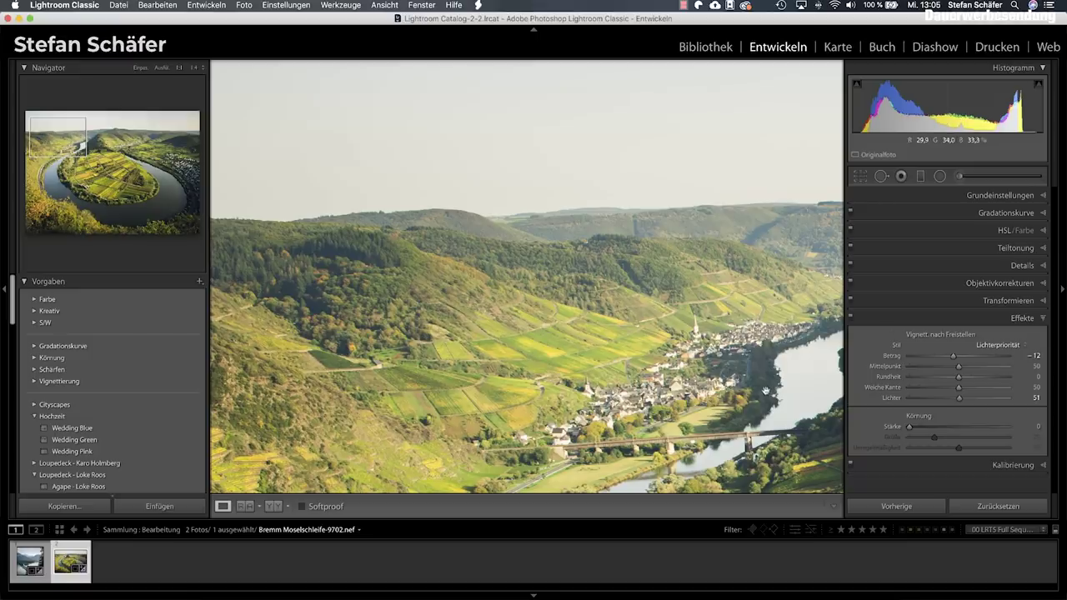
- Draw a graduated filter up from the bottom edge with exposure about 0.47 and raised contrast
{"action": "key", "text": "z"}
{"action": "left_click", "coordinate": [920, 177]}
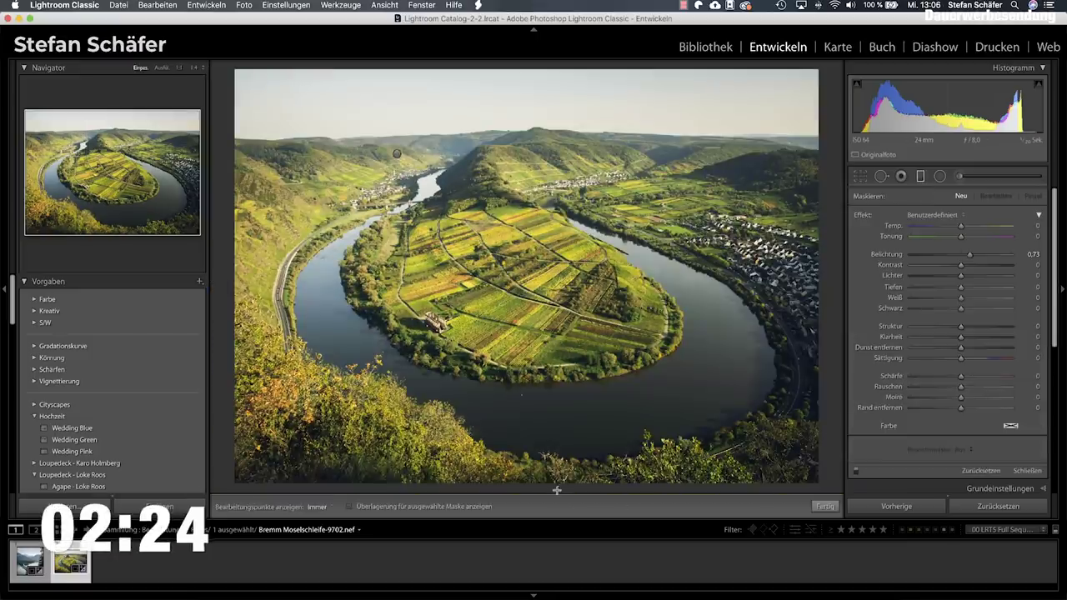
{"action": "left_click_drag", "start_coordinate": [554, 486], "coordinate": [553, 488]}
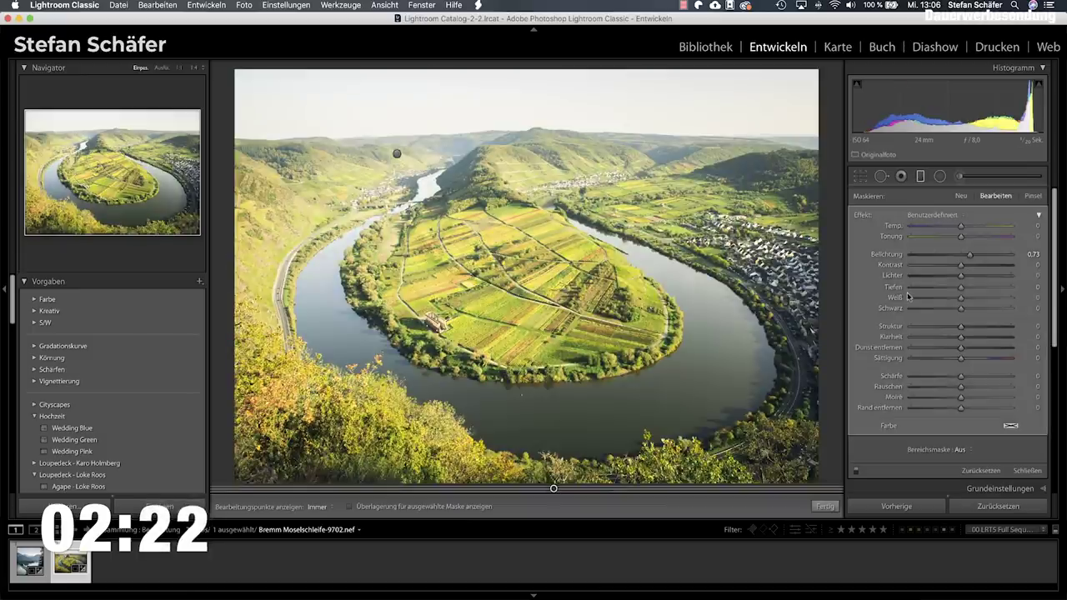
{"action": "left_click_drag", "start_coordinate": [972, 255], "coordinate": [967, 255]}
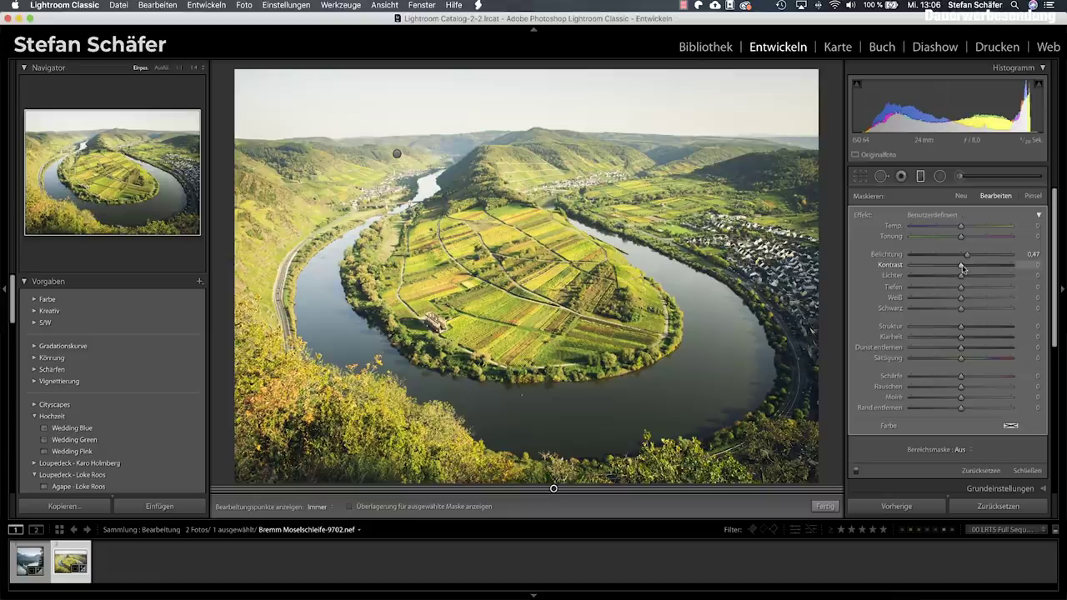
{"action": "left_click_drag", "start_coordinate": [969, 265], "coordinate": [1013, 265]}
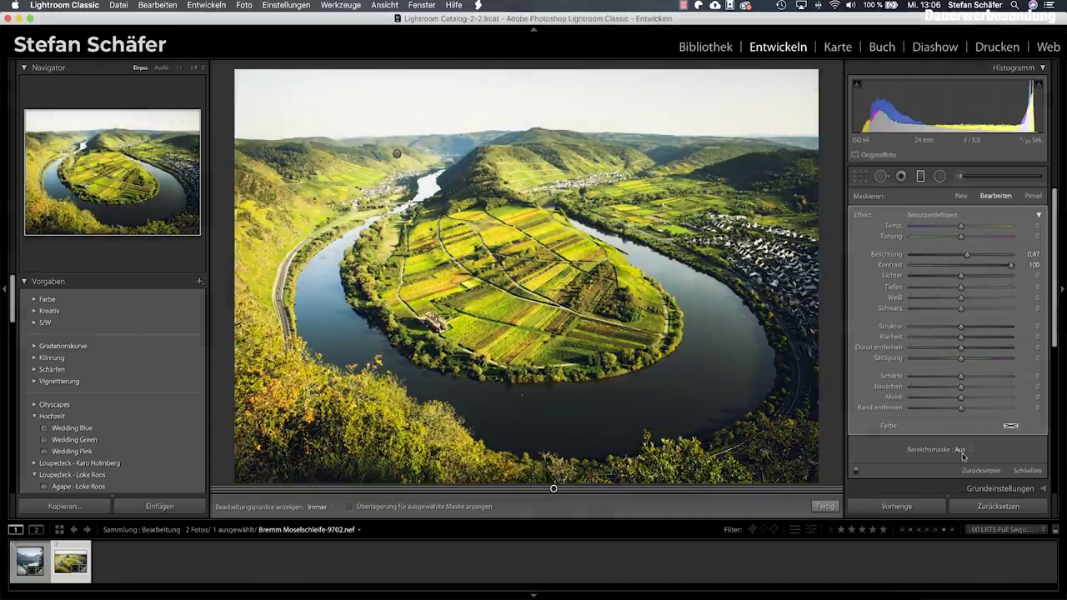
- Limit the graduated filter with a luminance range mask of 25 to 75
{"action": "left_click", "coordinate": [965, 451]}
{"action": "left_click", "coordinate": [967, 468]}
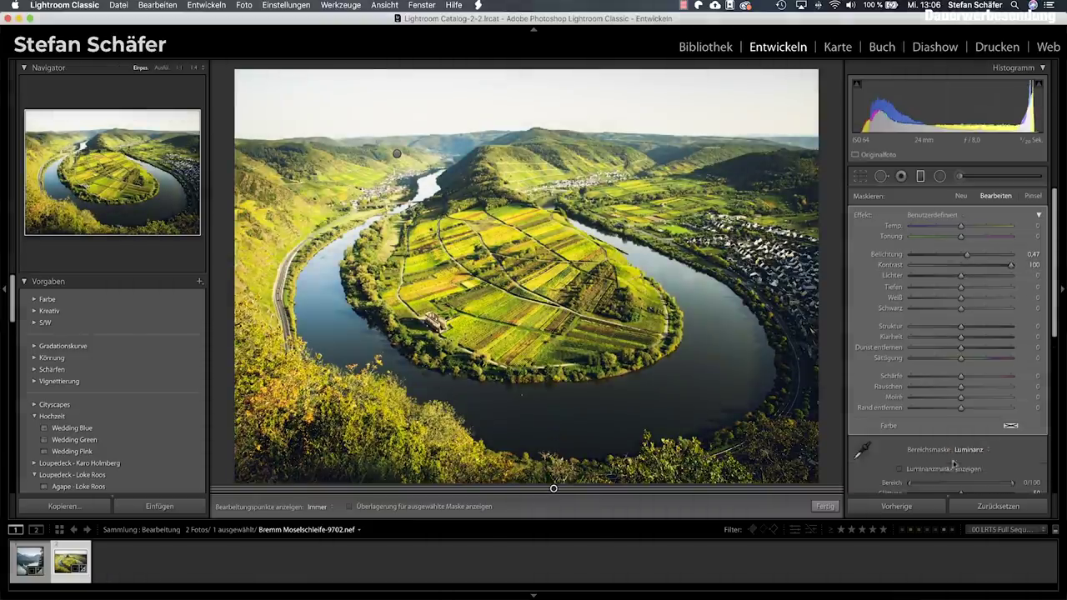
{"action": "left_click_drag", "start_coordinate": [909, 483], "coordinate": [935, 483]}
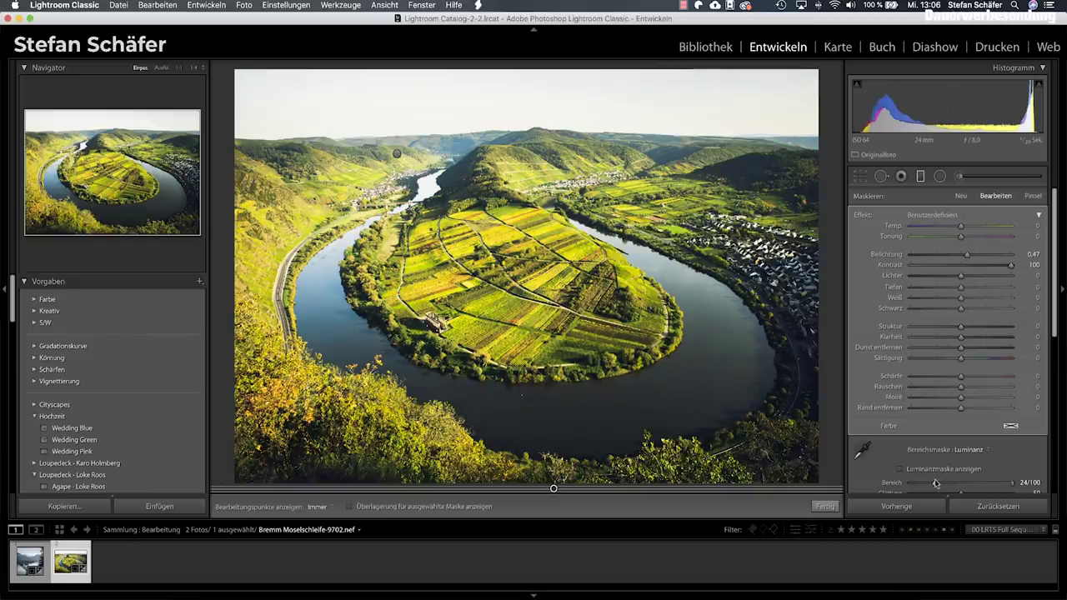
{"action": "left_click_drag", "start_coordinate": [1013, 485], "coordinate": [988, 487]}
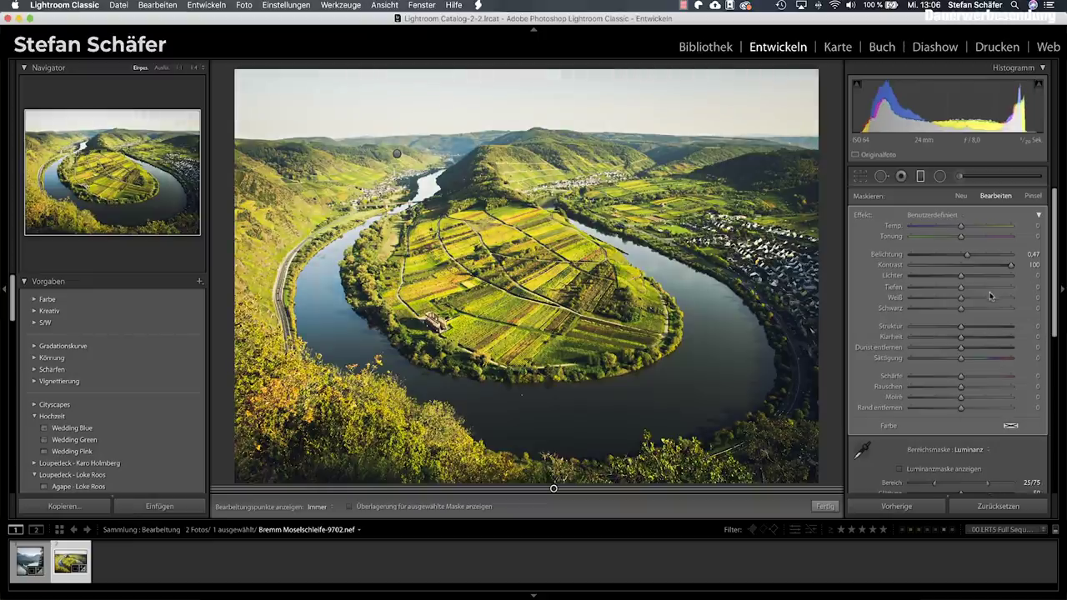
- Set the filter's contrast to 76 and saturation to −20, then compare with the before view
{"action": "left_click_drag", "start_coordinate": [1010, 265], "coordinate": [997, 266]}
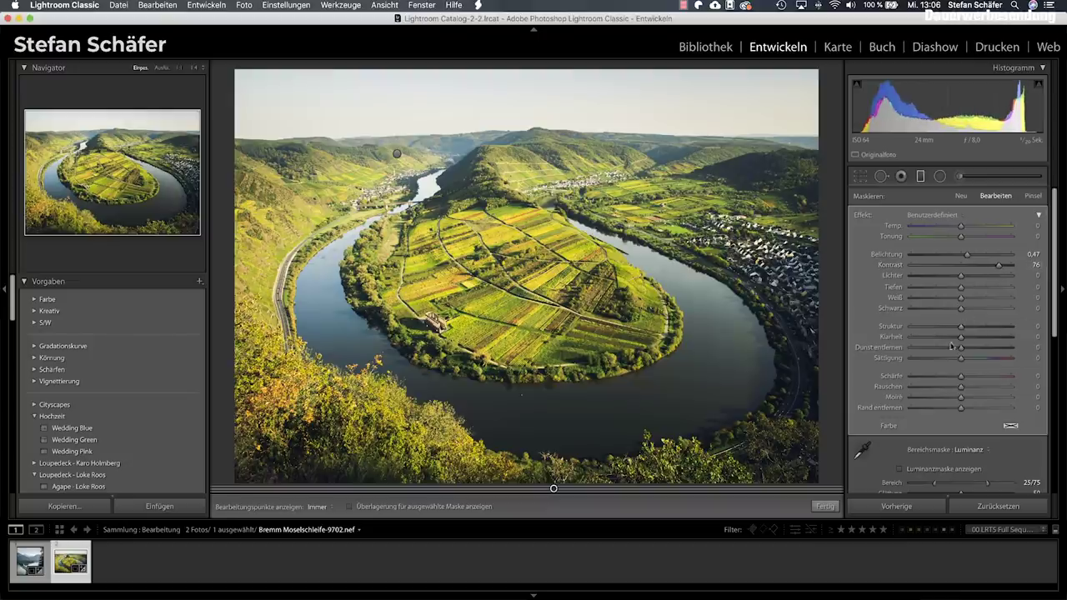
{"action": "left_click_drag", "start_coordinate": [959, 359], "coordinate": [955, 360]}
{"action": "left_click", "coordinate": [824, 506]}
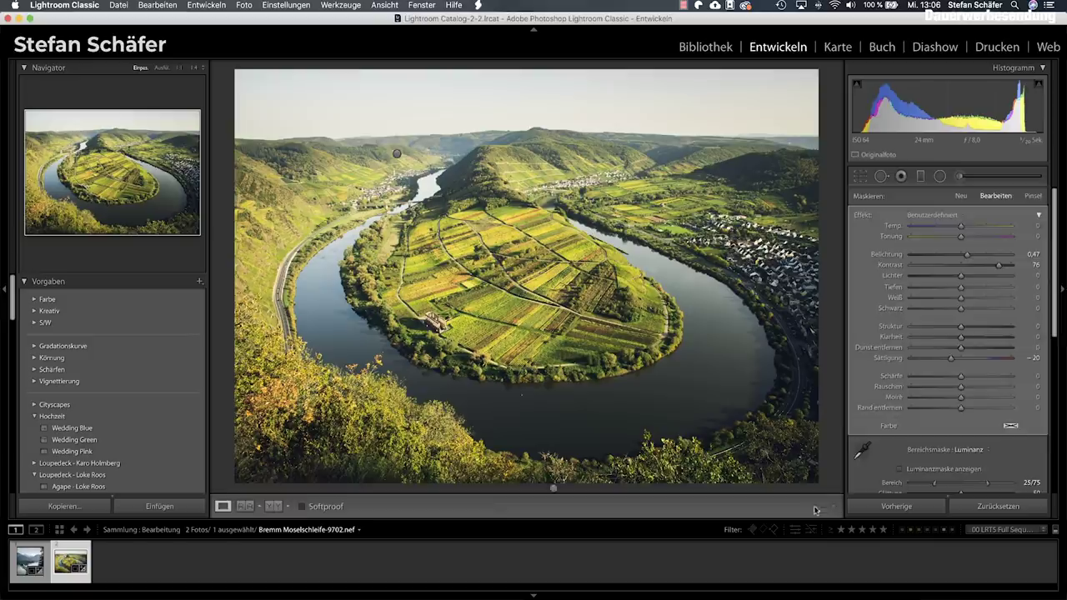
{"action": "key", "text": "shift"}
{"action": "key", "text": "backslash"}
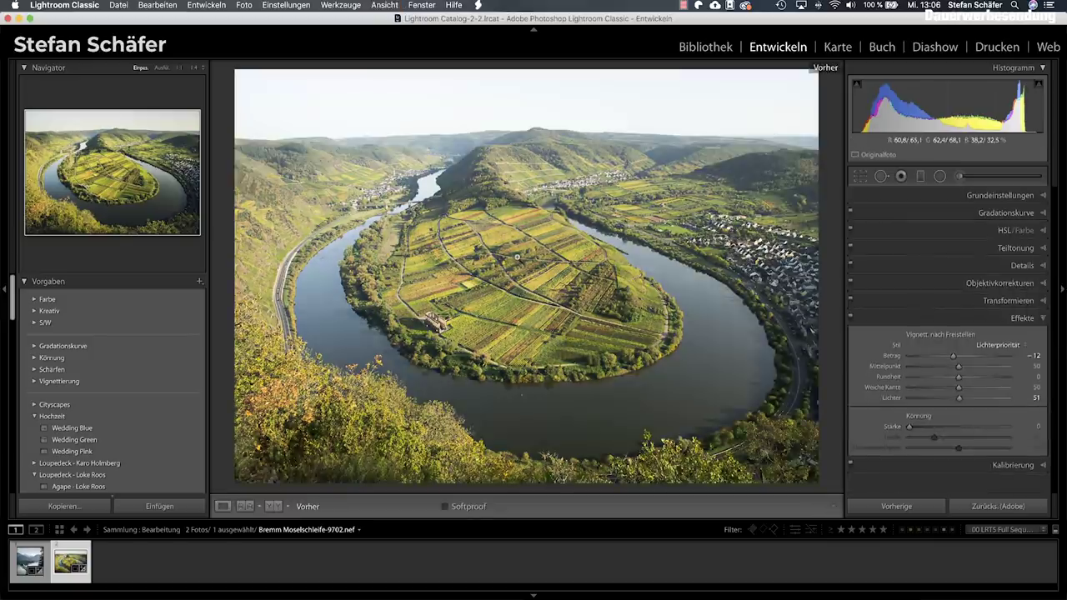
{"action": "key", "text": "backslash"}
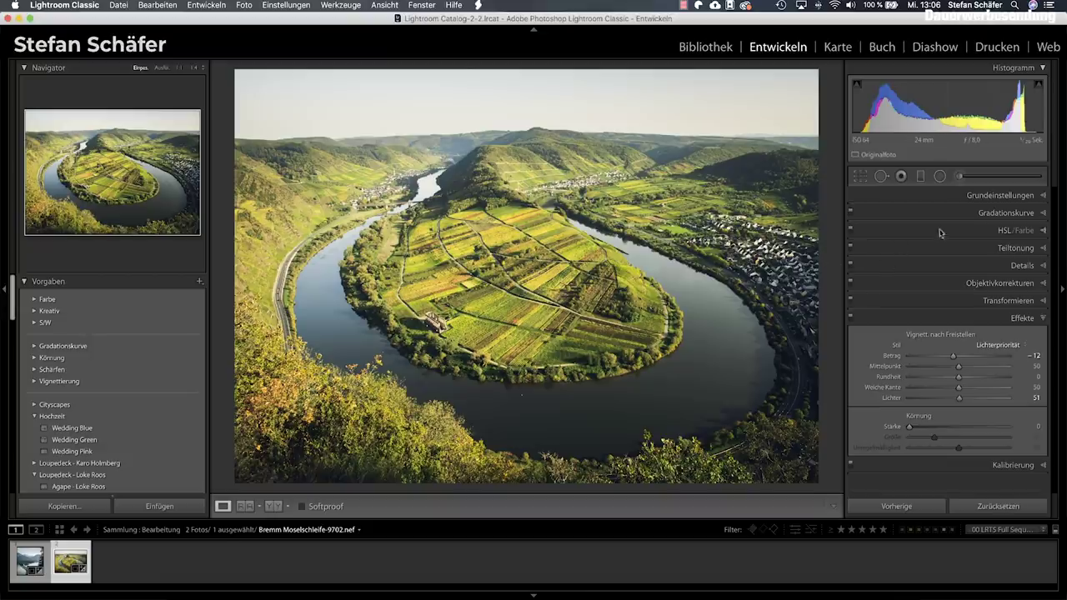
- Paint an adjustment-brush stroke along the river and set its exposure to 0.35
{"action": "left_click", "coordinate": [958, 176]}
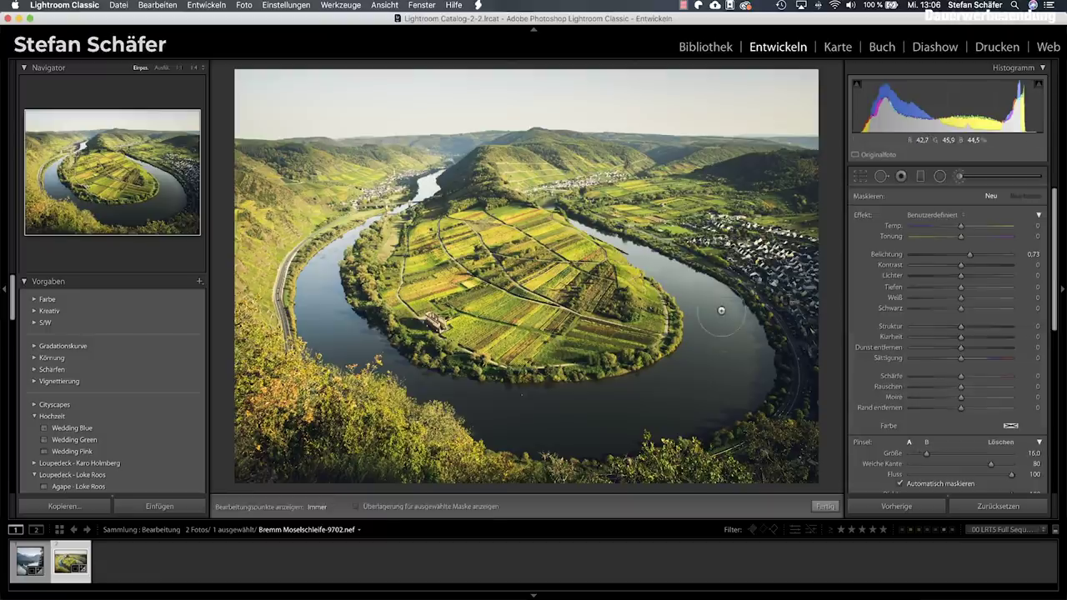
{"action": "key", "text": "h"}
{"action": "mouse_move", "coordinate": [318, 295]}
{"action": "left_mouse_down"}
{"action": "mouse_move", "coordinate": [611, 425]}
{"action": "mouse_move", "coordinate": [696, 386]}
{"action": "mouse_move", "coordinate": [672, 281]}
{"action": "left_mouse_up"}
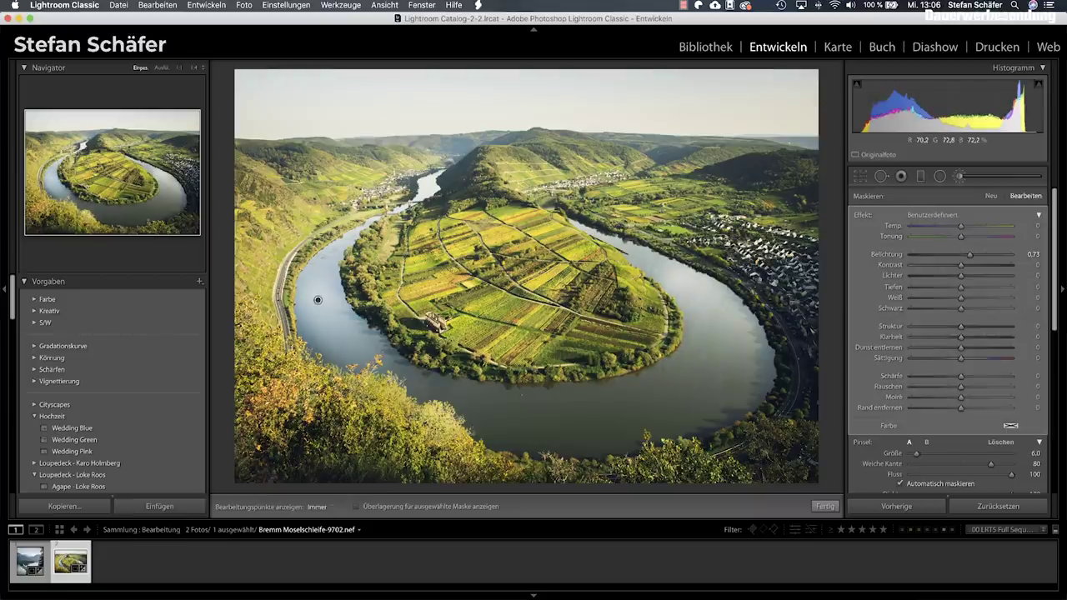
{"action": "key", "text": "h"}
{"action": "scroll", "coordinate": [600, 238], "scroll_direction": "down", "scroll_amount": 2}
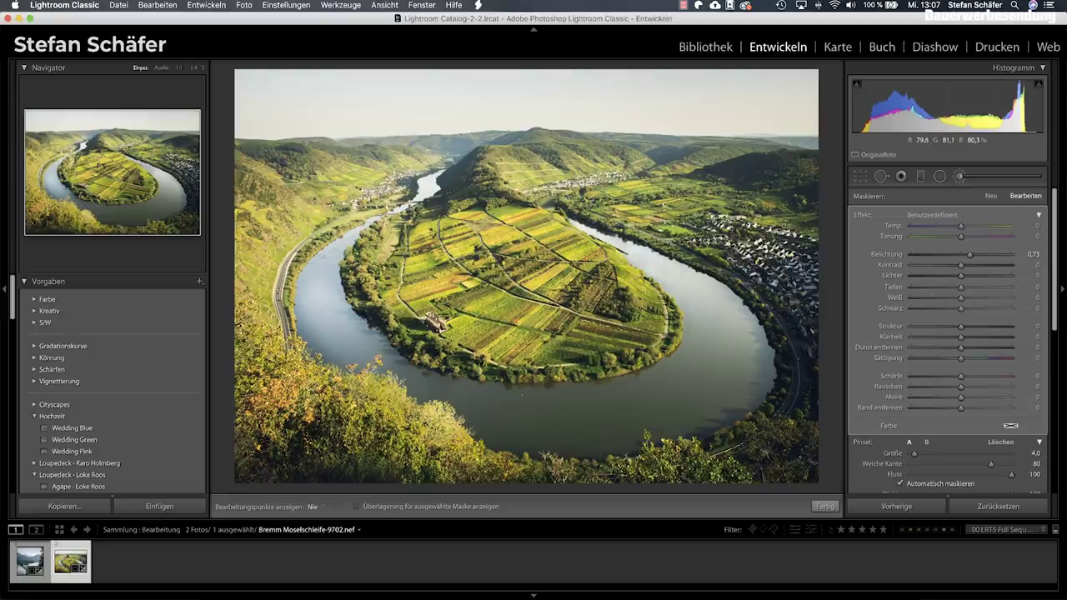
{"action": "key", "text": "h"}
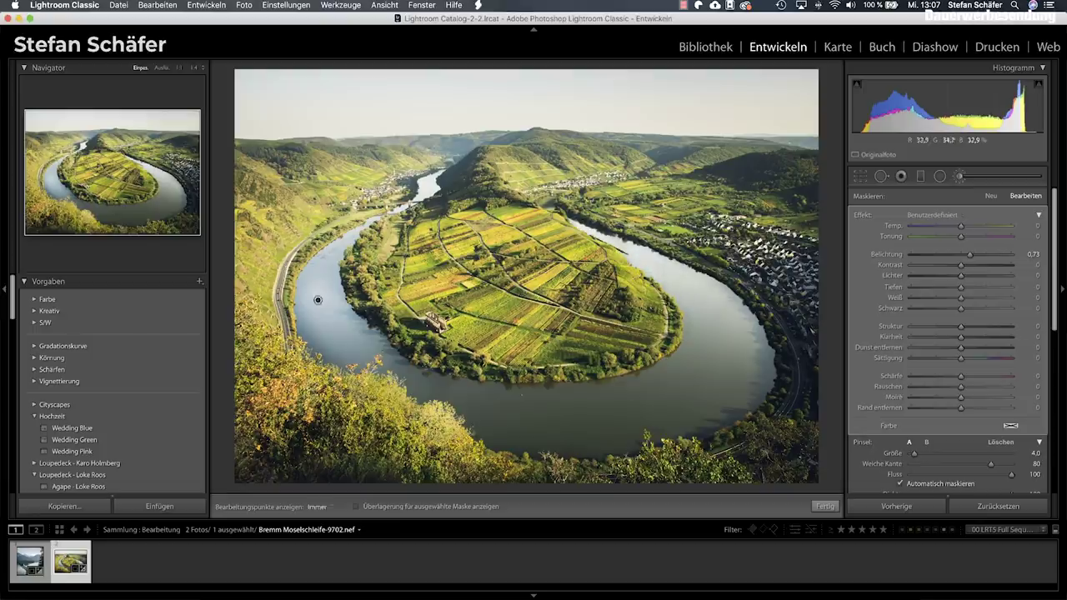
{"action": "key", "text": "h"}
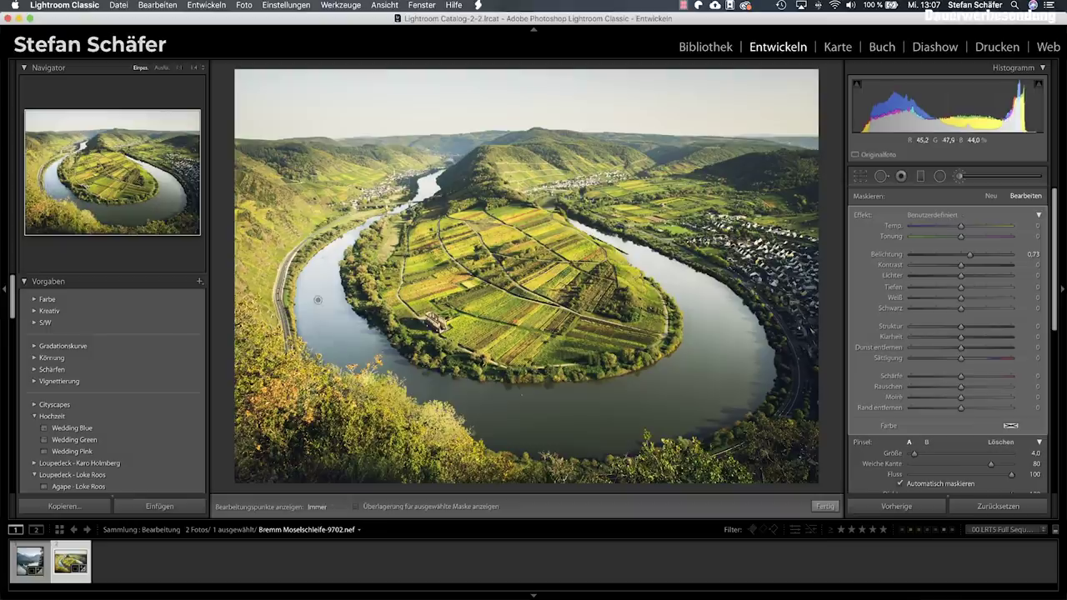
{"action": "left_click_drag", "start_coordinate": [968, 256], "coordinate": [965, 255]}
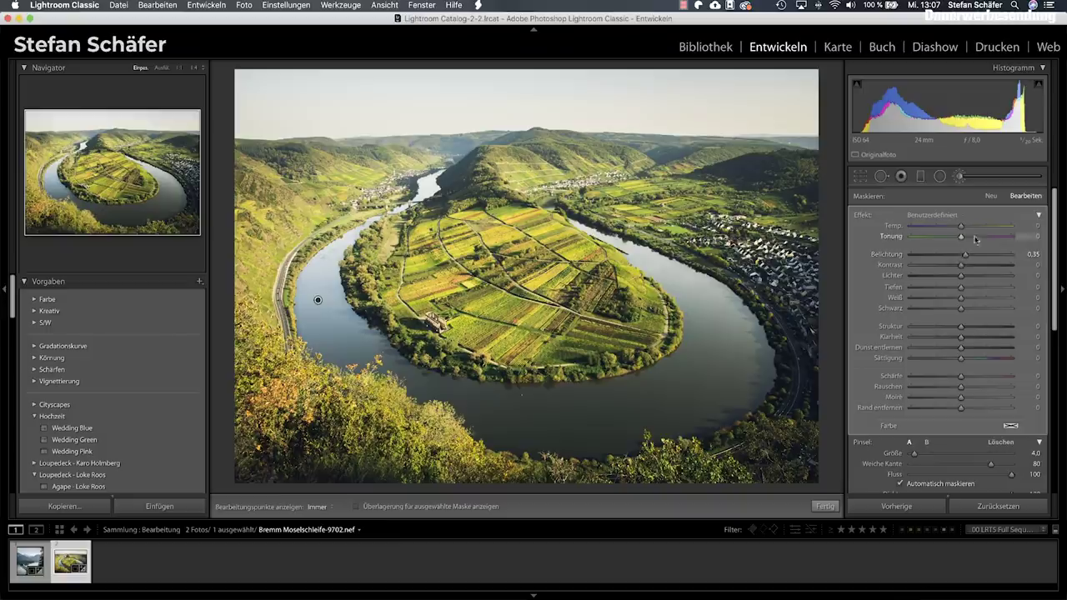
- Cool the river brush adjustment to temperature −20 and begin a new brush adjustment
{"action": "left_click_drag", "start_coordinate": [955, 227], "coordinate": [936, 227]}
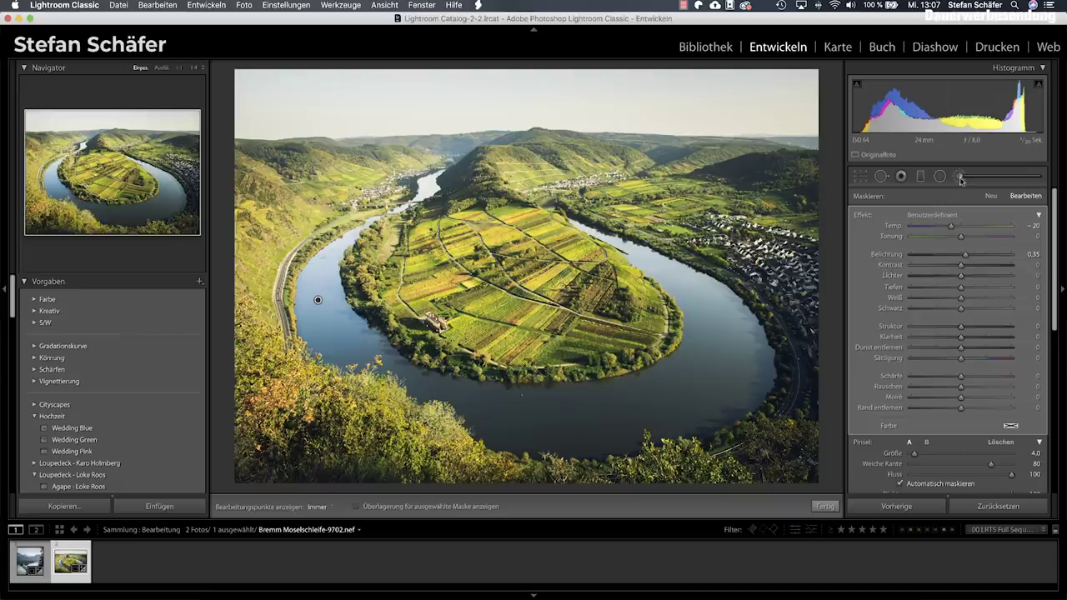
{"action": "left_click", "coordinate": [963, 177]}
{"action": "left_click", "coordinate": [961, 176]}
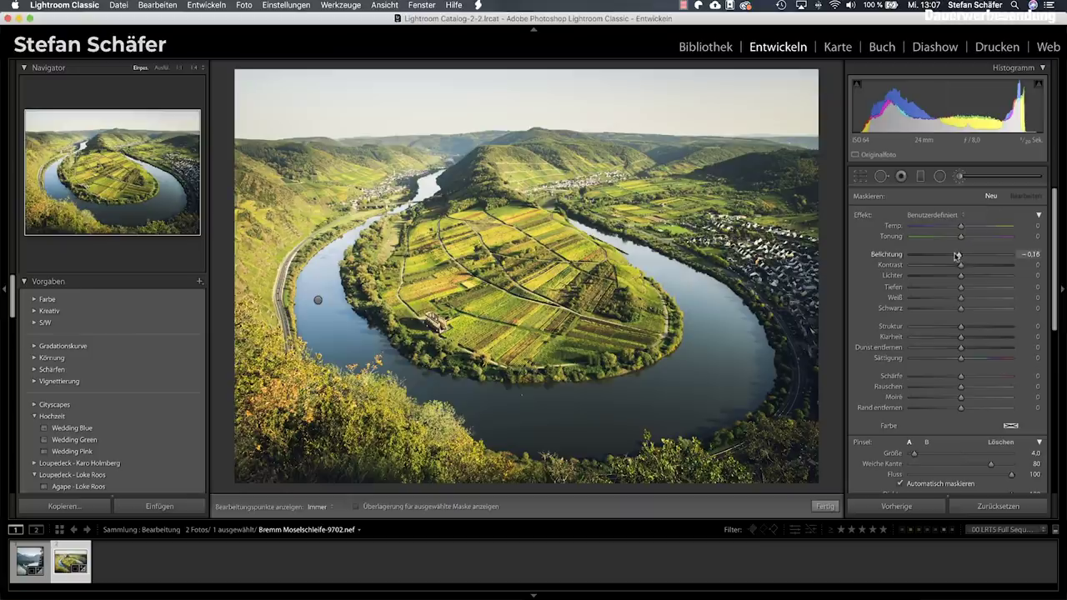
- Paint a darkening brush stroke at exposure −0.33, with edit pins always shown
{"action": "left_click_drag", "start_coordinate": [954, 254], "coordinate": [956, 254]}
{"action": "scroll", "coordinate": [751, 354], "scroll_direction": "up", "scroll_amount": 5}
{"action": "key", "text": "h"}
{"action": "scroll", "coordinate": [805, 454], "scroll_direction": "up", "scroll_amount": 2}
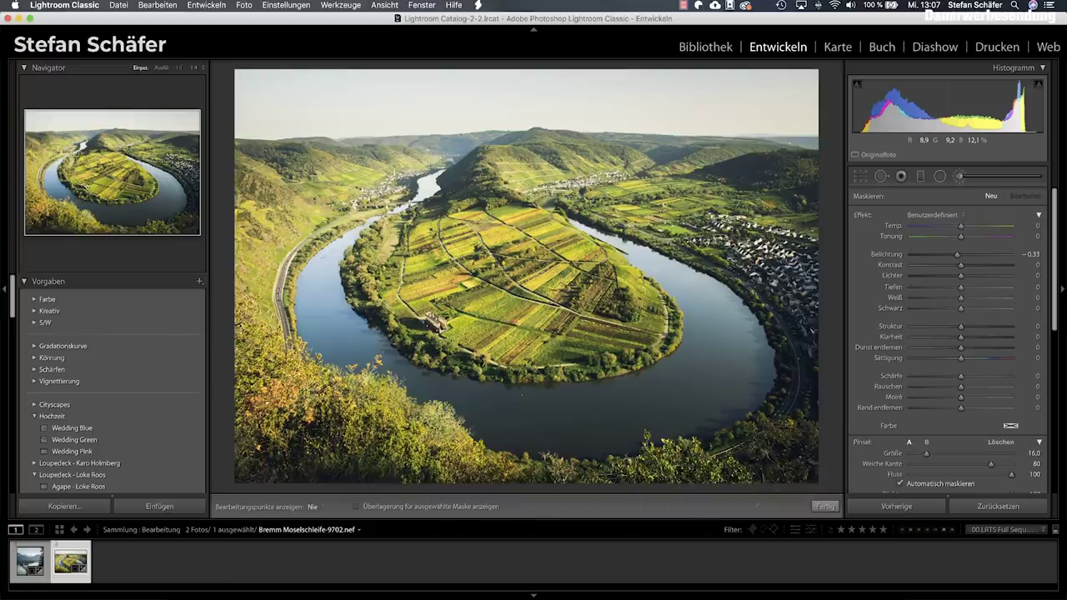
{"action": "left_click_drag", "start_coordinate": [223, 341], "coordinate": [234, 316]}
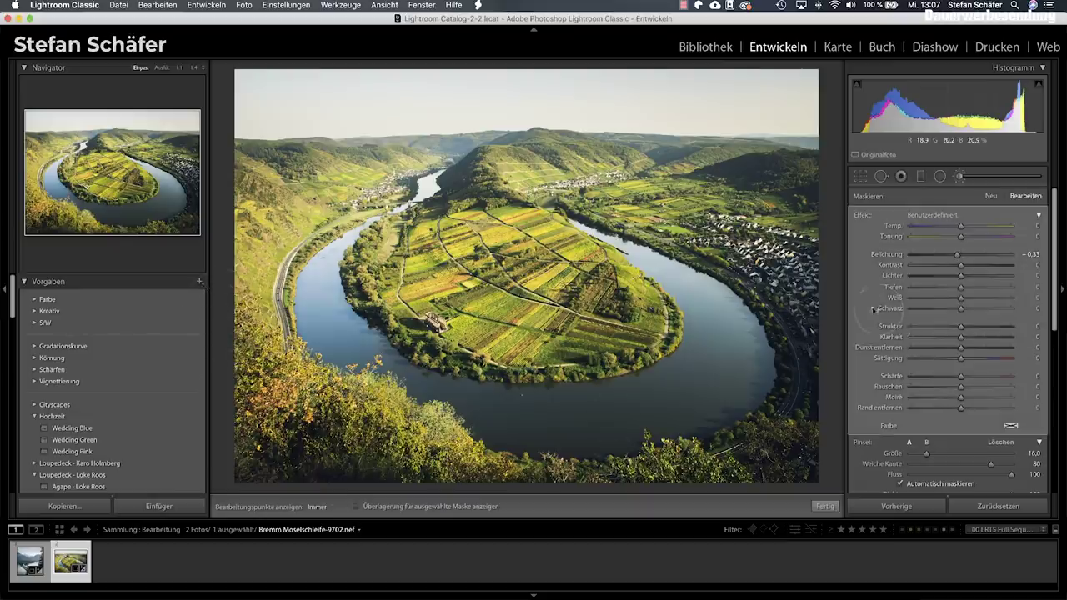
{"action": "key", "text": "h"}
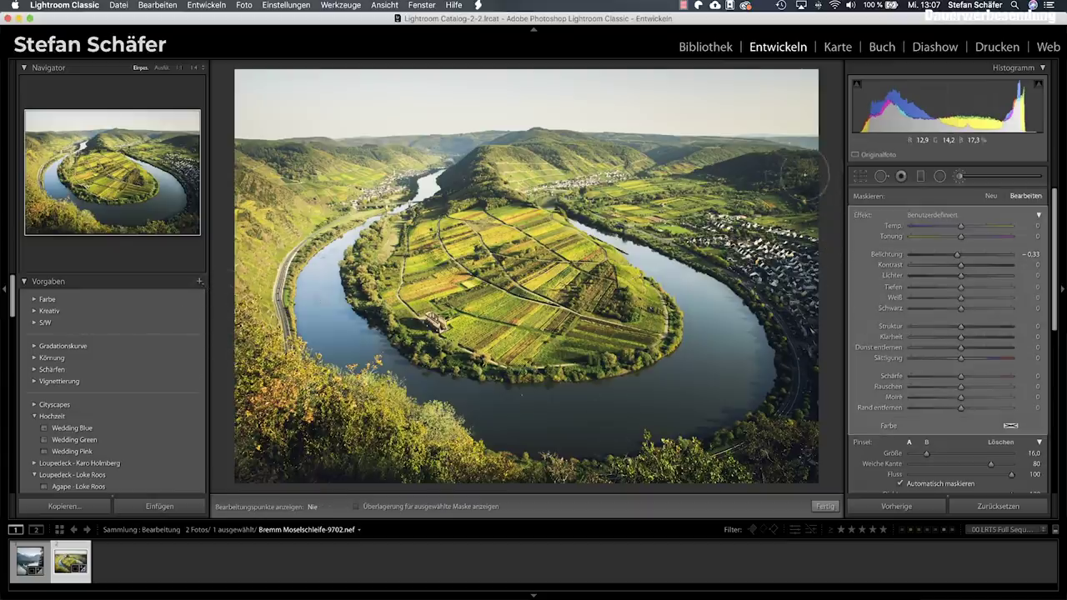
{"action": "key", "text": "h"}
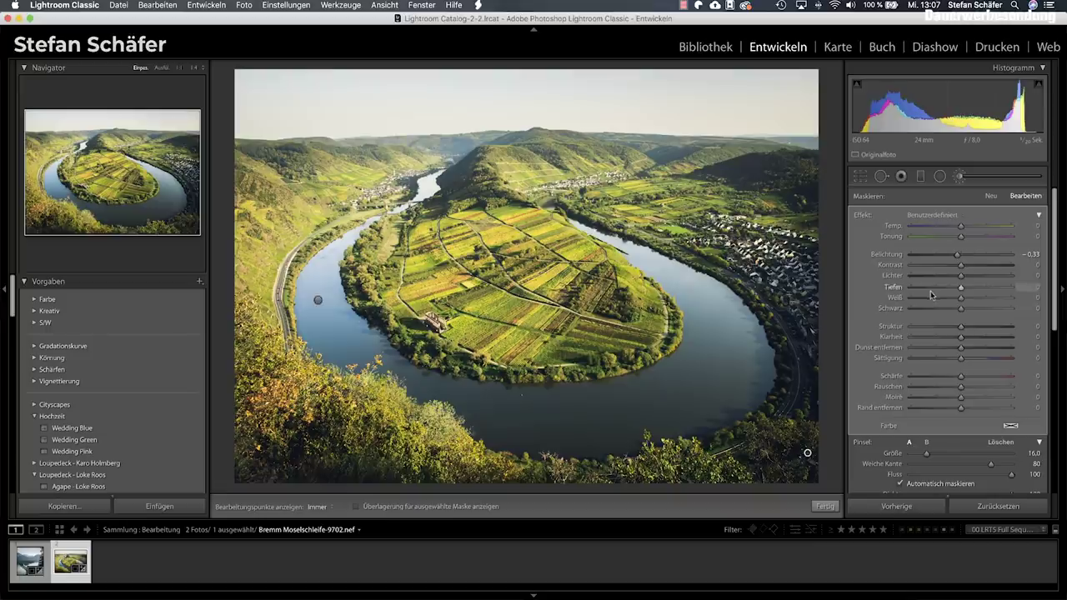
{"action": "left_click", "coordinate": [822, 506]}
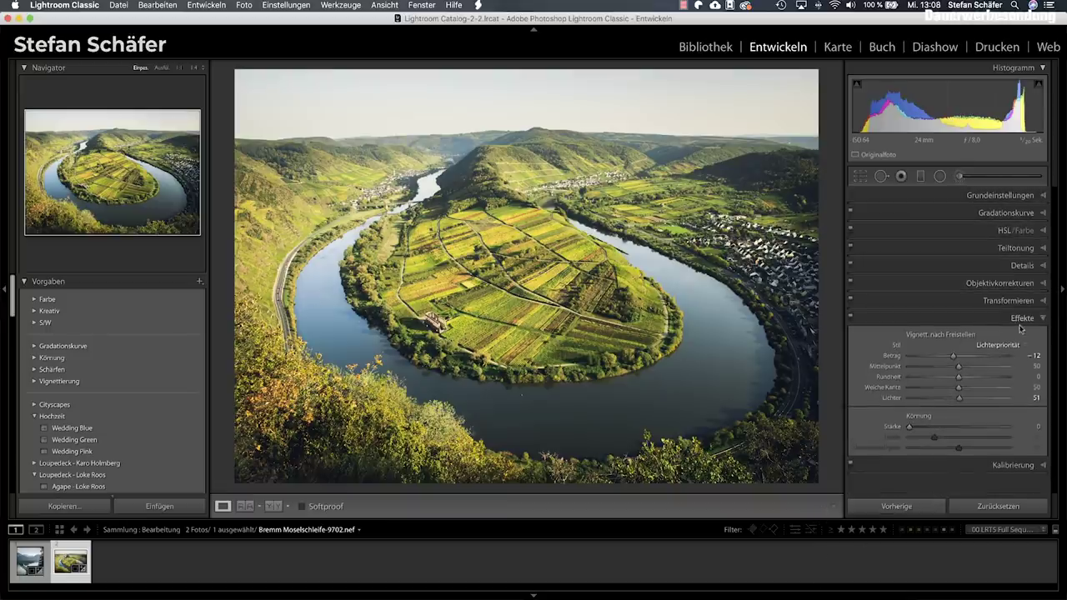
- Set calibration blue primary saturation +29 and green primary hue −20, checking against the before view
{"action": "left_click", "coordinate": [1002, 465]}
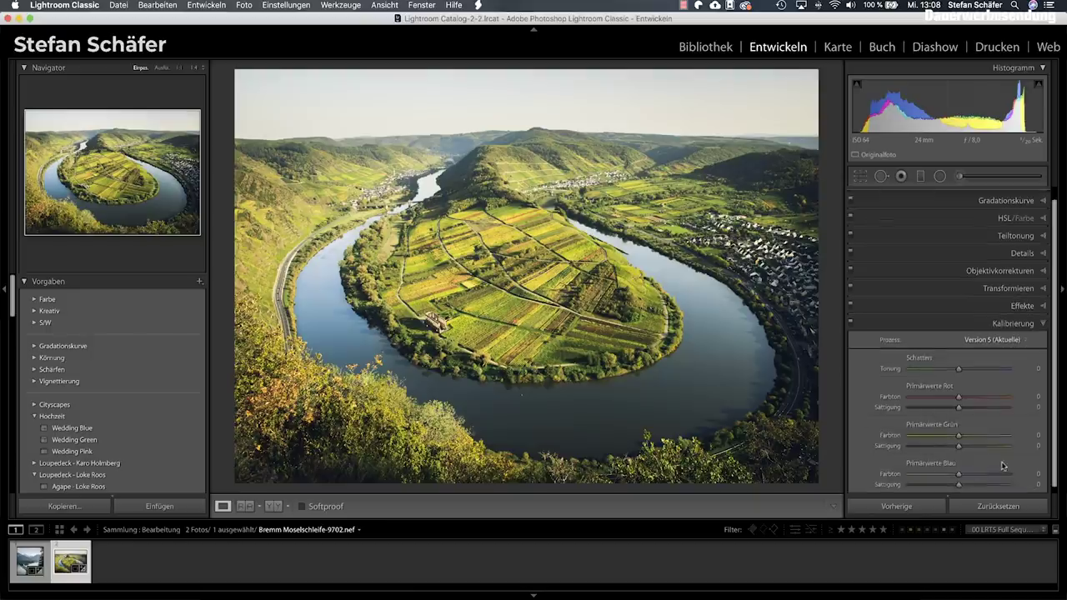
{"action": "left_click_drag", "start_coordinate": [969, 486], "coordinate": [971, 488]}
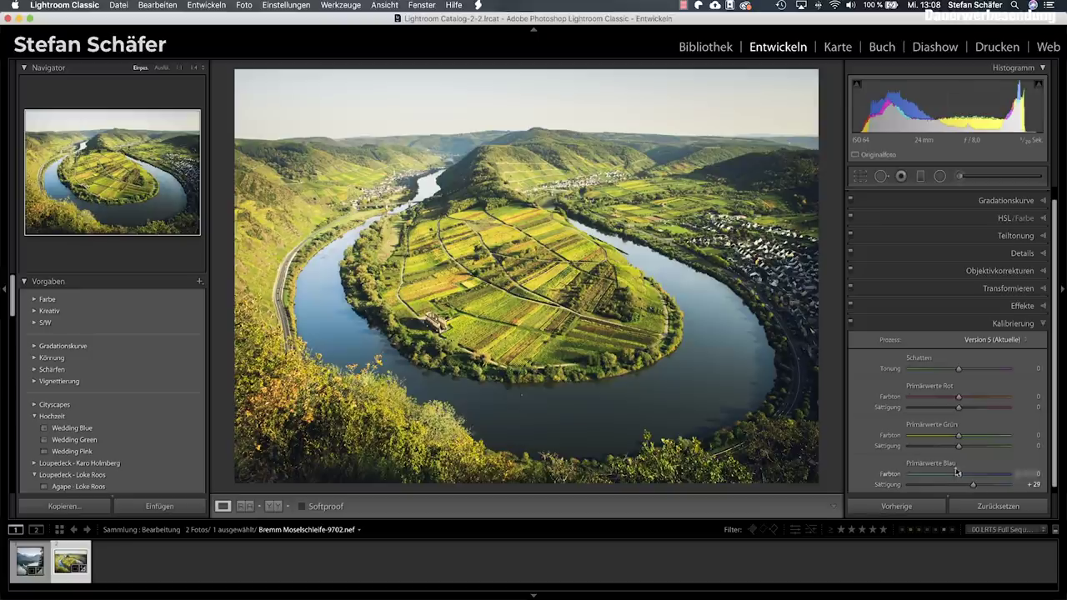
{"action": "mouse_move", "coordinate": [963, 437]}
{"action": "left_mouse_down"}
{"action": "mouse_move", "coordinate": [980, 438]}
{"action": "mouse_move", "coordinate": [950, 439]}
{"action": "left_mouse_up"}
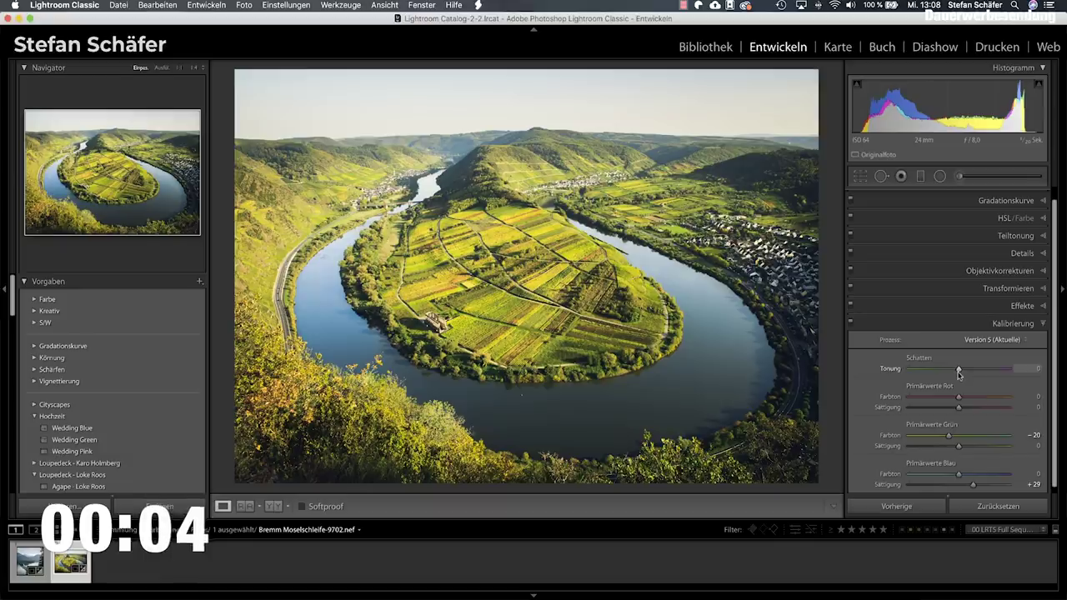
{"action": "key", "text": "shift"}
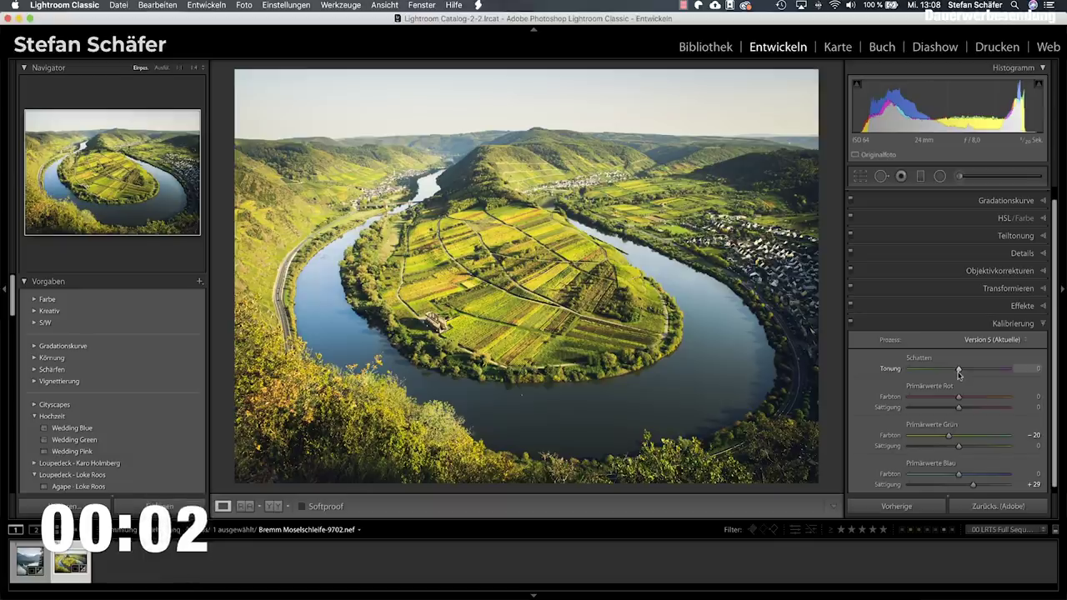
{"action": "key", "text": "backslash"}
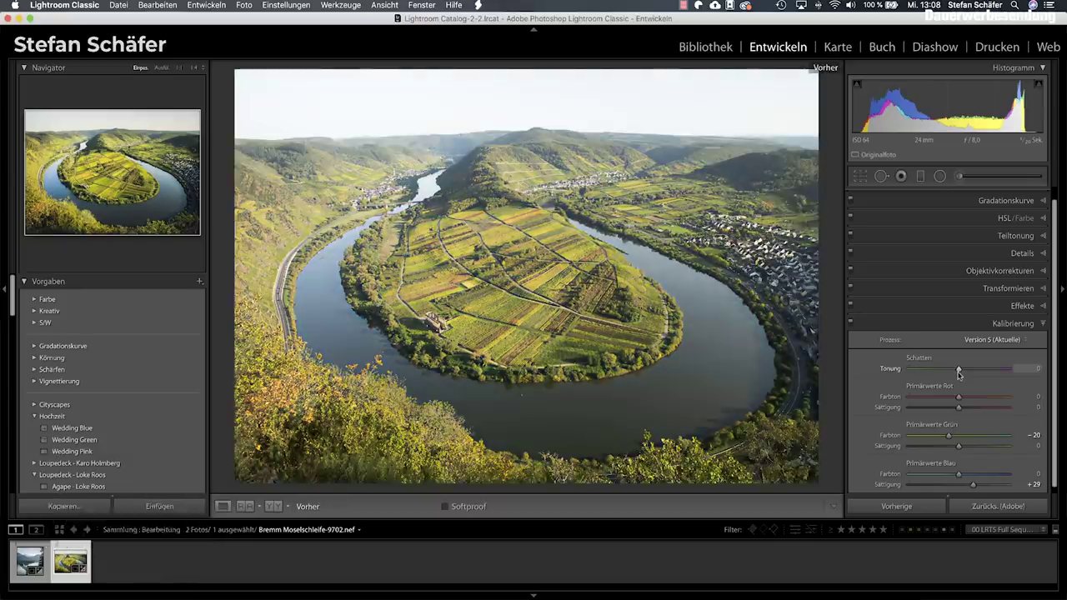
{"action": "key", "text": "backslash"}
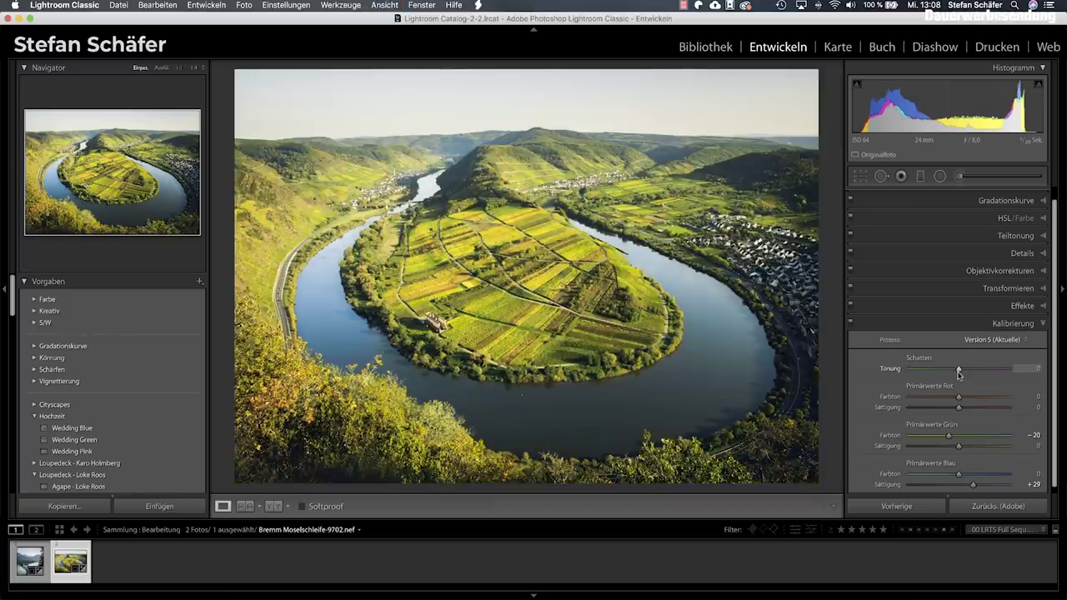
{"action": "key", "text": "backslash"}
{"action": "key", "text": "backslash"}
{"action": "key", "text": "super+1"}
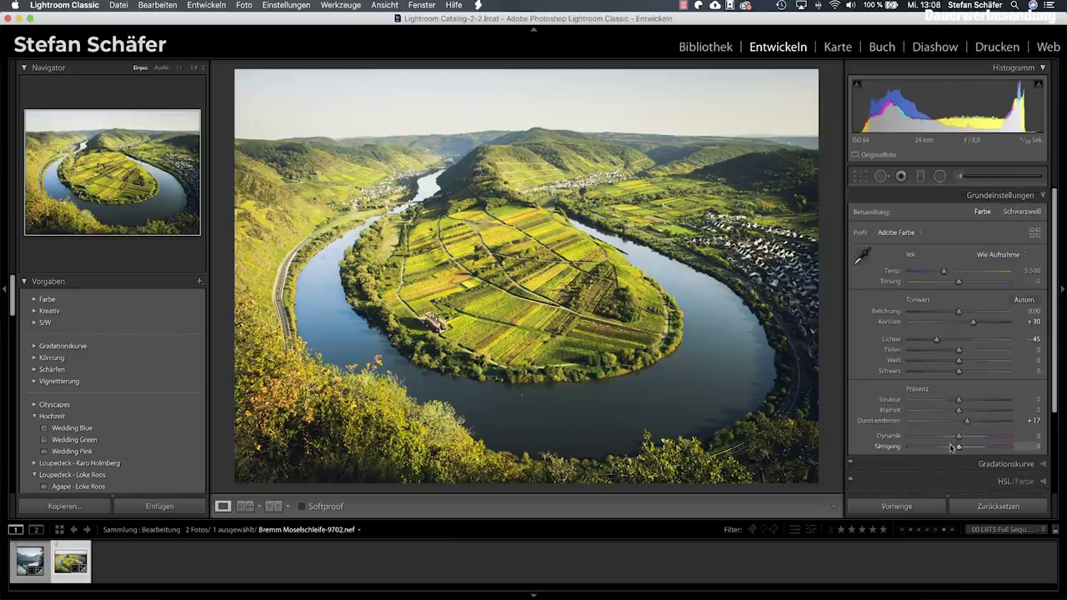
- Drop the Basic saturation to −8 and toggle the before view to compare
{"action": "left_click_drag", "start_coordinate": [958, 448], "coordinate": [956, 448]}
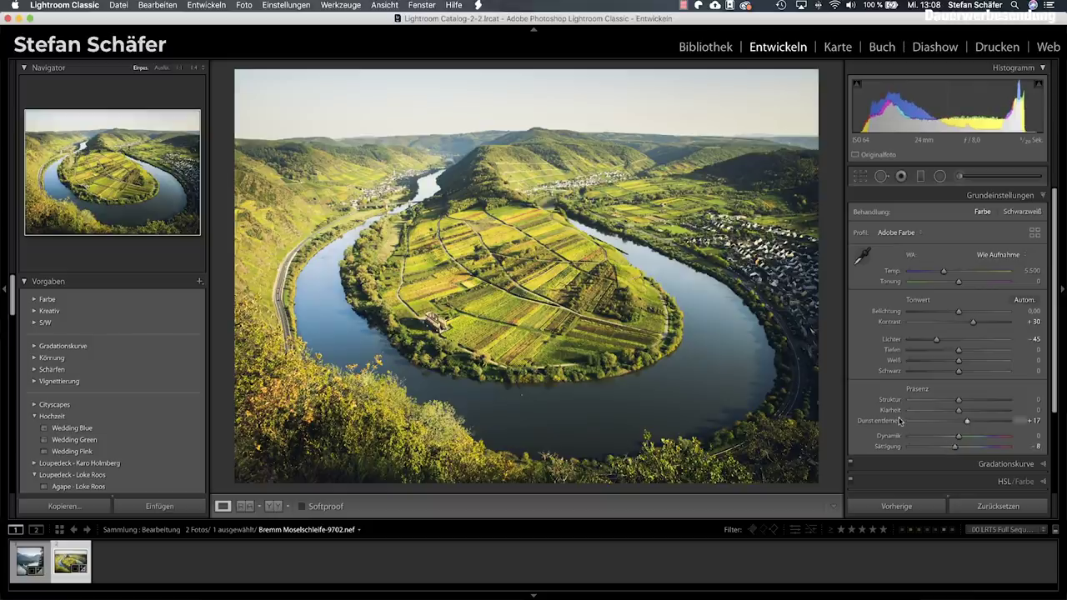
{"action": "key", "text": "backslash"}
{"action": "key", "text": "backslash"}
{"action": "key", "text": "backslash"}
{"action": "key", "text": "backslash"}
{"action": "key", "text": "backslash"}
{"action": "key", "text": "backslash"}
{"action": "key", "text": "backslash"}
{"action": "key", "text": "backslash"}
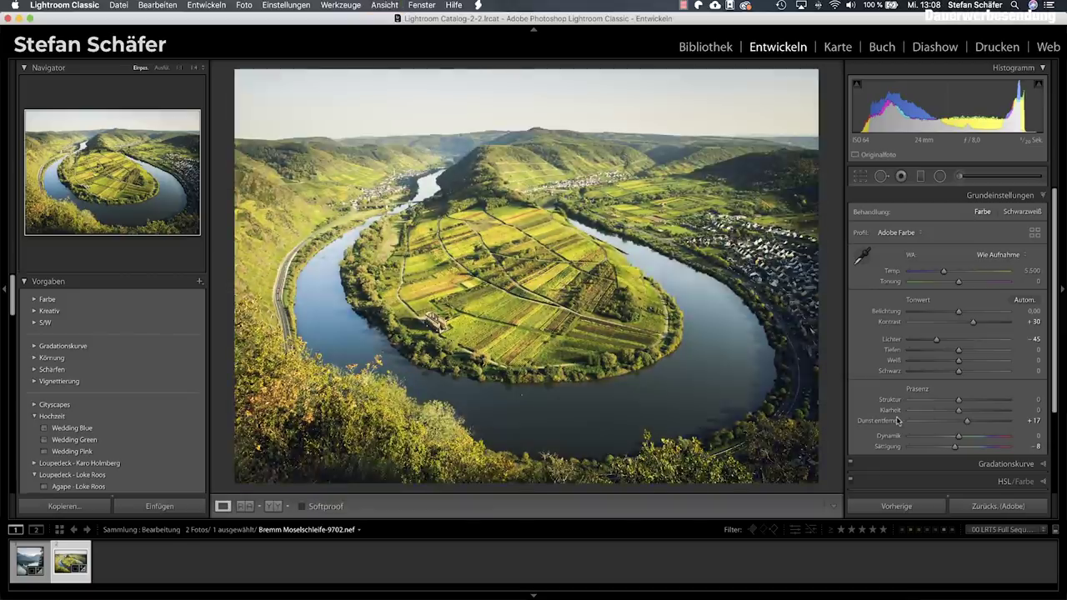
{"action": "key", "text": "backslash"}
{"action": "key", "text": "backslash"}
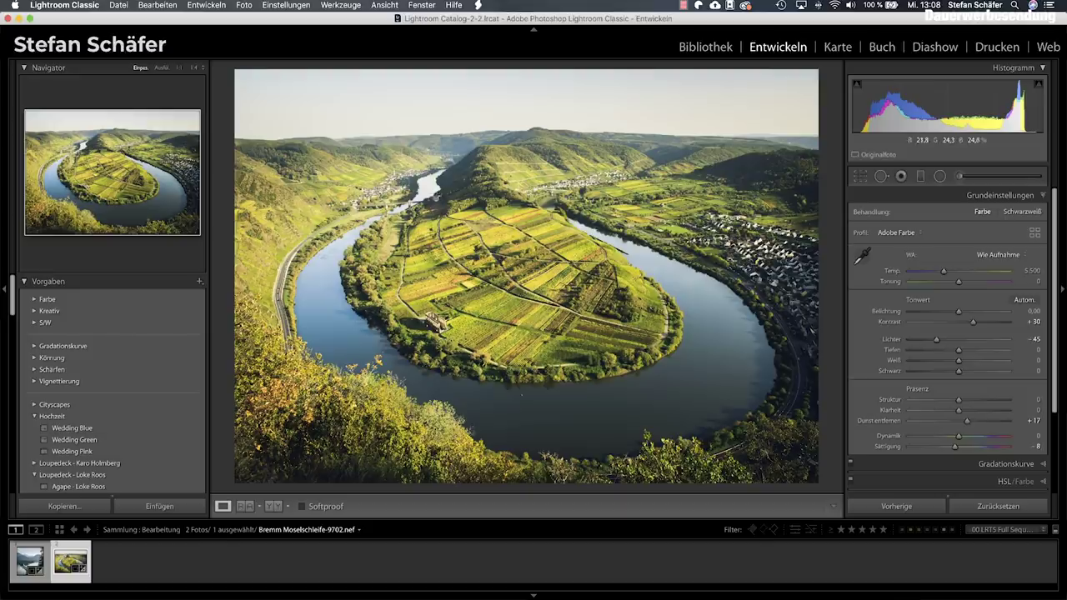
{"action": "key", "text": "shift"}
{"action": "key", "text": "backslash"}
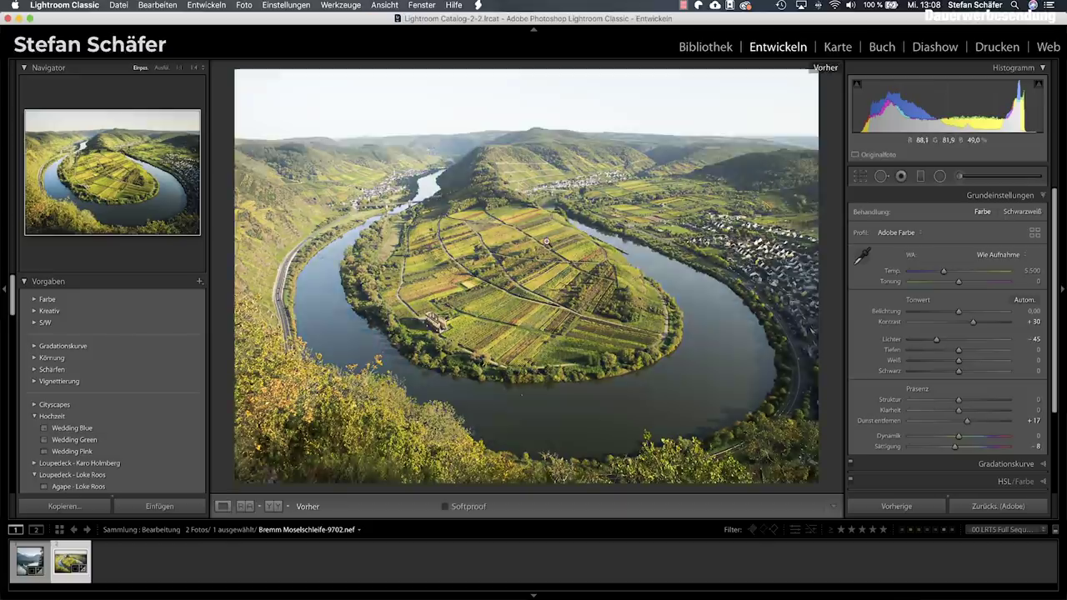
{"action": "key", "text": "backslash"}
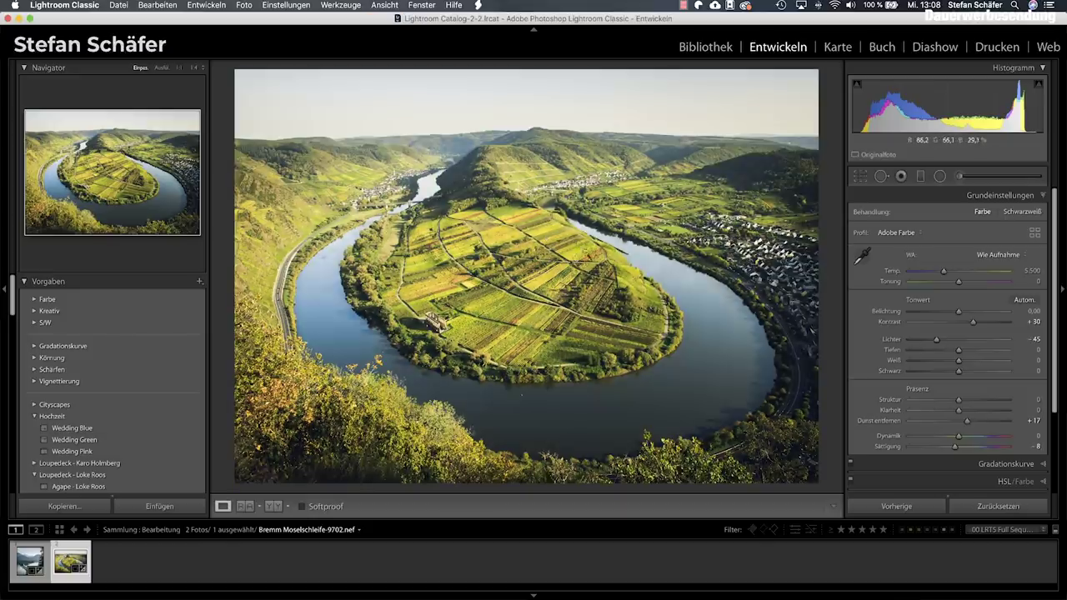
- Select the sky graduated filter's pin and cool its temperature to −33
{"action": "left_click", "coordinate": [920, 176]}
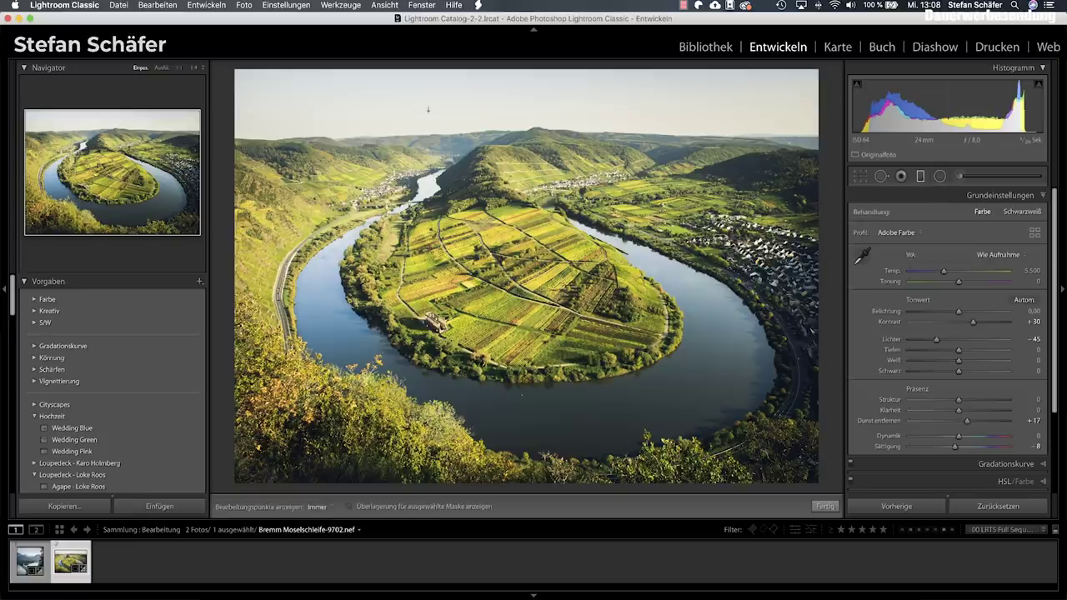
{"action": "left_click", "coordinate": [396, 153]}
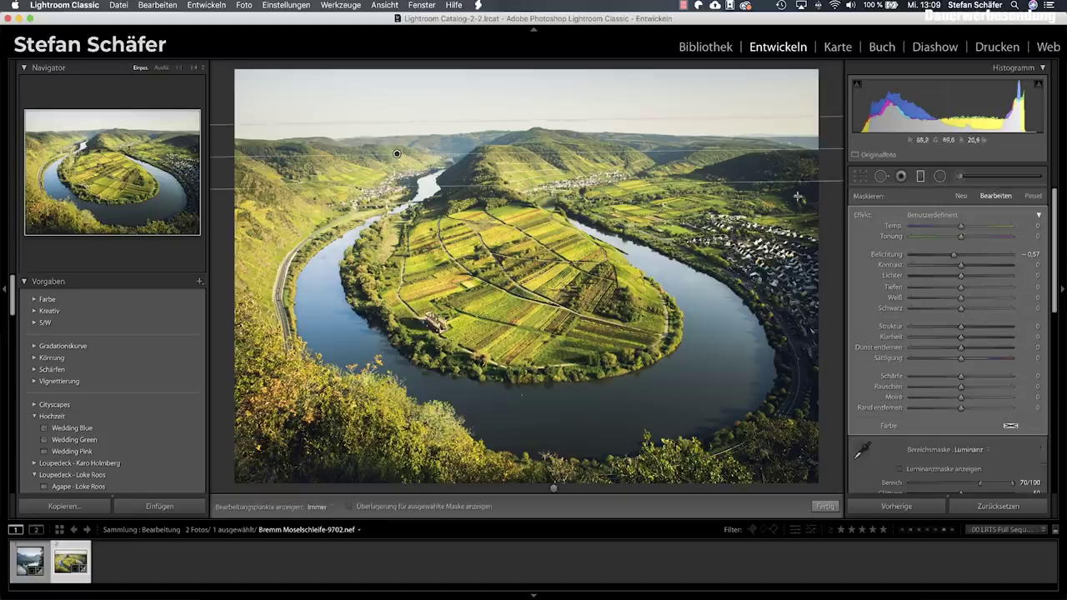
{"action": "left_click_drag", "start_coordinate": [954, 228], "coordinate": [943, 232]}
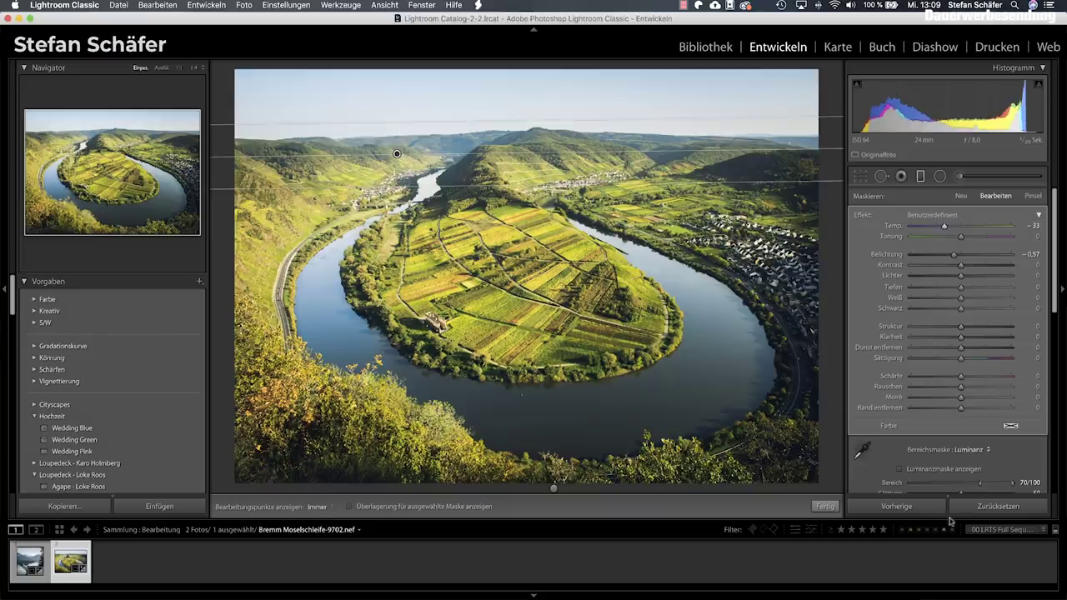
{"action": "left_click", "coordinate": [827, 510]}
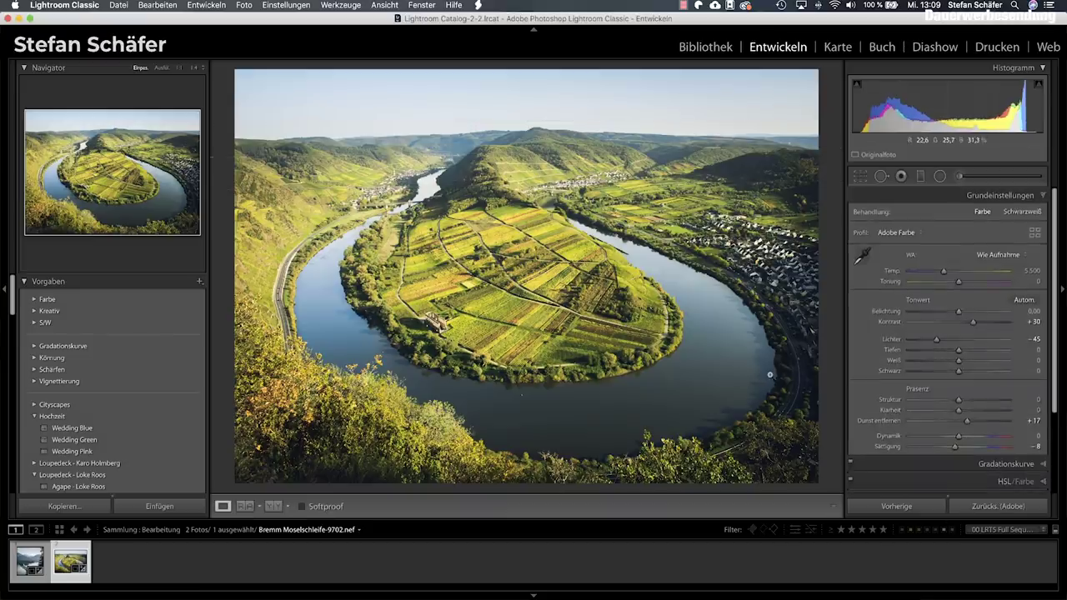
- Zoom in on the river below the vineyards and heal a speck on the water
{"action": "key", "text": "backslash"}
{"action": "key", "text": "backslash"}
{"action": "key", "text": "backslash"}
{"action": "key", "text": "backslash"}
{"action": "key", "text": "backslash"}
{"action": "left_click", "coordinate": [516, 396]}
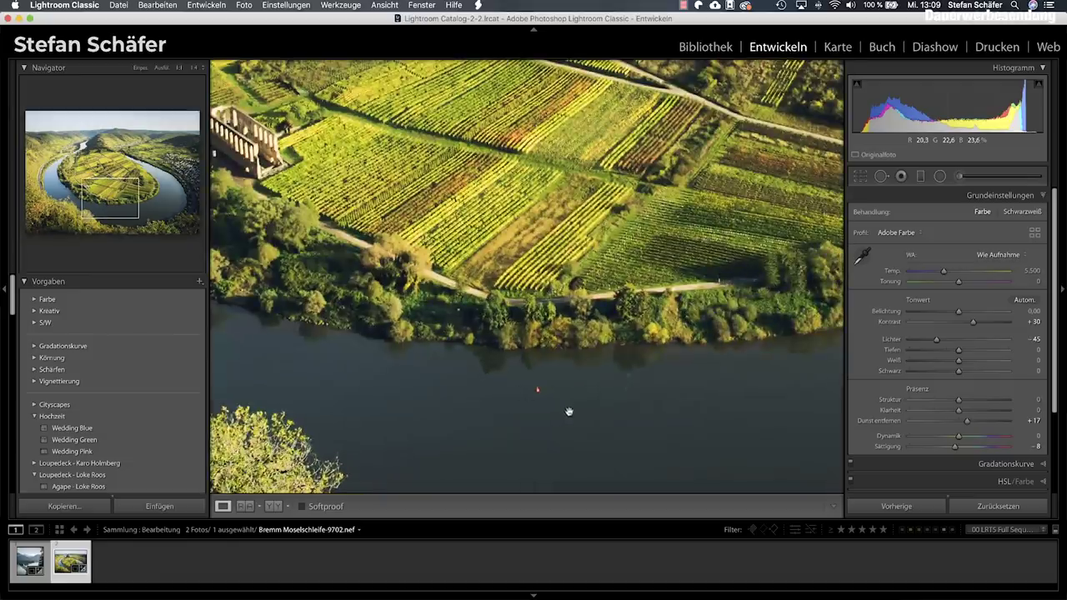
{"action": "left_click", "coordinate": [879, 176]}
{"action": "scroll", "coordinate": [566, 382], "scroll_direction": "down", "scroll_amount": 10}
{"action": "scroll", "coordinate": [552, 385], "scroll_direction": "up", "scroll_amount": 4}
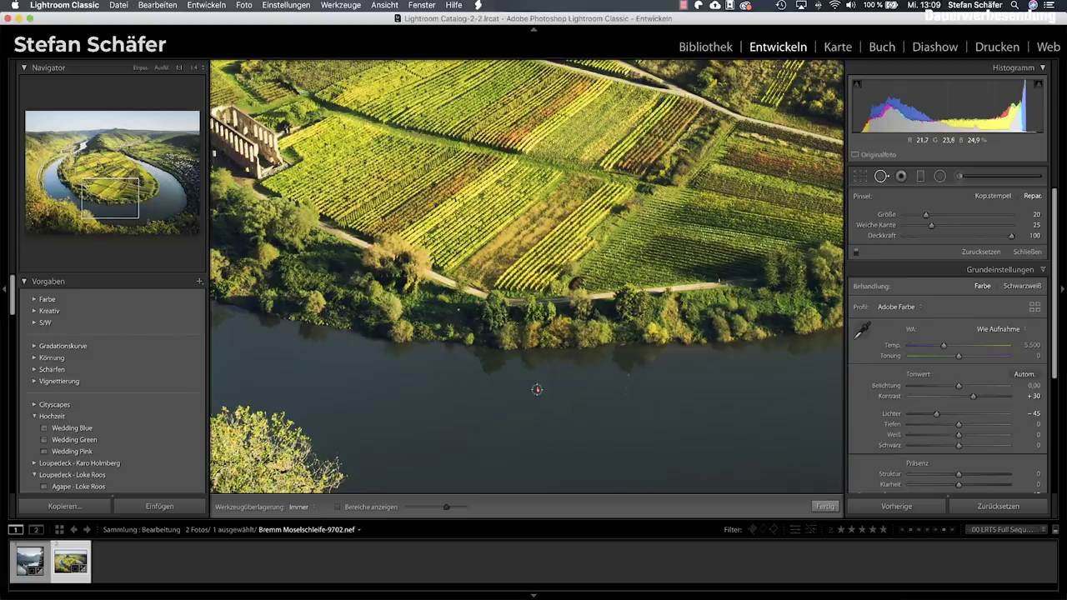
{"action": "left_click", "coordinate": [537, 389]}
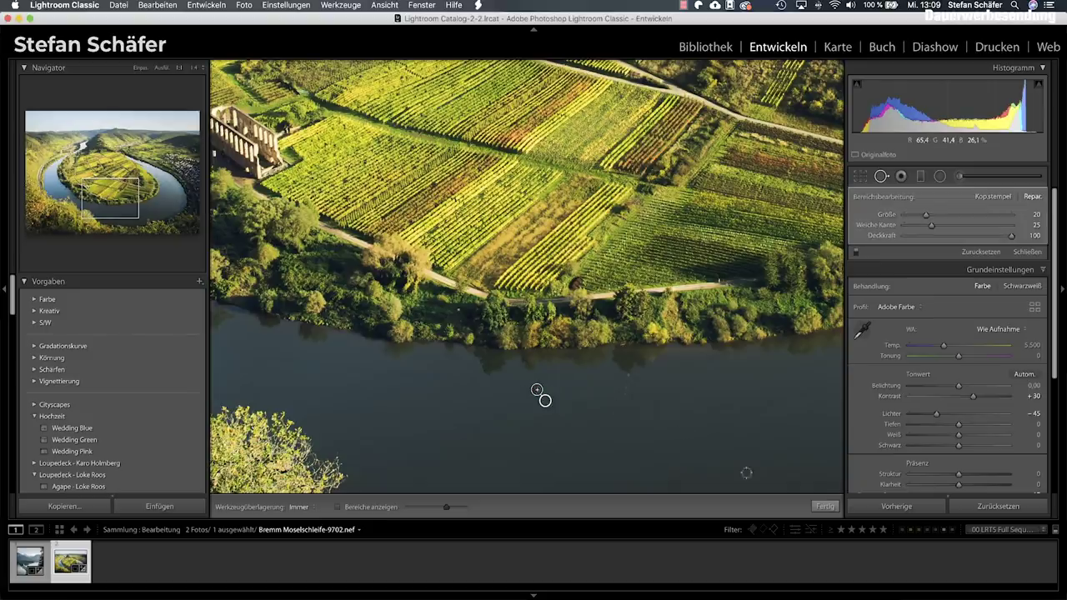
{"action": "key", "text": "q"}
{"action": "left_click", "coordinate": [627, 436]}
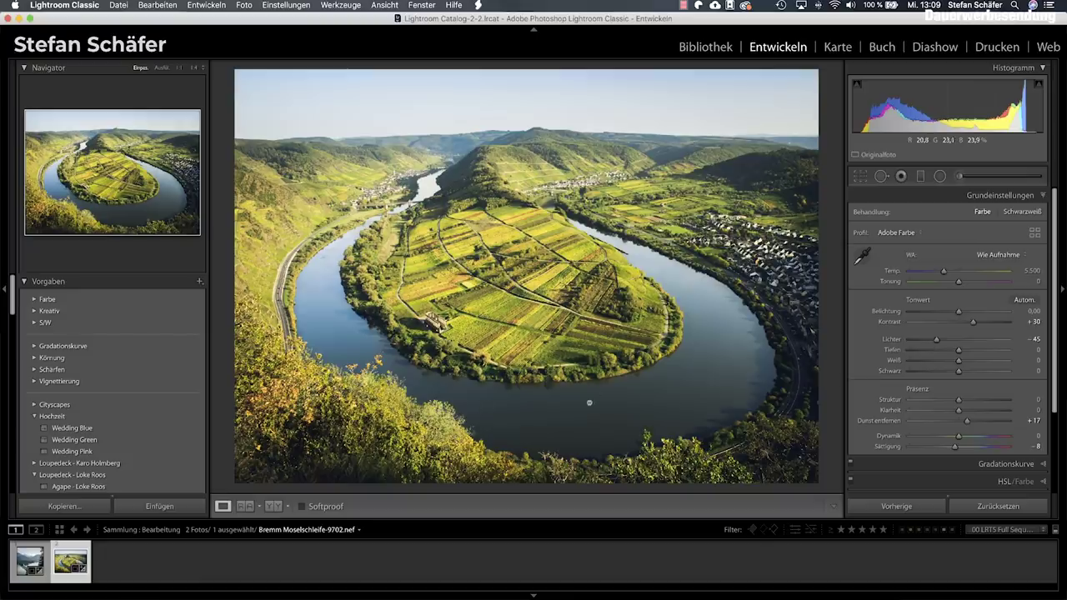
- Heal a streak across the river near the village and return to the full photo
{"action": "left_click", "coordinate": [708, 290]}
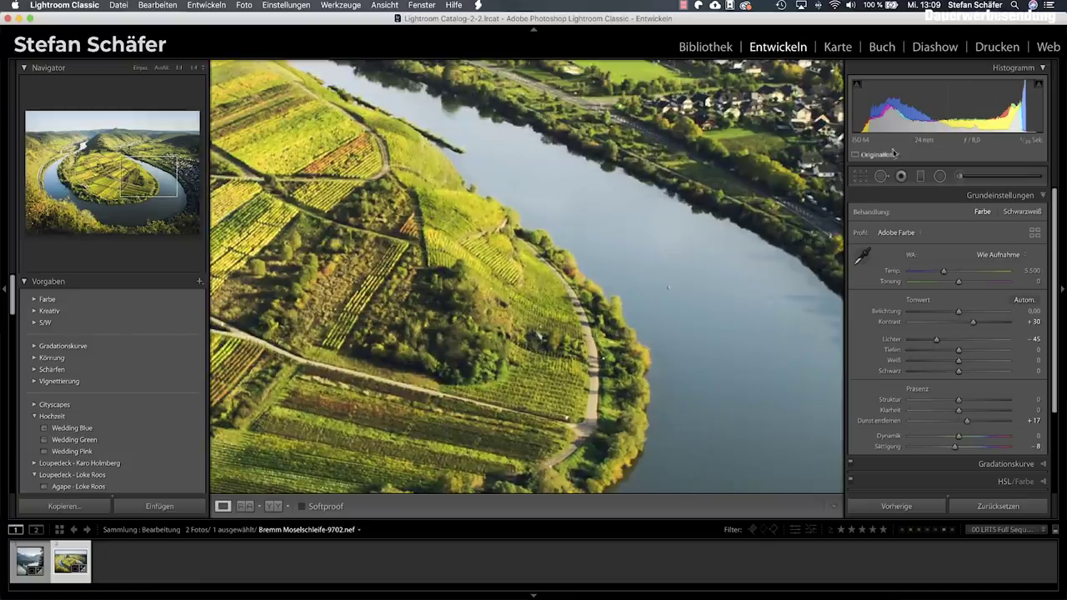
{"action": "key", "text": "q"}
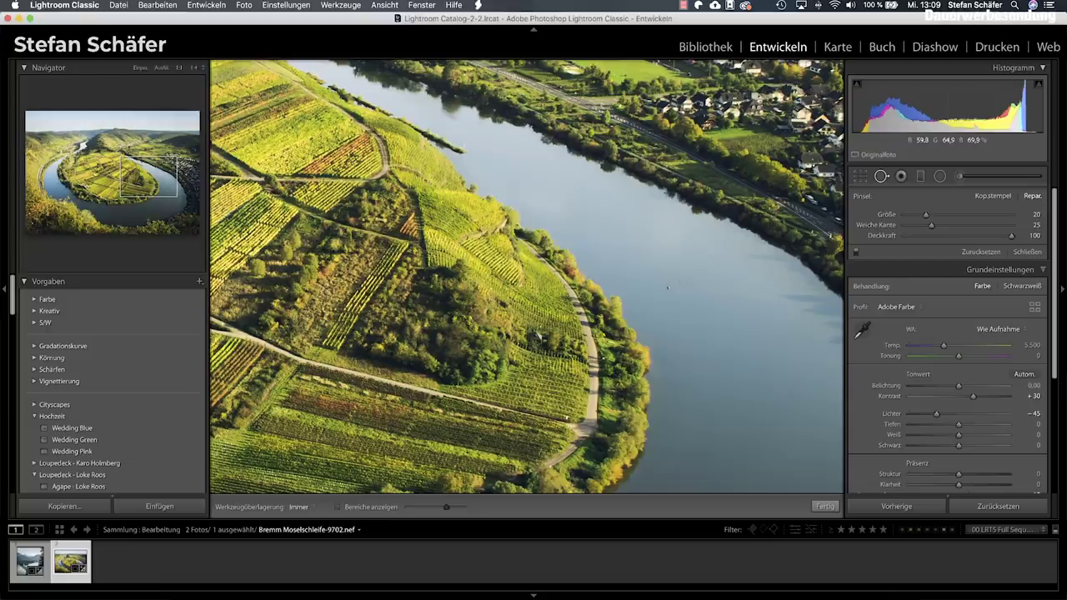
{"action": "left_click_drag", "start_coordinate": [666, 287], "coordinate": [748, 288]}
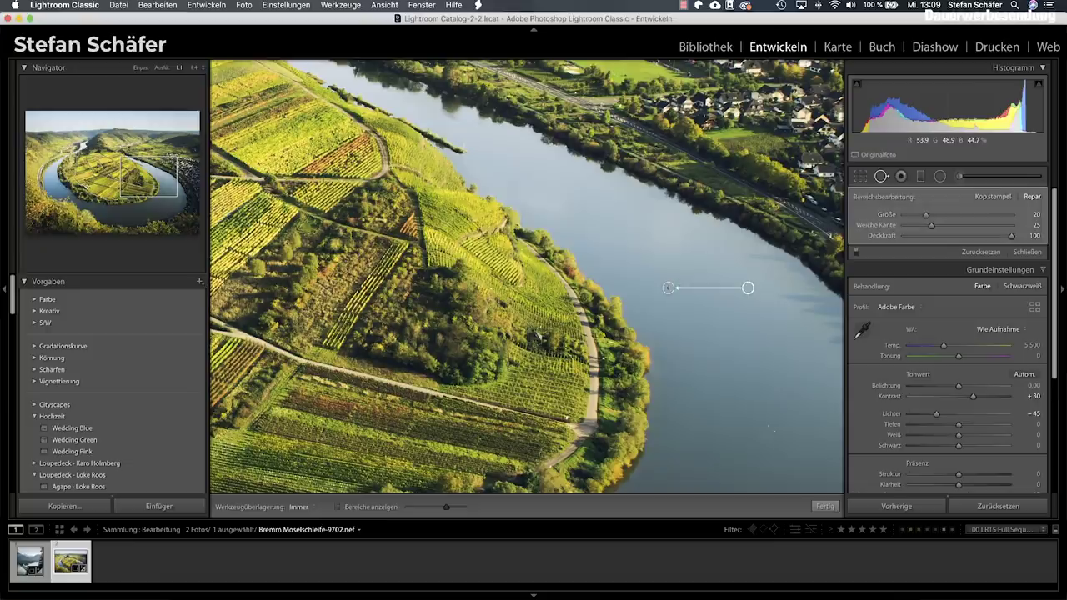
{"action": "left_click", "coordinate": [824, 506]}
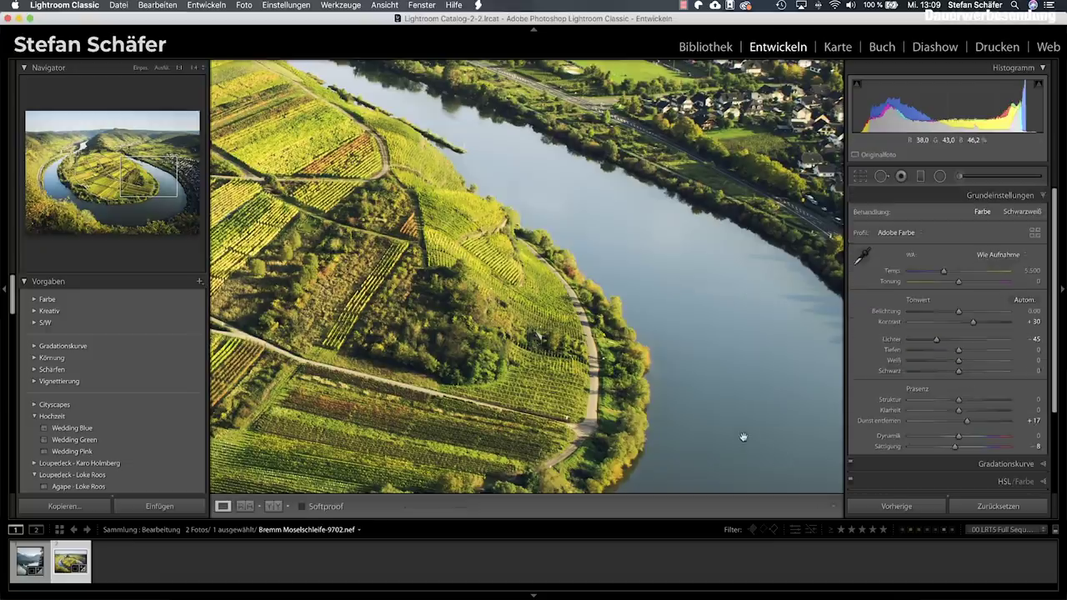
{"action": "left_click", "coordinate": [742, 437]}
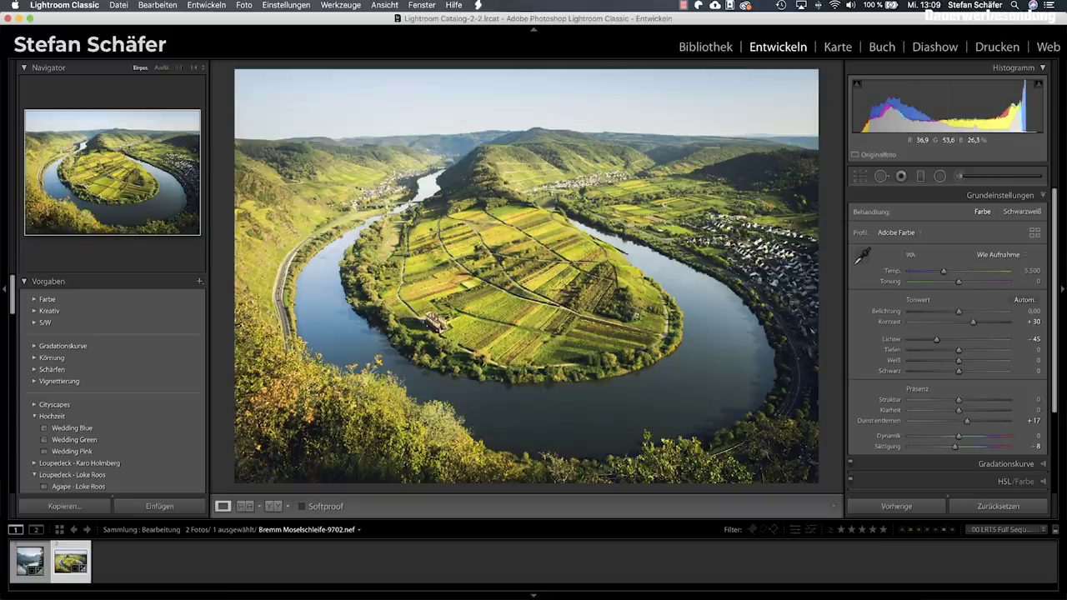